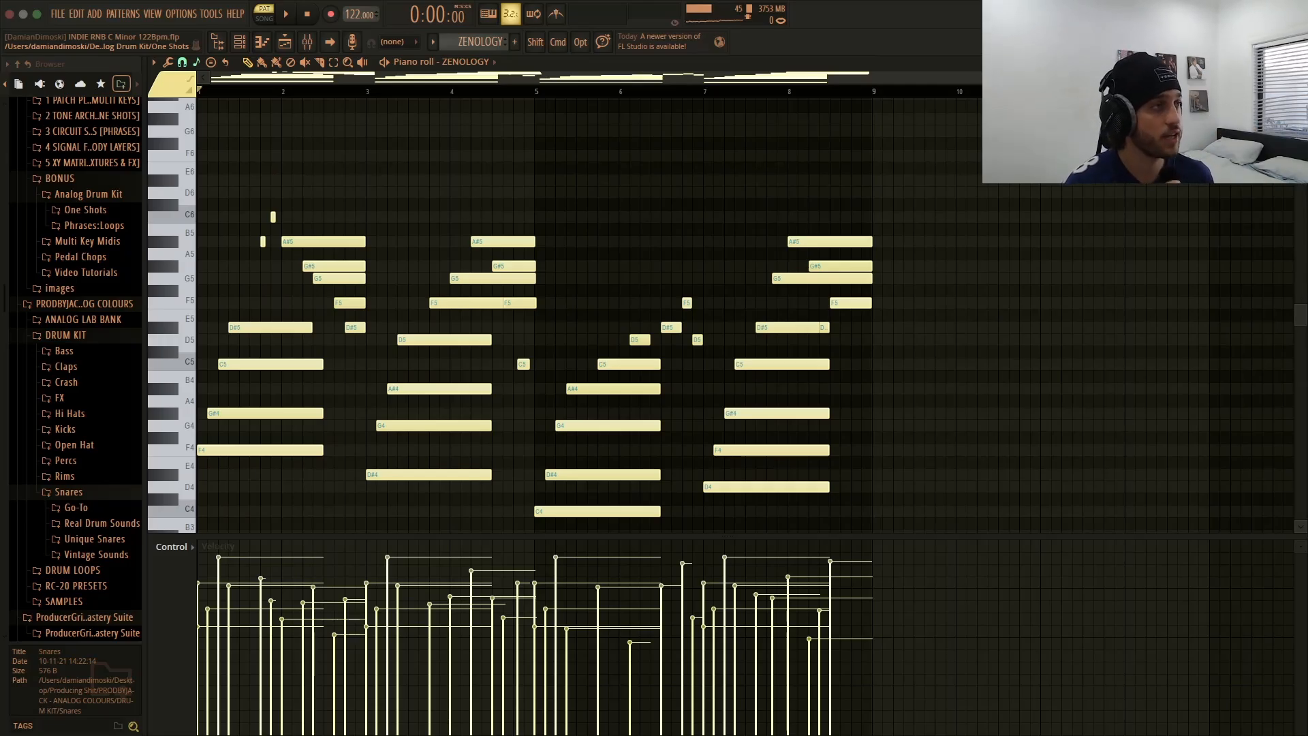
- Check the preset loaded in the ZENOLOGY channel's instrument, and return to its notes in the piano roll
left_click(246, 52)
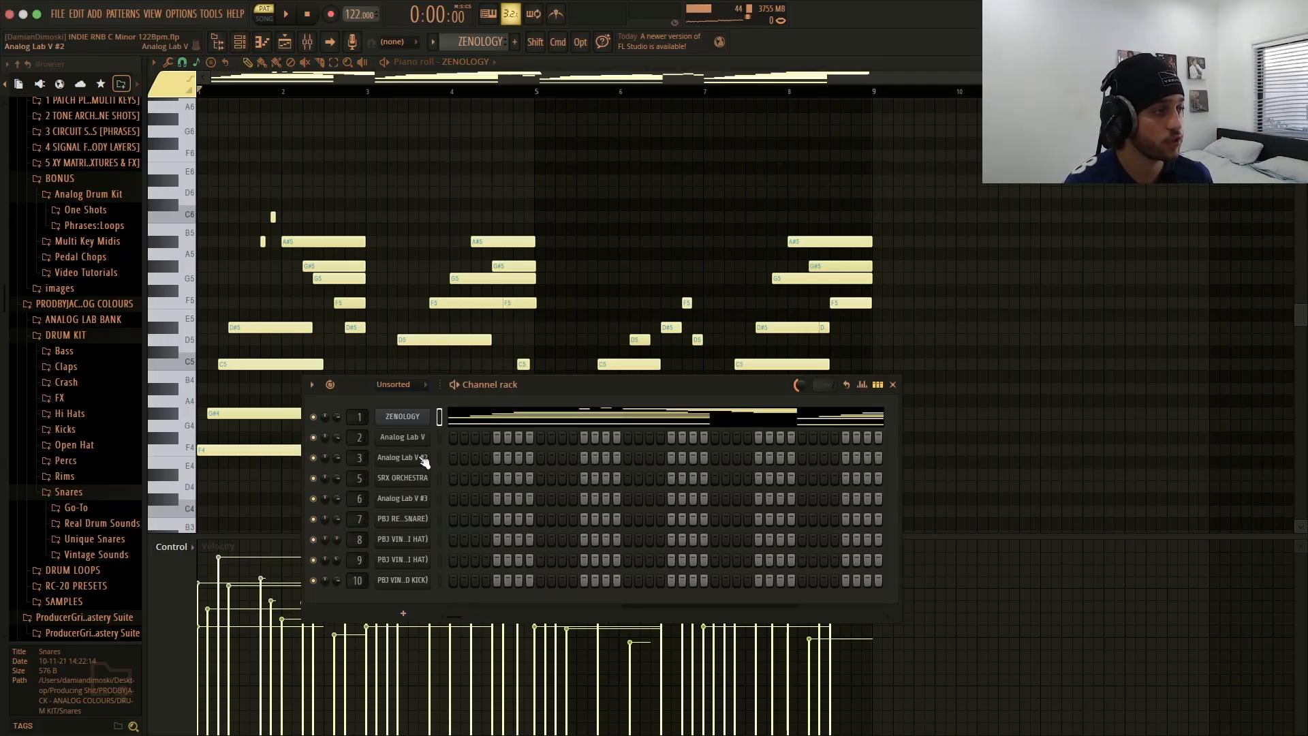
left_click(408, 418)
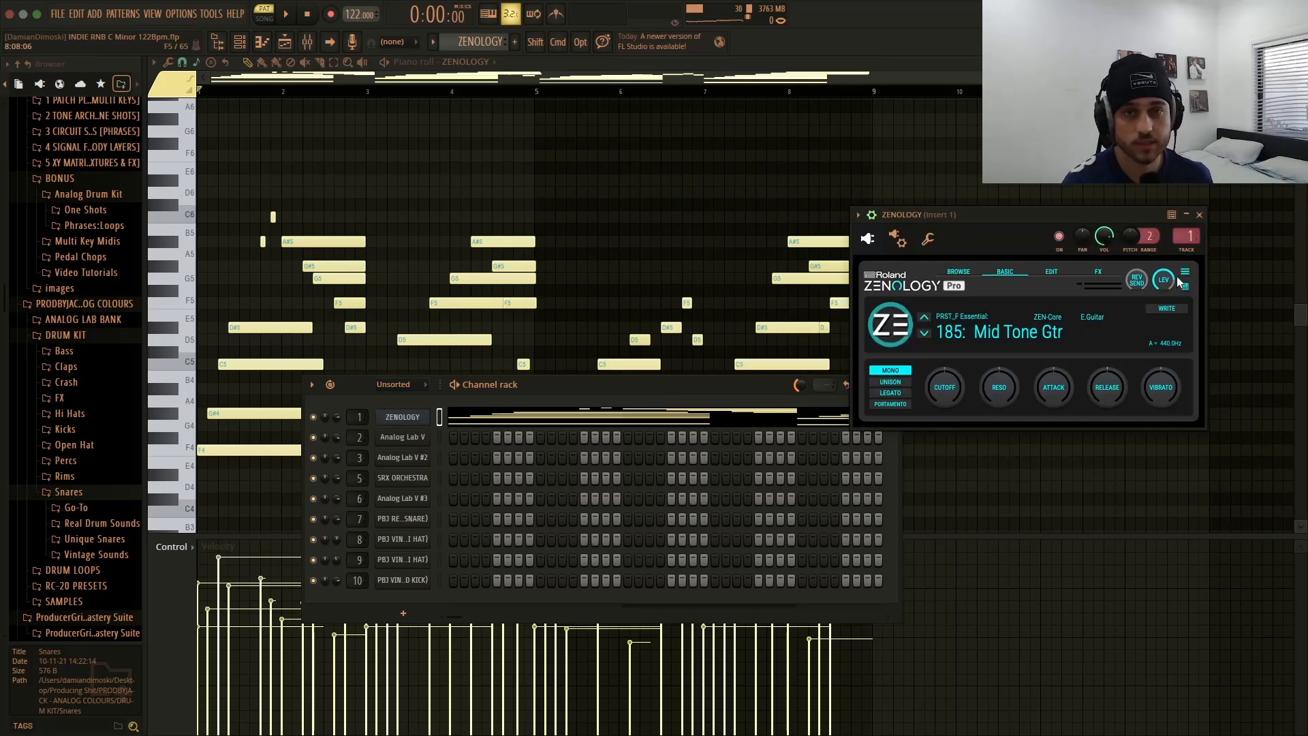
left_click(1200, 217)
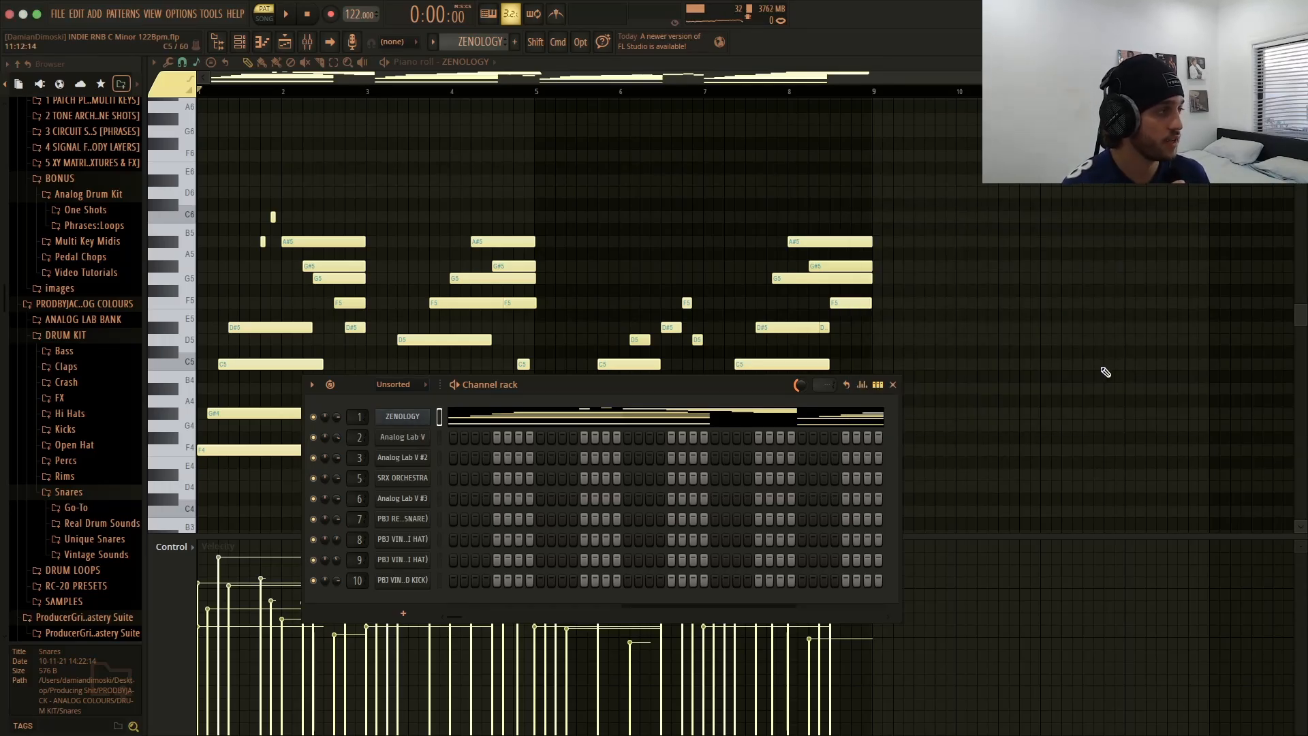
left_click(898, 386)
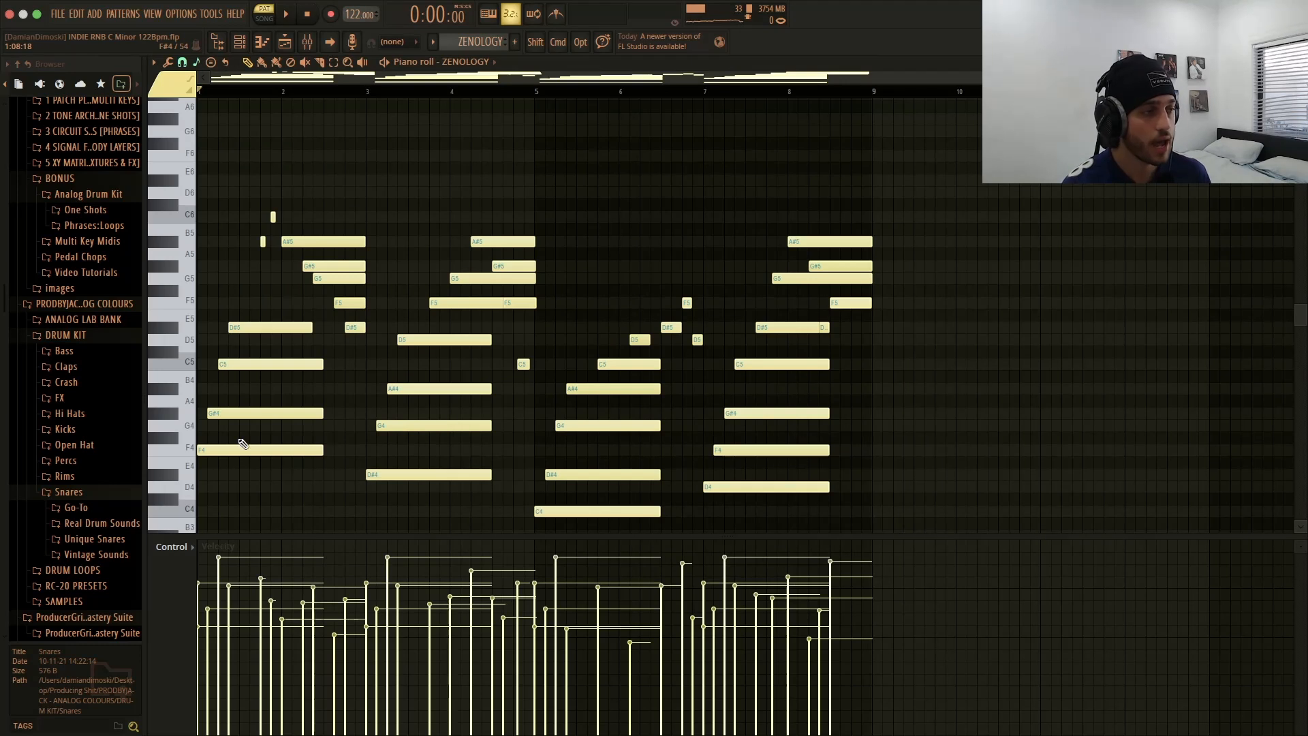
scroll(235, 429, "down", 3)
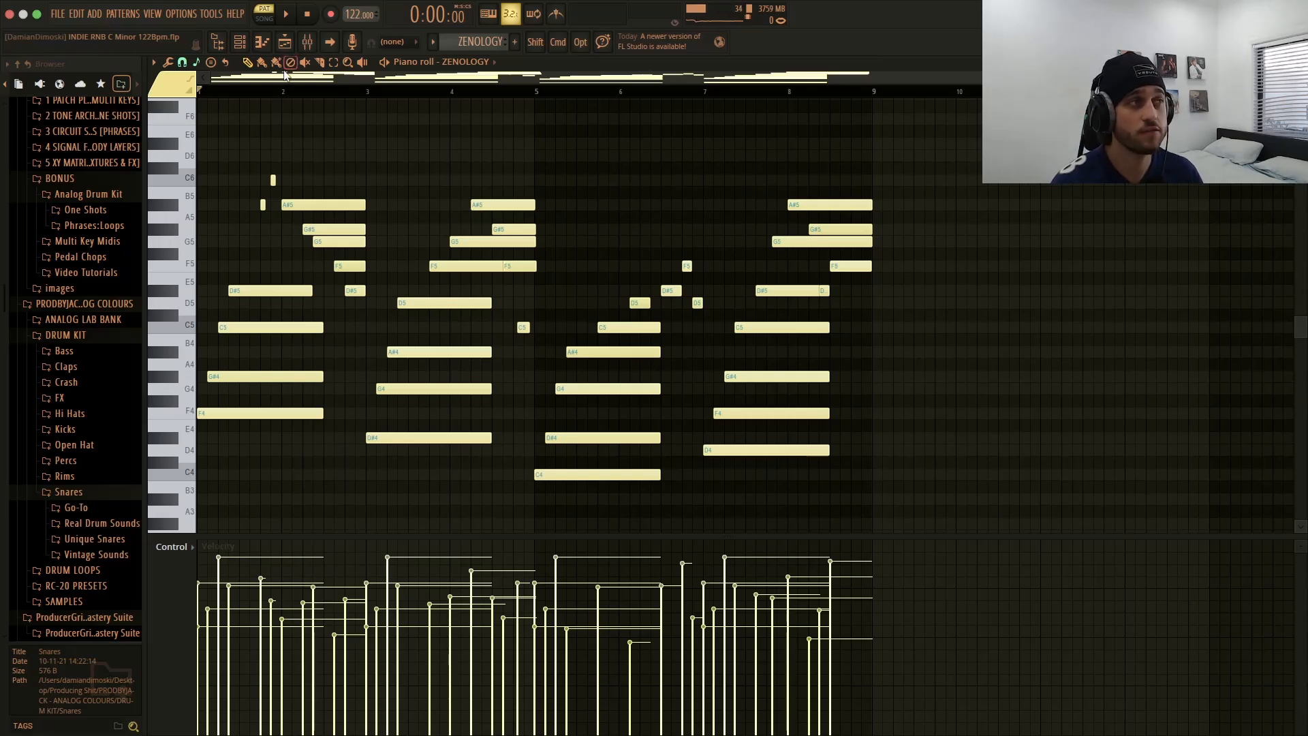
- Inspect the Fruity Parametric EQ 2 curve and the Guitar Rig 6 effect chain on mixer Insert 1
left_click(308, 43)
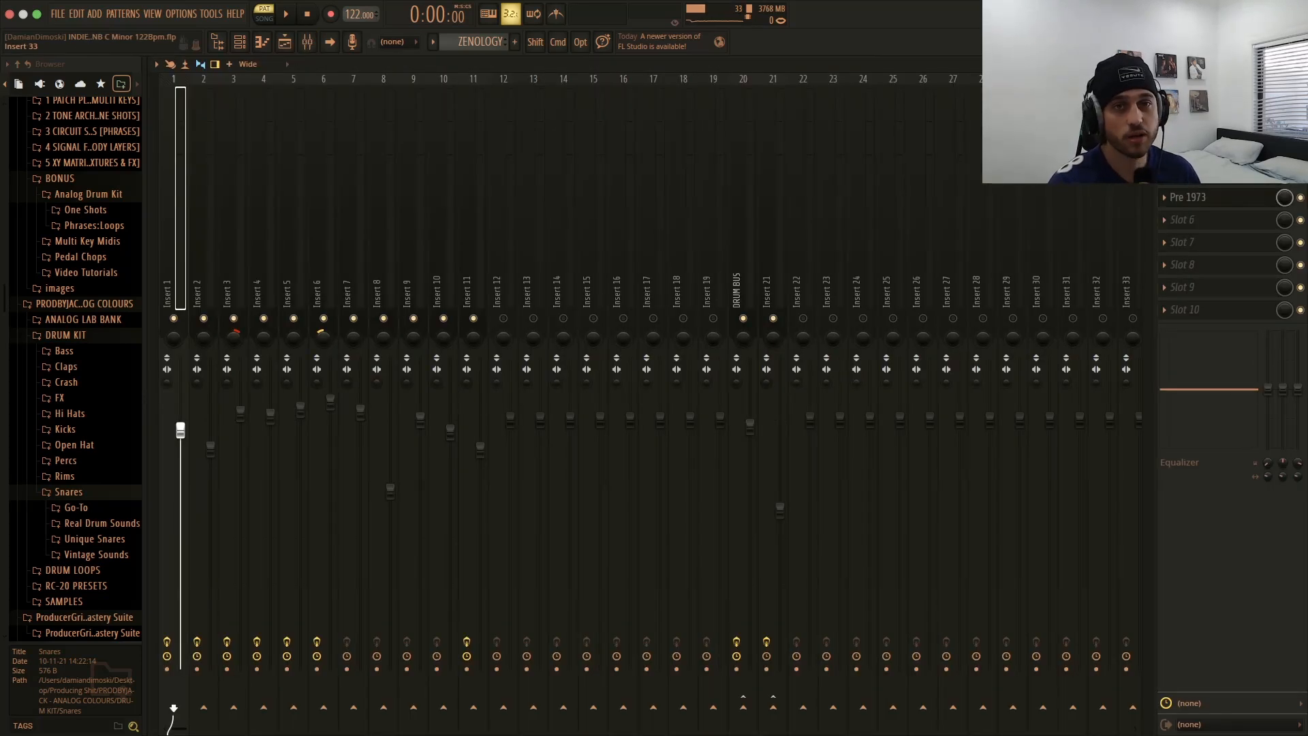
left_click(1189, 107)
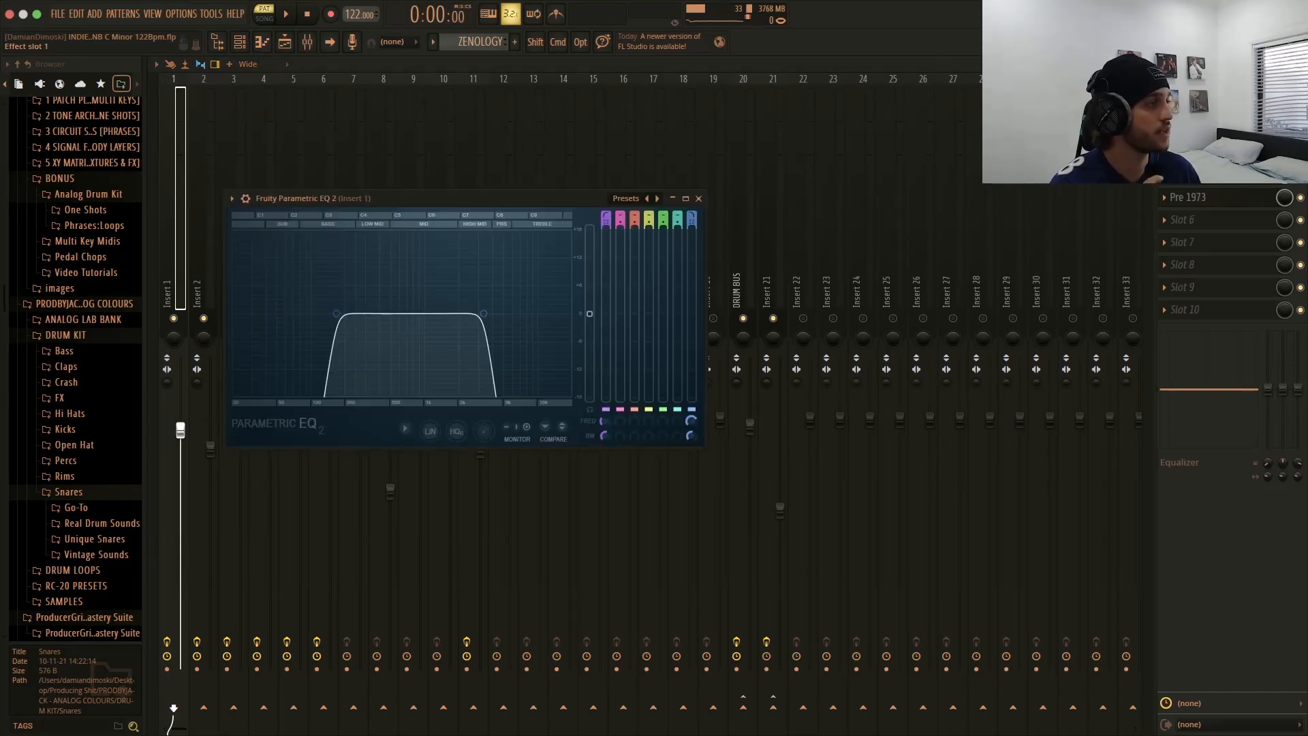
left_click(699, 199)
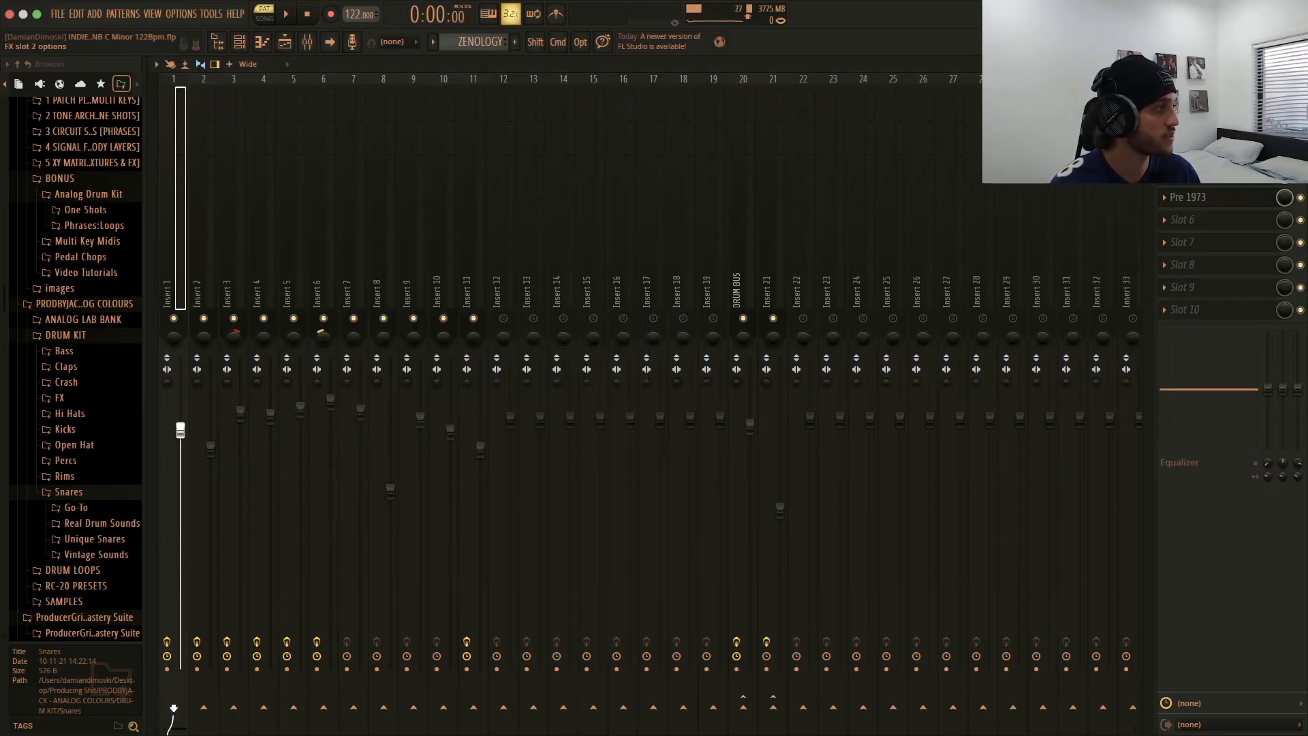
left_click(1189, 129)
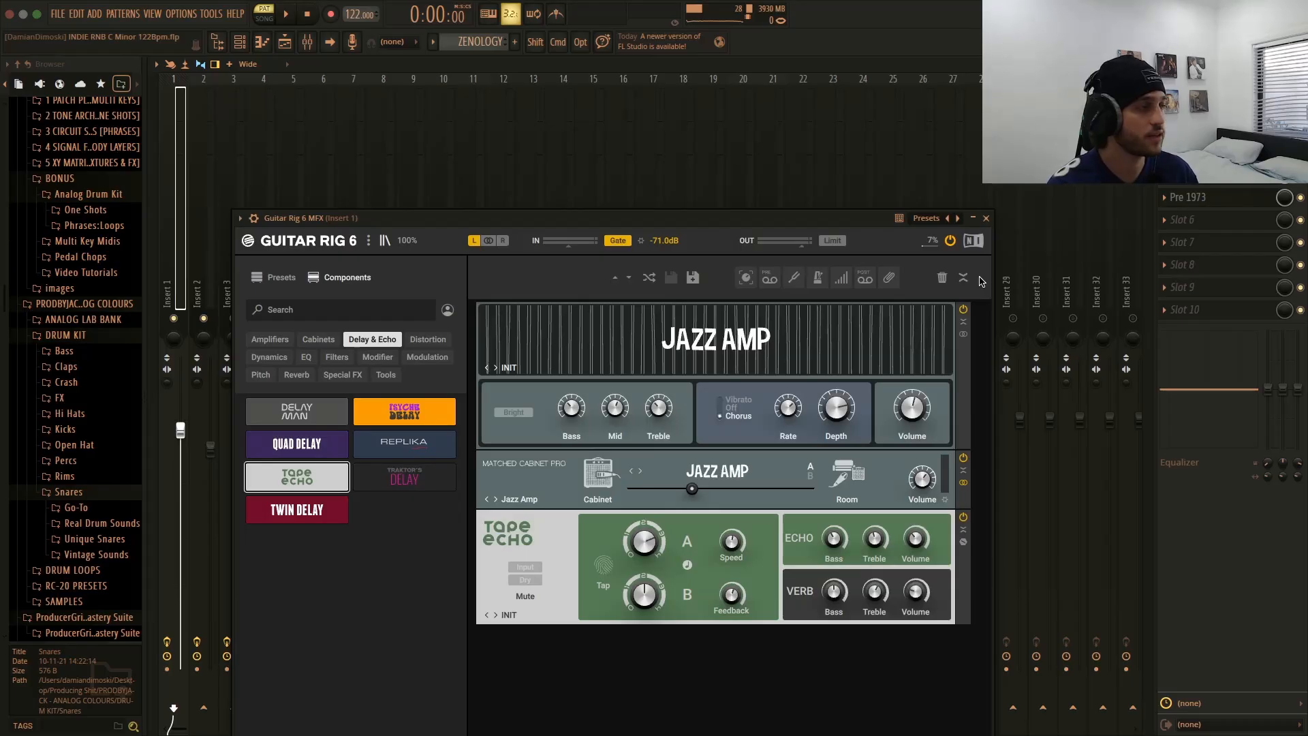
left_click(988, 220)
- Review the Chorus JUN-6, Cymatics Deja Vu and Pre 1973 effect settings on Insert 1
left_click(1192, 152)
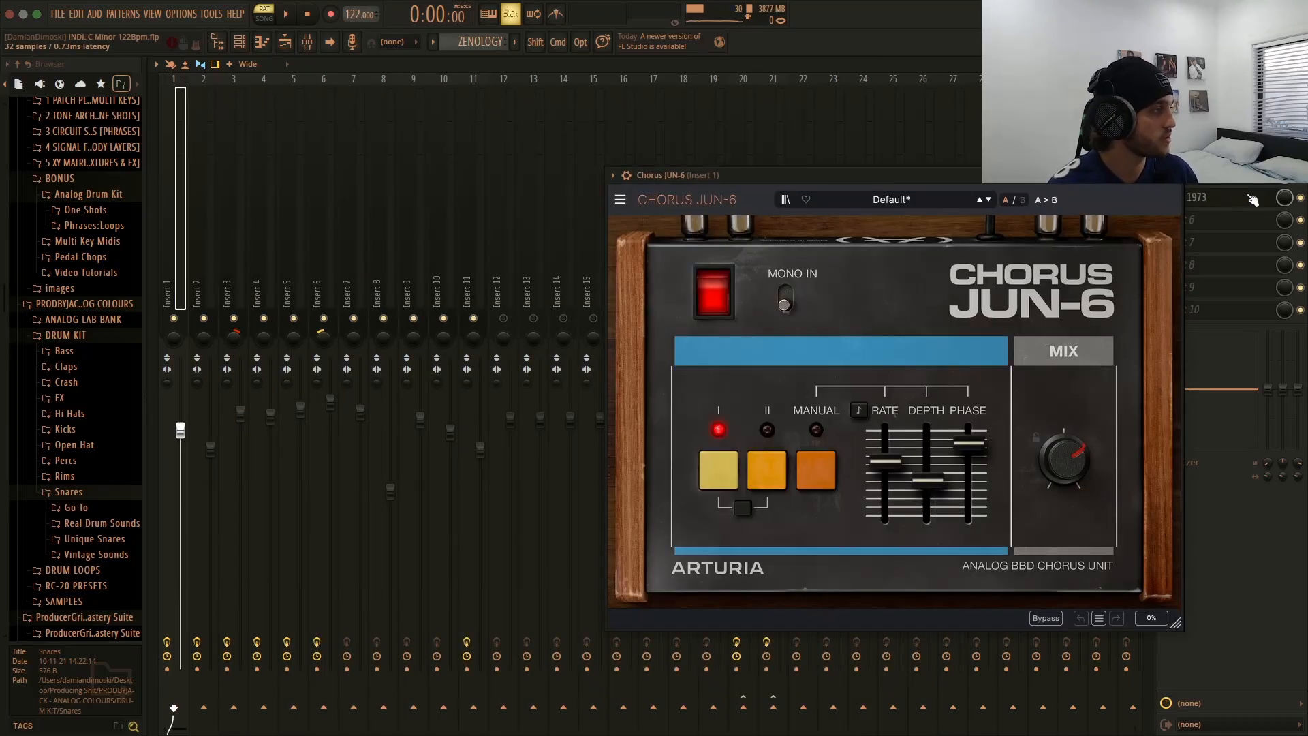
left_click(1174, 175)
left_click(1196, 175)
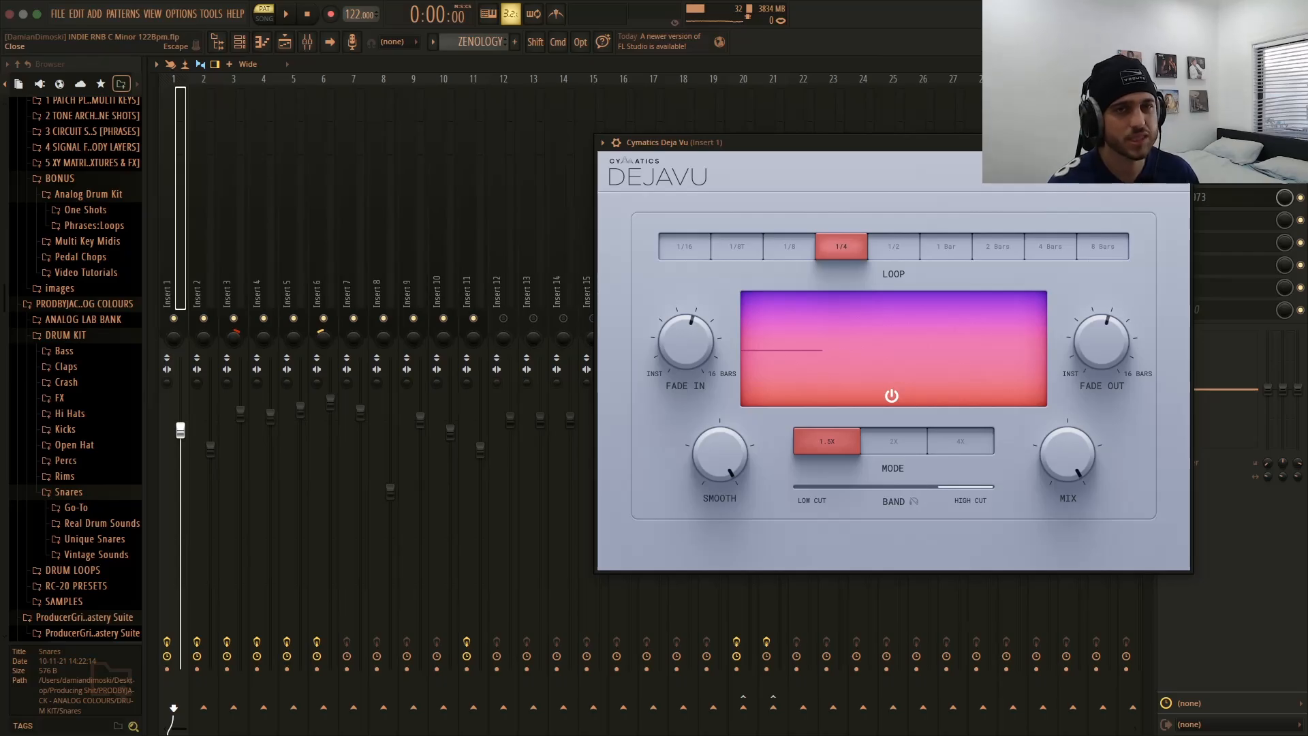
left_click(1187, 142)
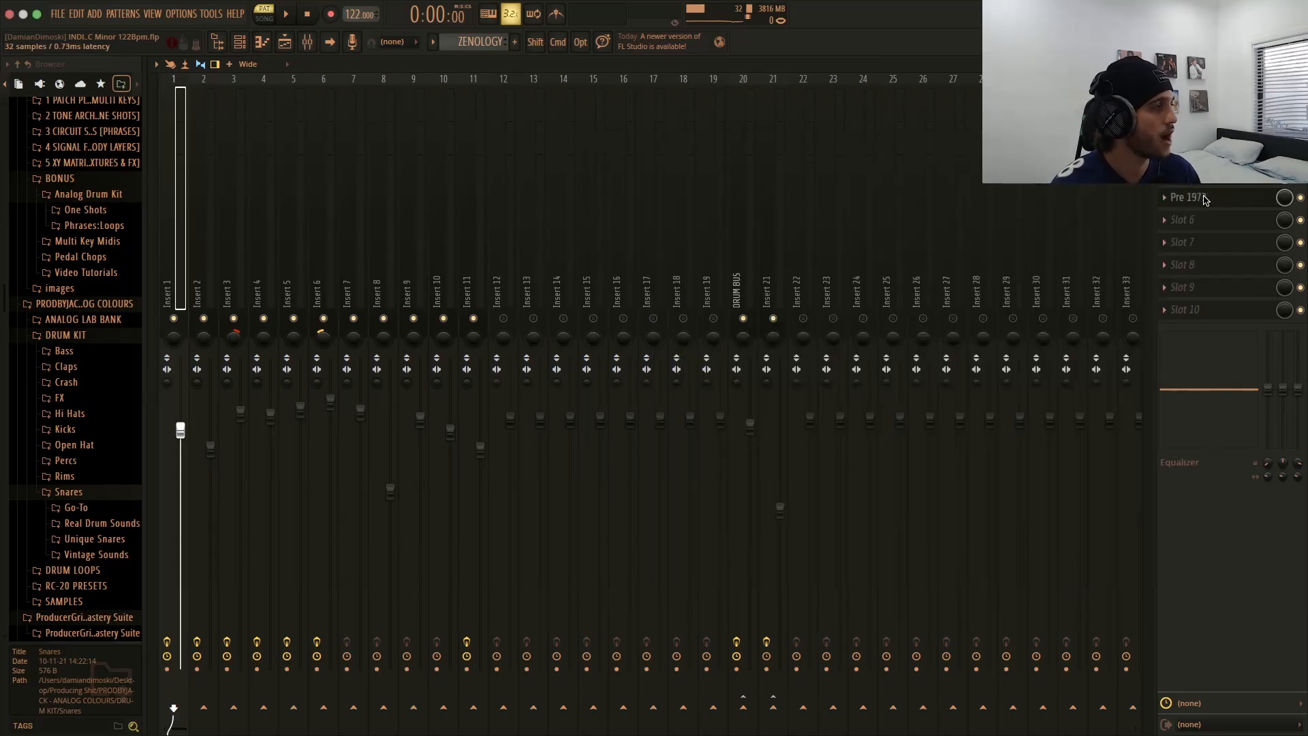
left_click(1204, 198)
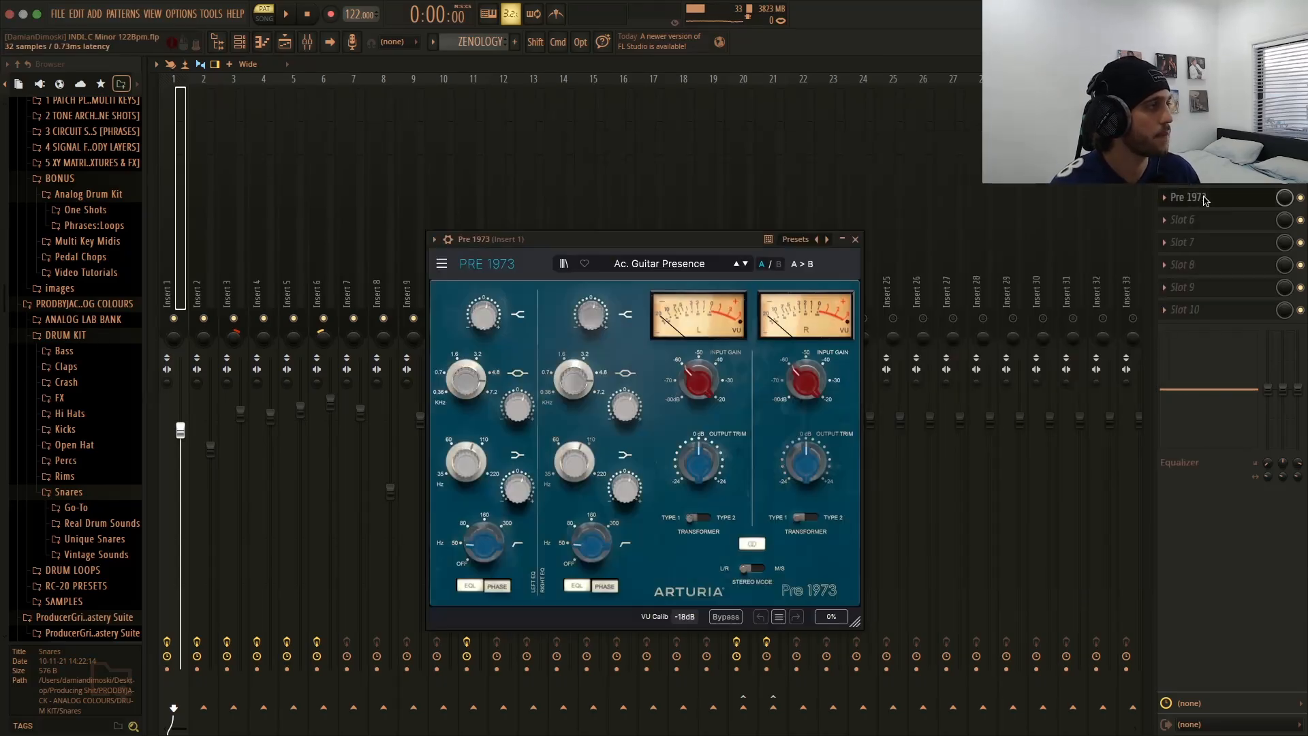
left_click(856, 240)
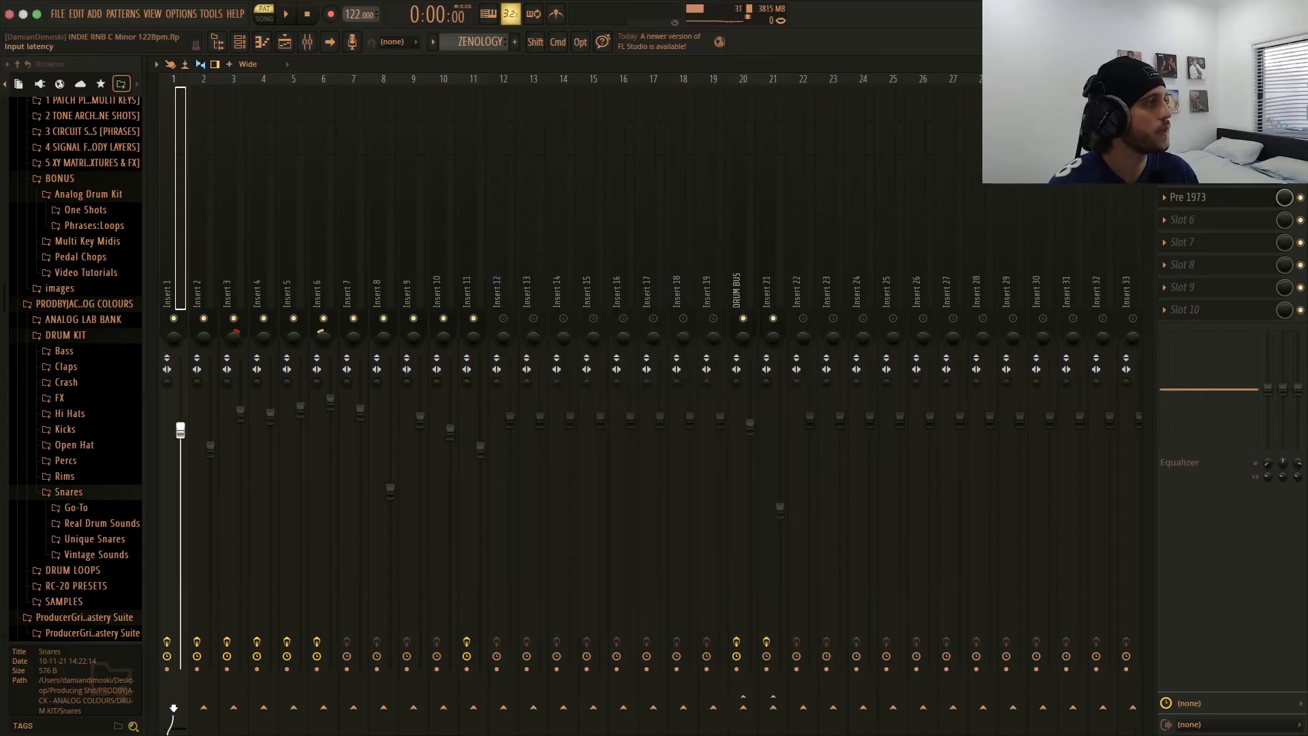
- Leave the mixer and play back the ZENOLOGY melody in the piano roll
left_click(1300, 64)
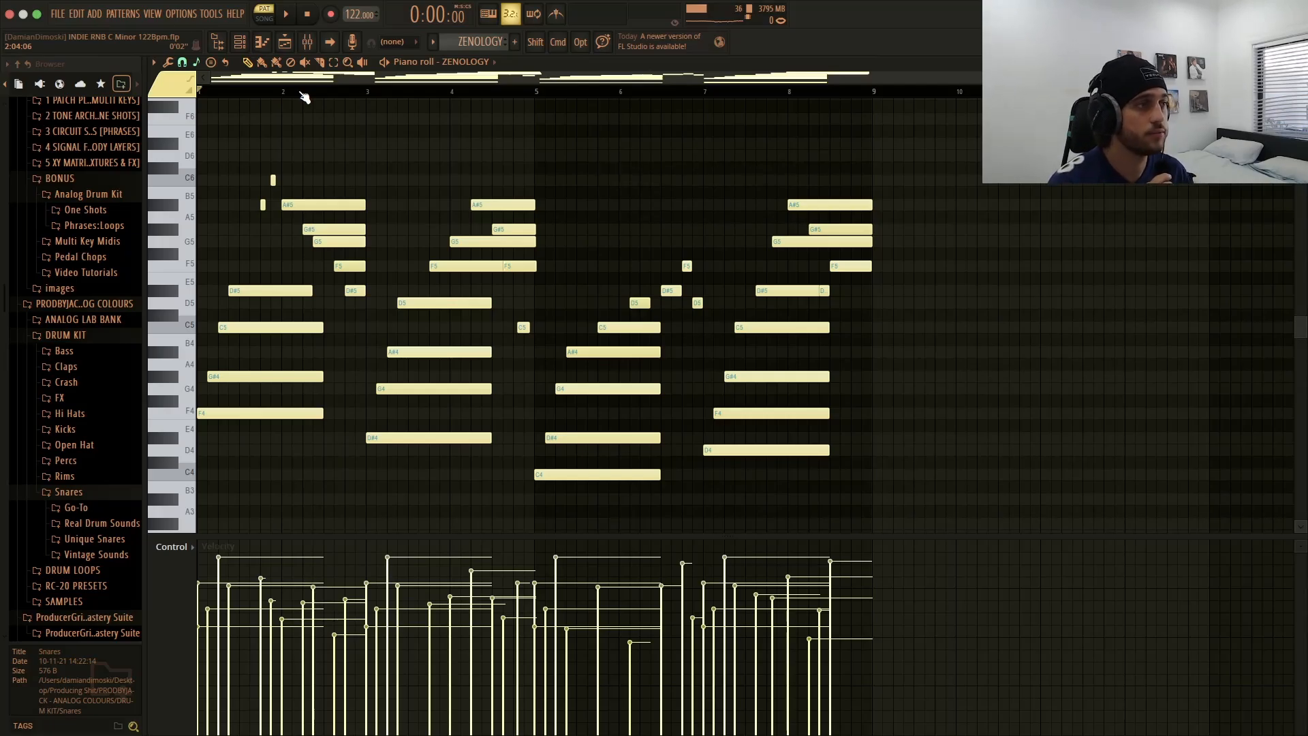
key("space")
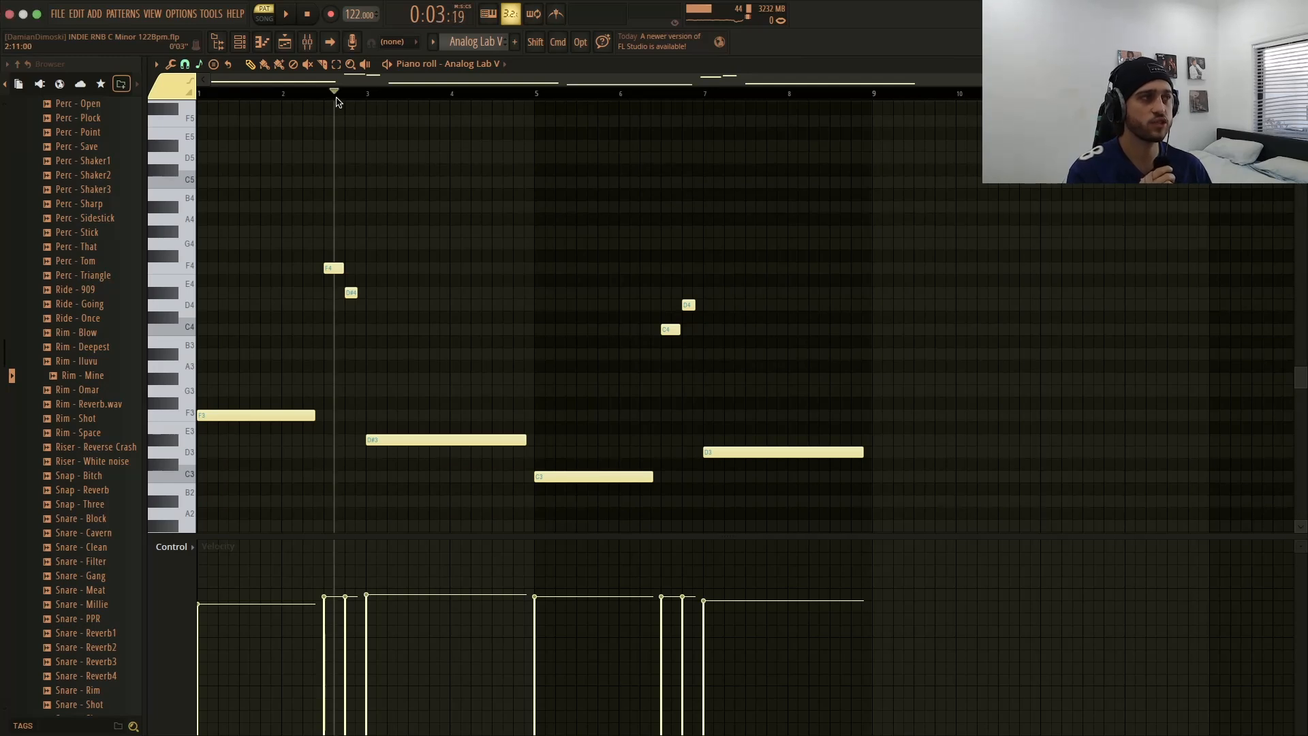
- Audition the F3 key and look over the Analog Lab V notes in the piano roll
left_click(192, 412)
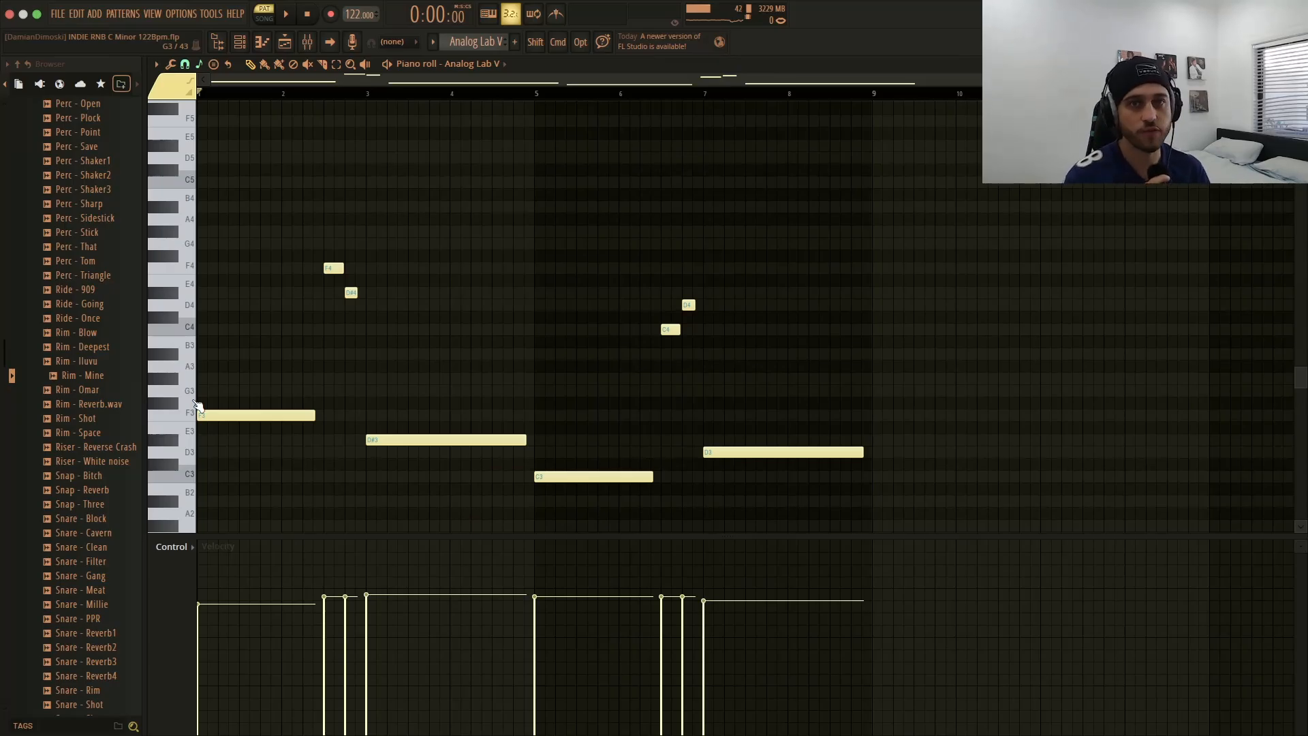
scroll(289, 359, "down", 5)
scroll(313, 300, "up", 2)
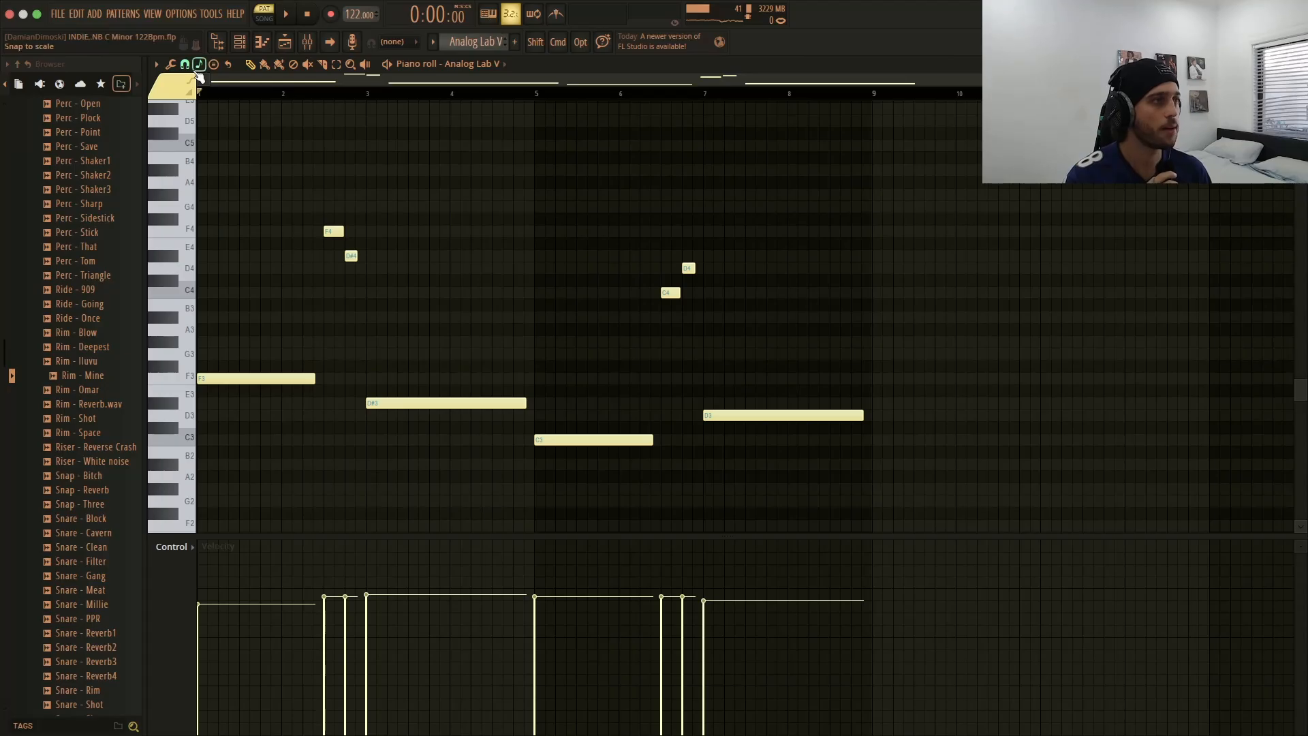
- Inspect the Fruity Parametric EQ 2 curve on mixer Insert 2, and return to the Analog Lab V piano roll
left_click(306, 44)
left_click(212, 255)
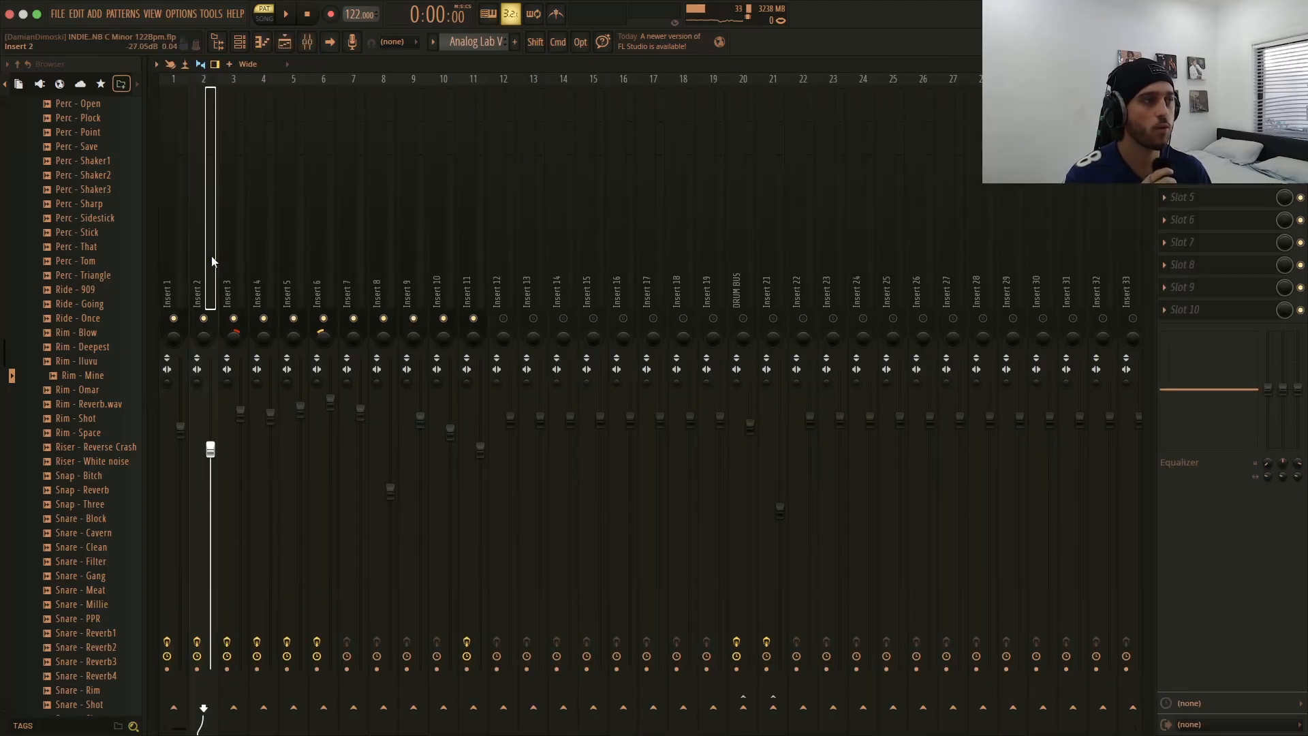
left_click(1199, 107)
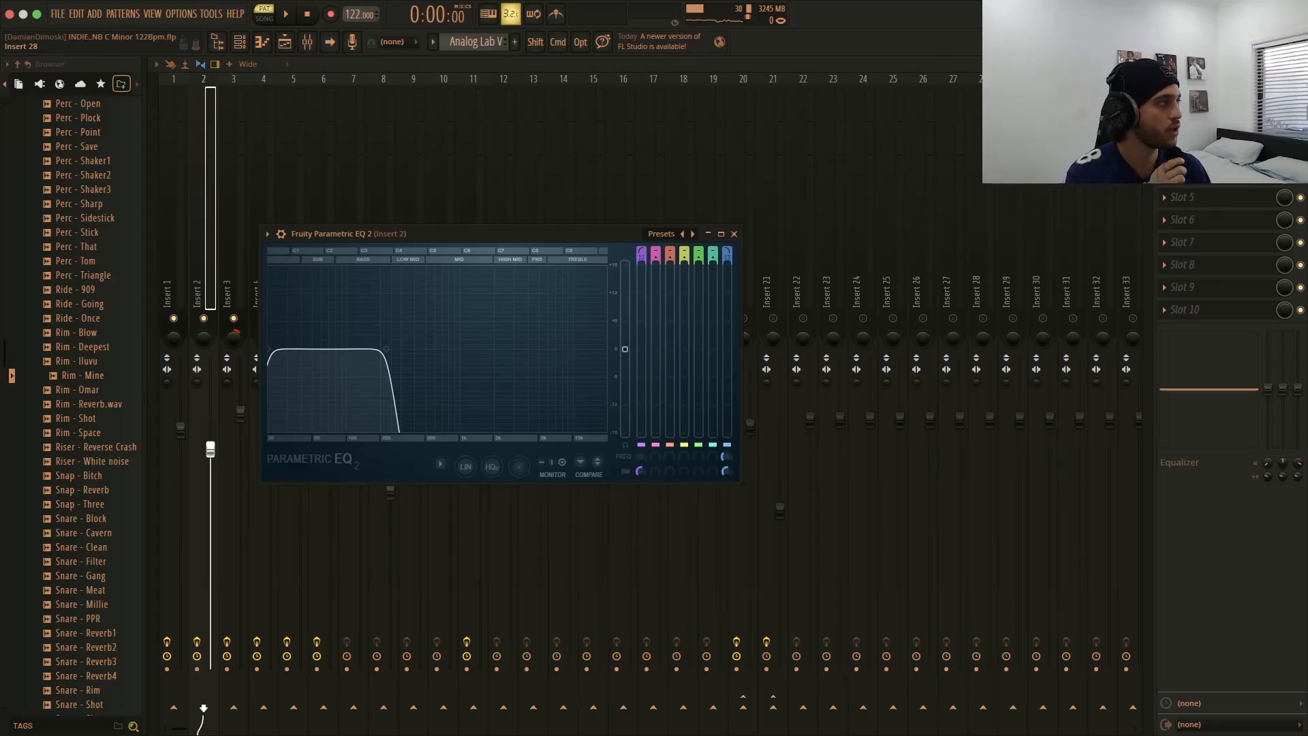
key("F7")
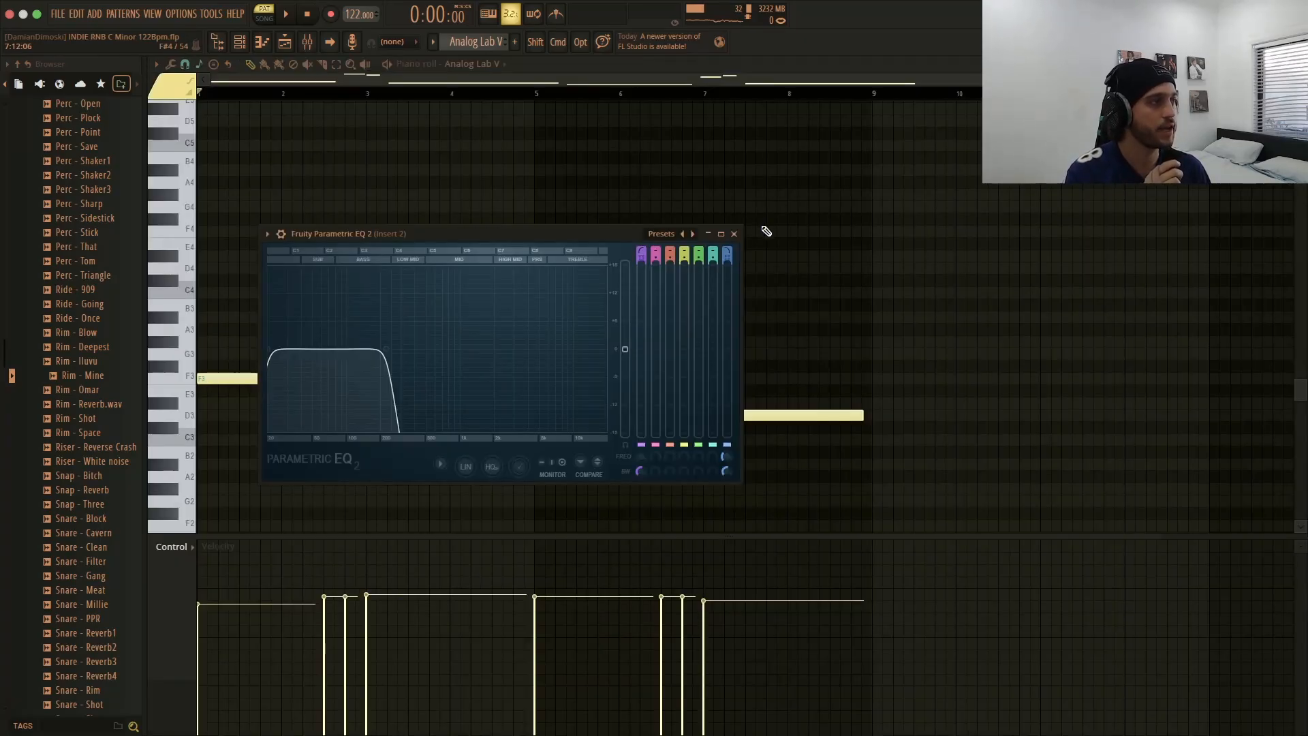
left_click(734, 233)
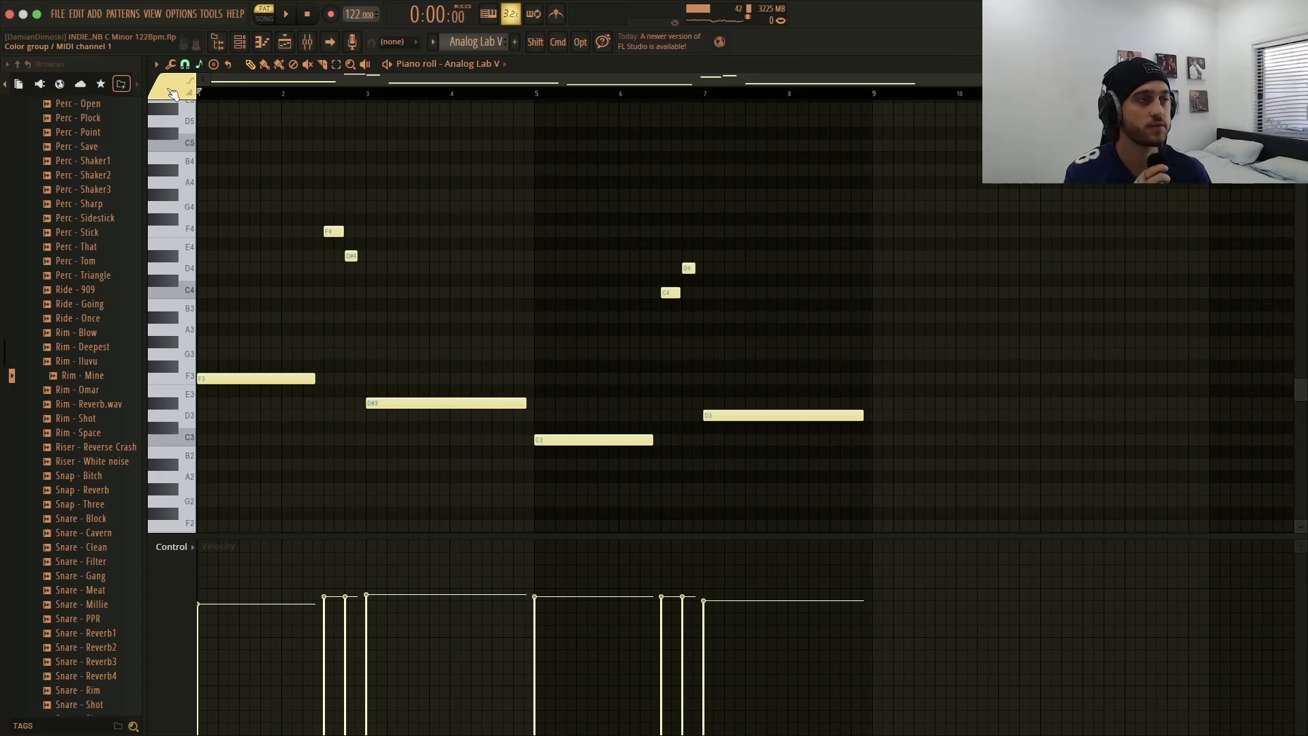
- Play back the Analog Lab V pattern from the start and stop it
key("space")
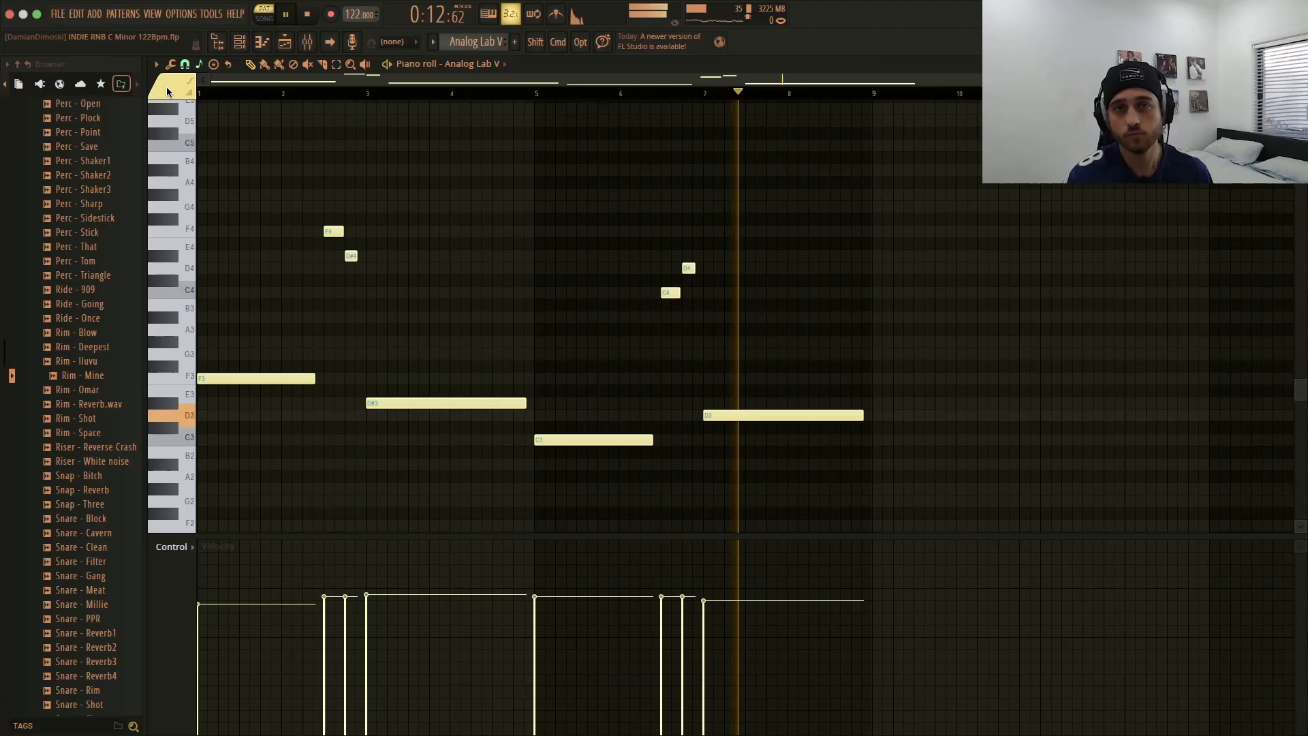
key("space")
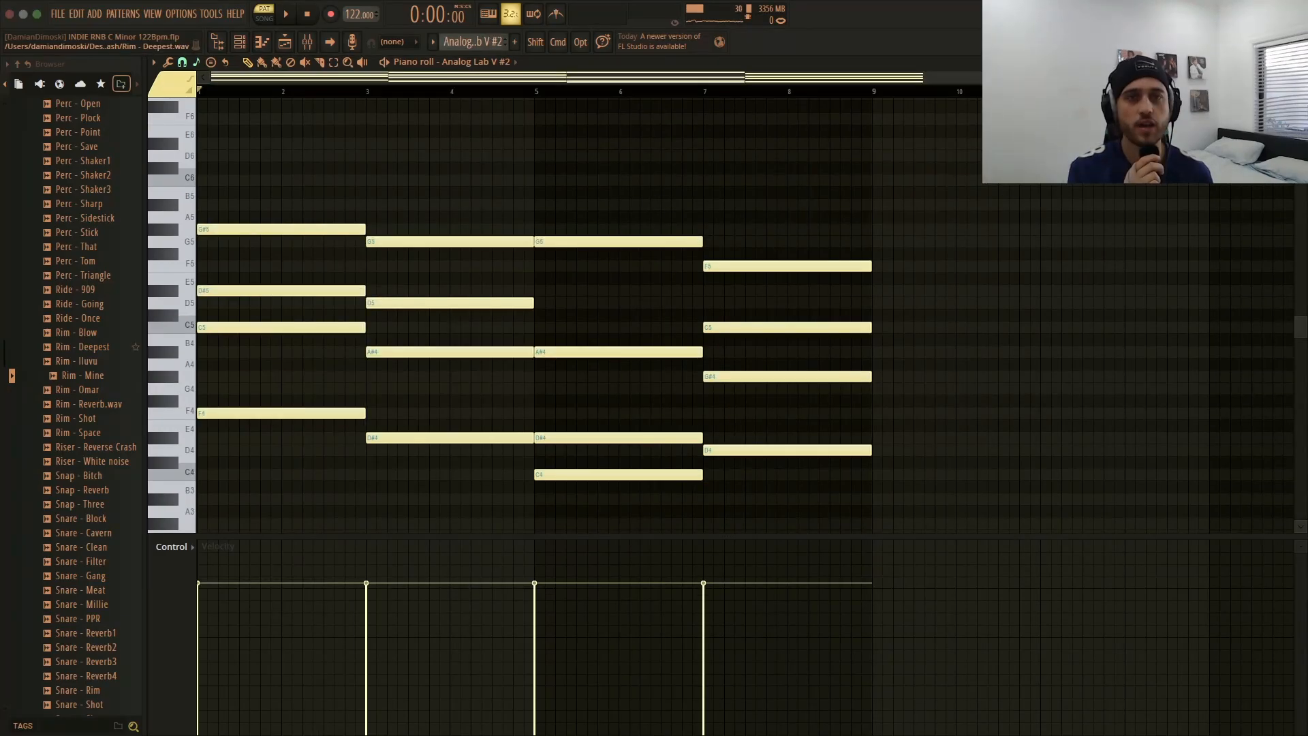
- Review the Analog Lab V #2 chord notes and check the preset loaded in its instrument
scroll(502, 389, "down", 3)
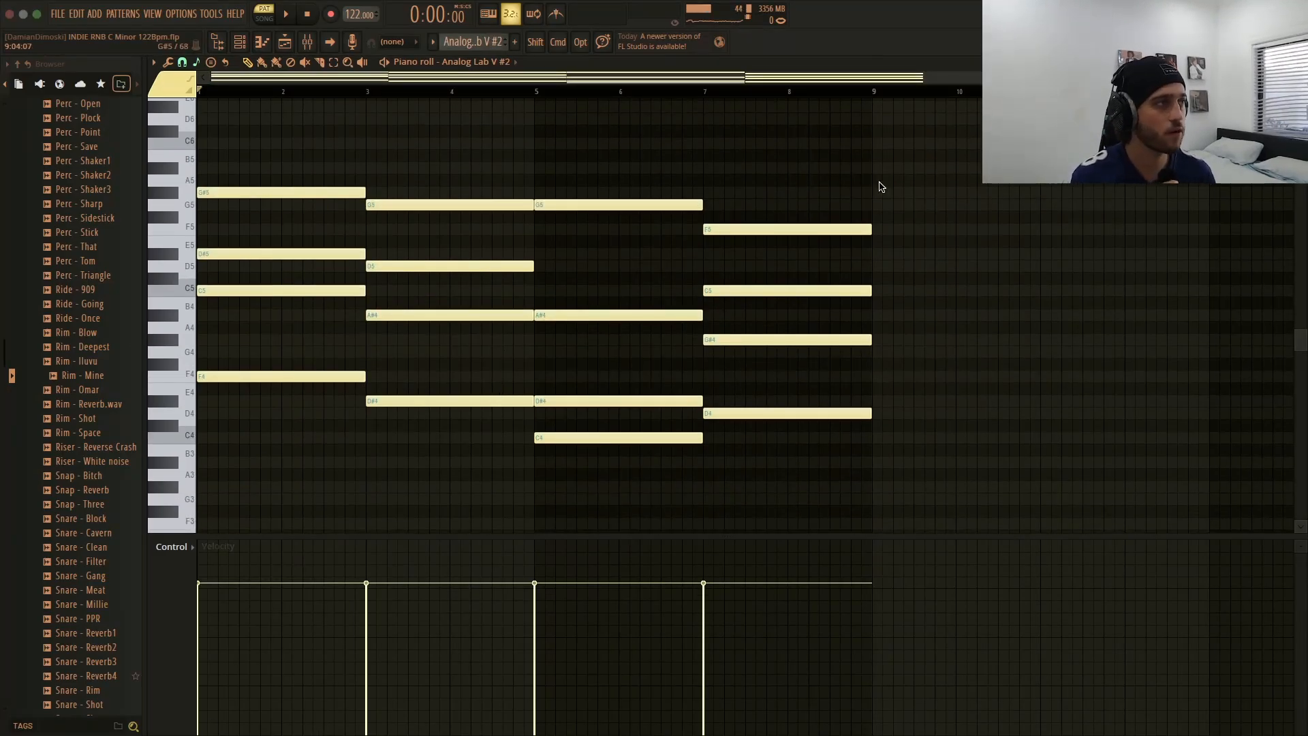
left_click(240, 44)
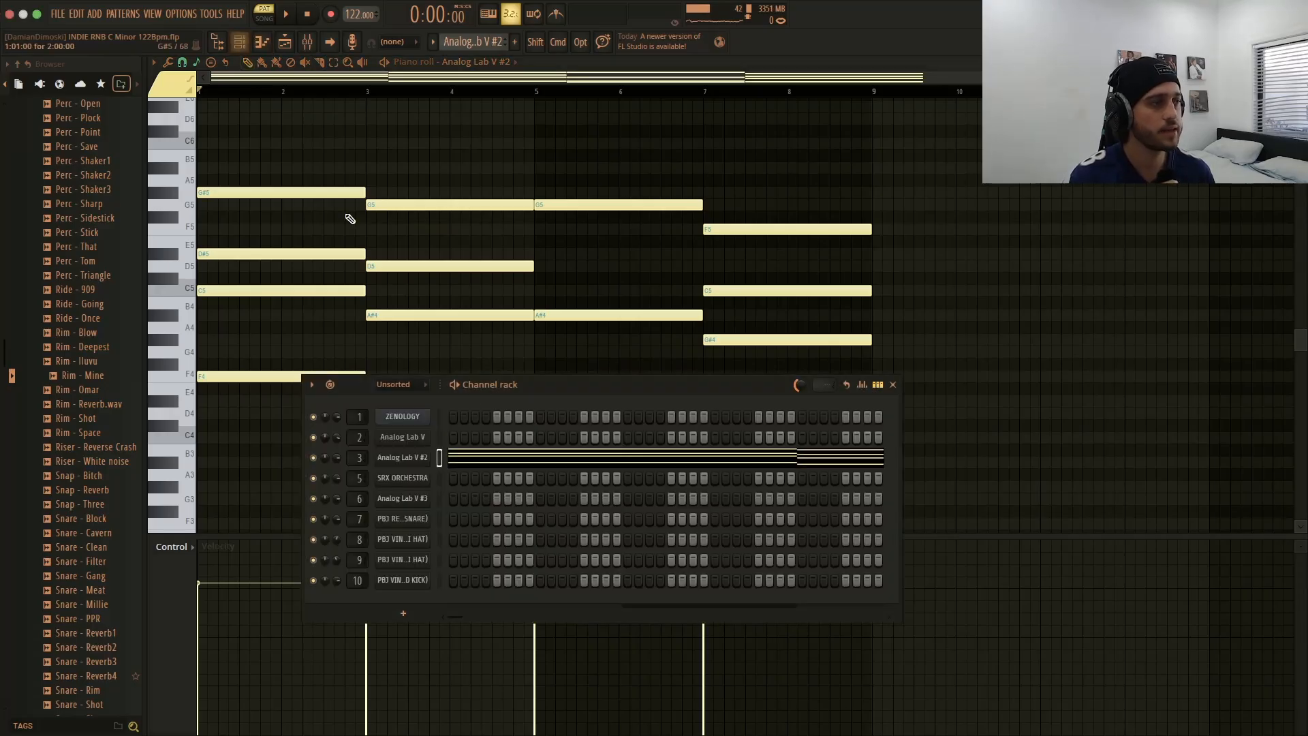
left_click(409, 457)
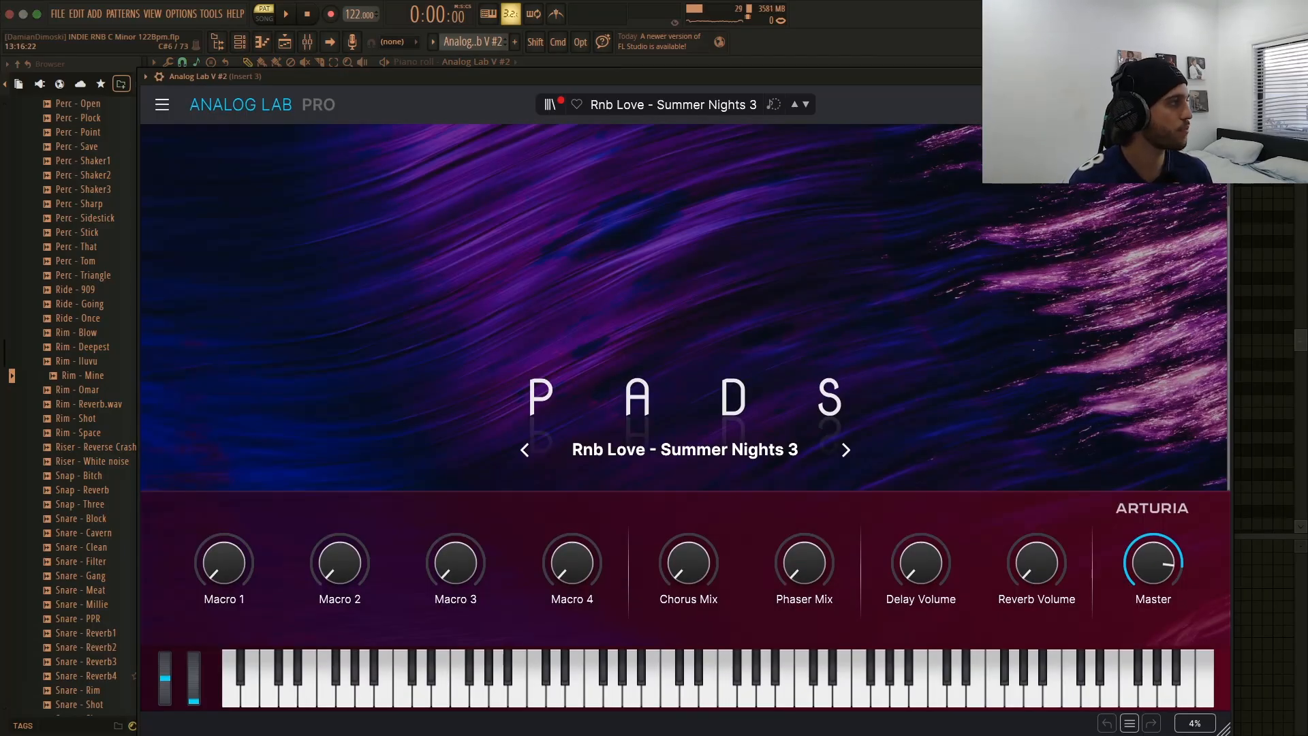
left_click(1224, 76)
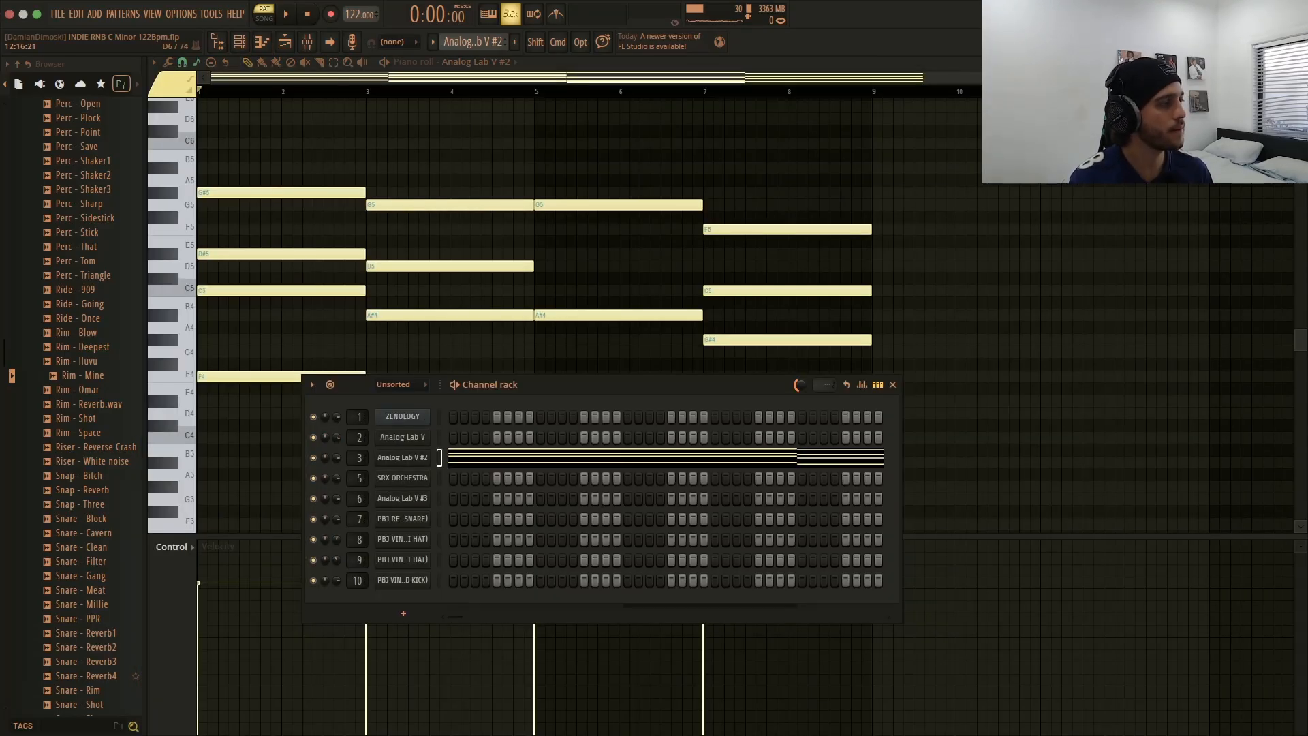
left_click(887, 379)
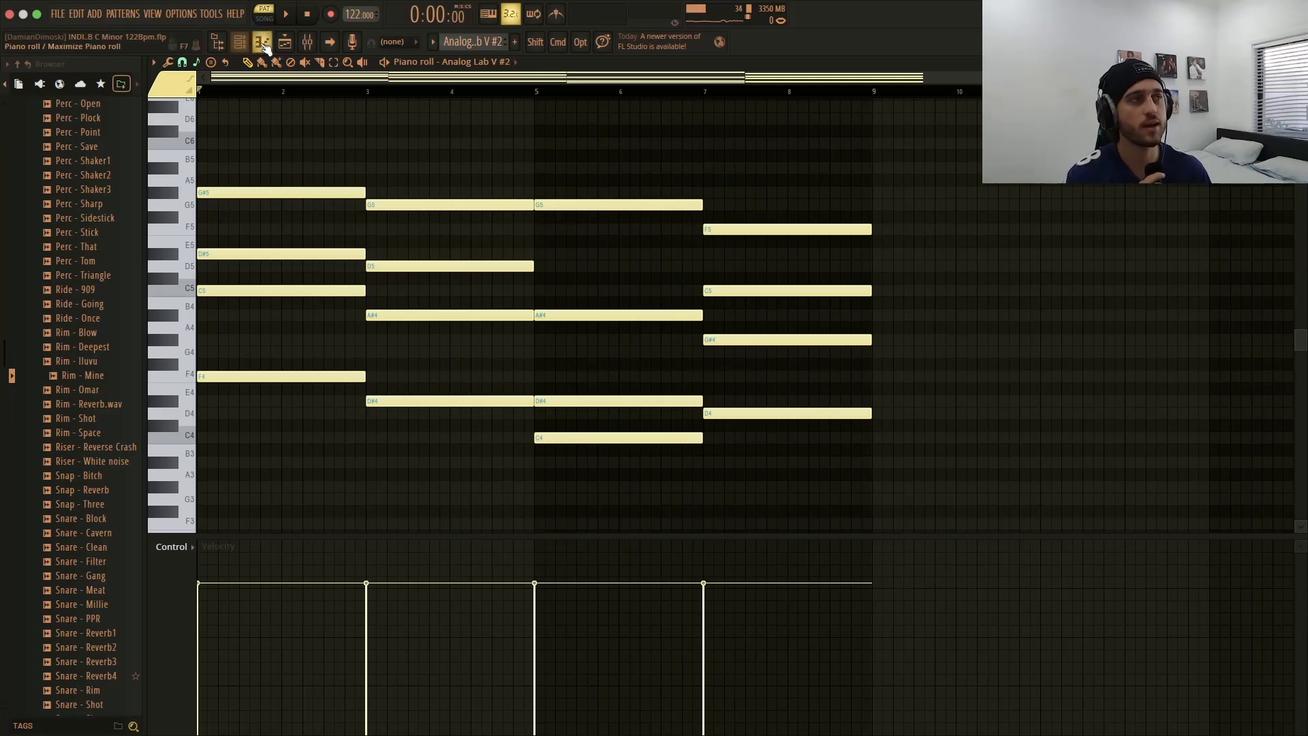
- Inspect the Fruity Parametric EQ 2 curve and the ValhallaRoom reverb settings on mixer Insert 3
left_click(307, 42)
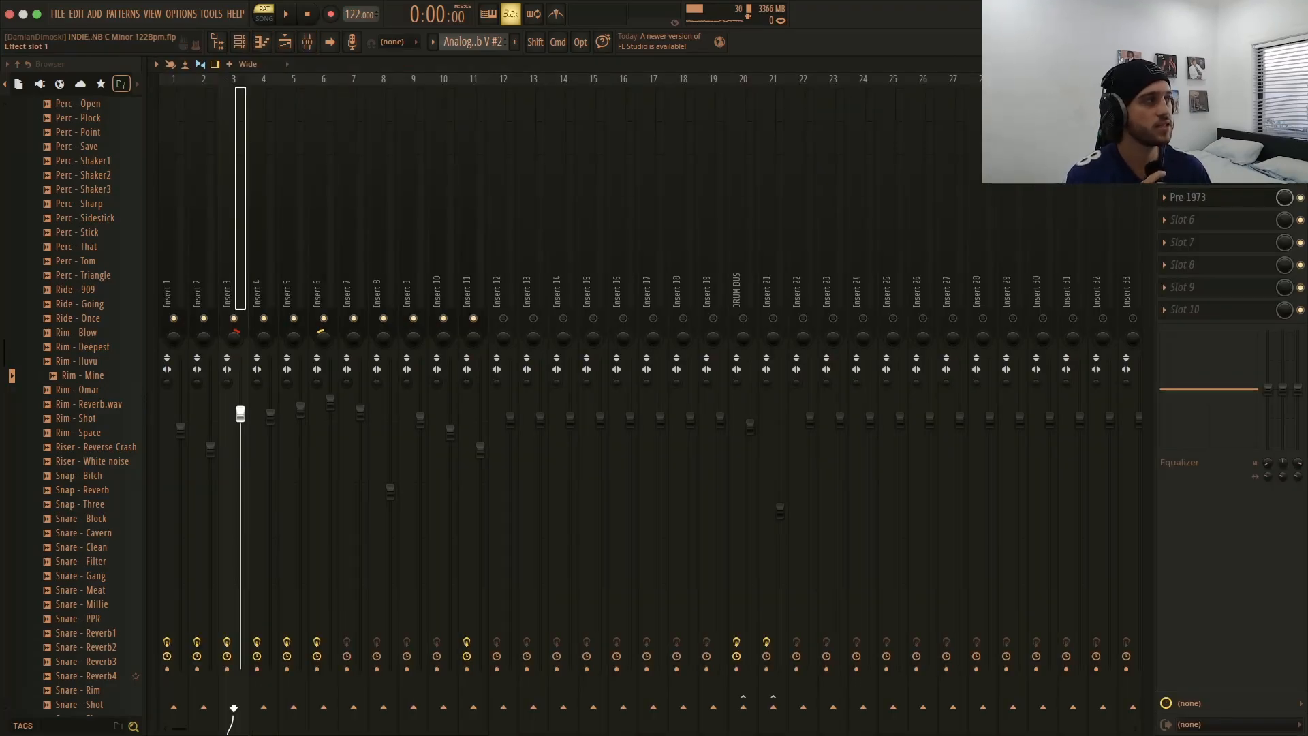
left_click(1189, 108)
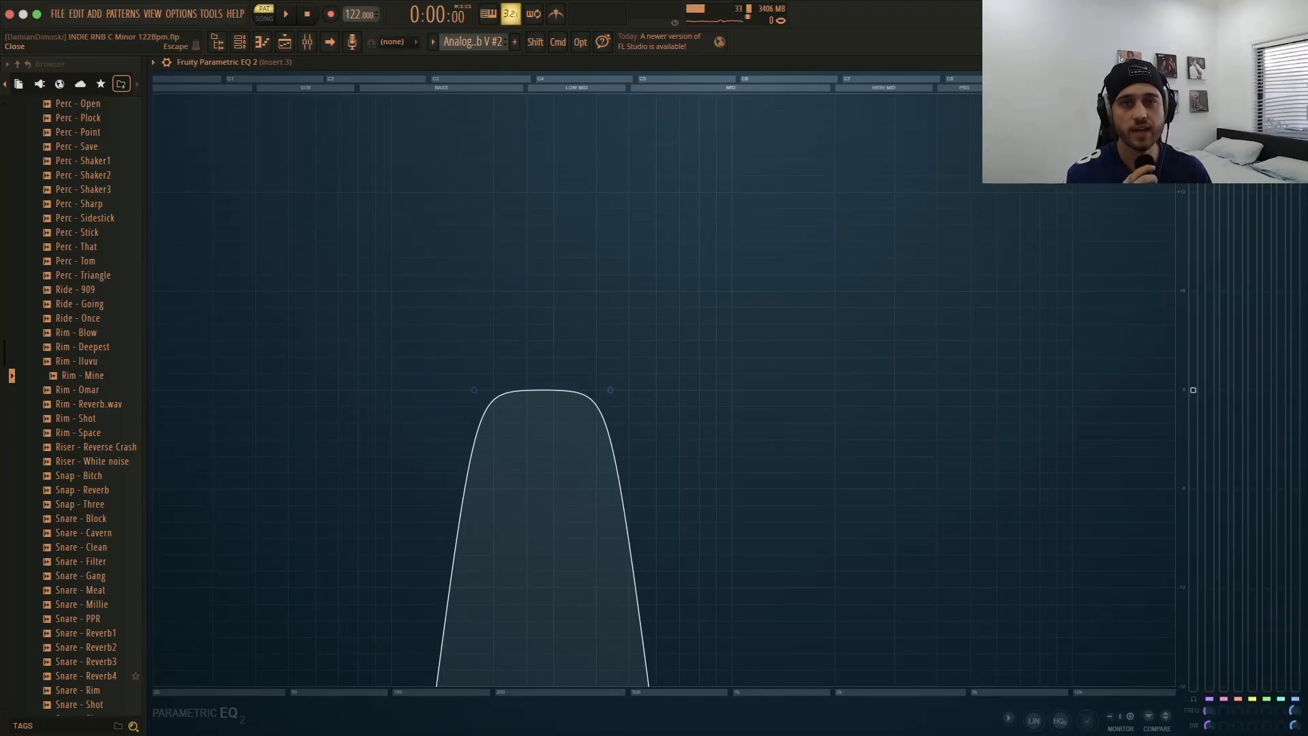
key("Escape")
left_click(1189, 130)
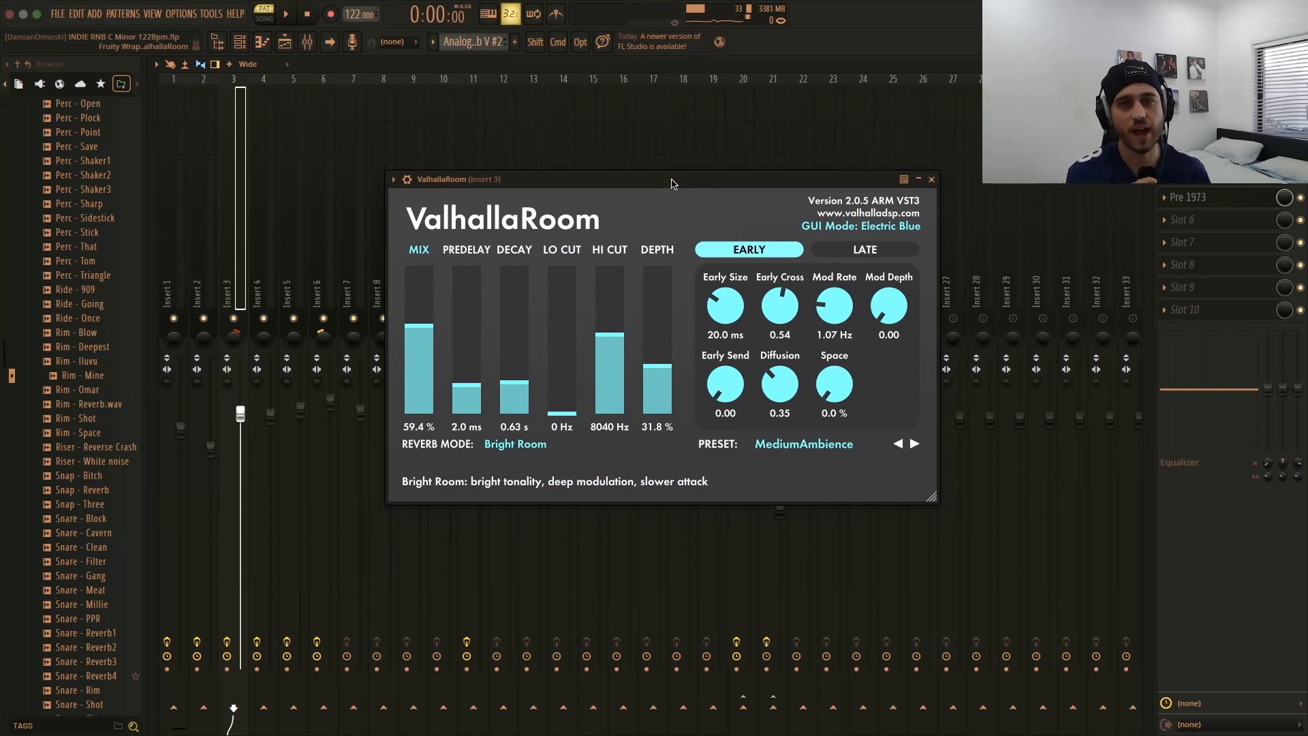
left_click(932, 180)
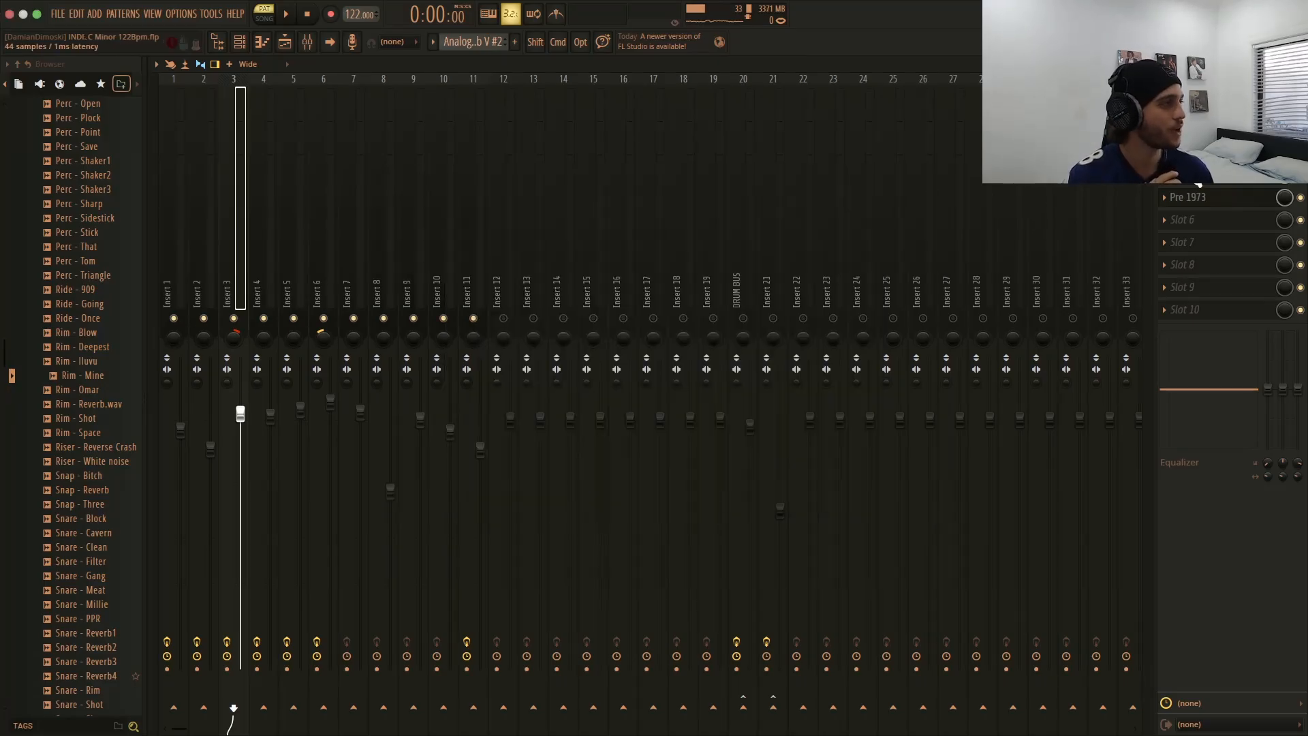
- Inspect the Chorus JUN-6 settings on Insert 3
left_click(1189, 152)
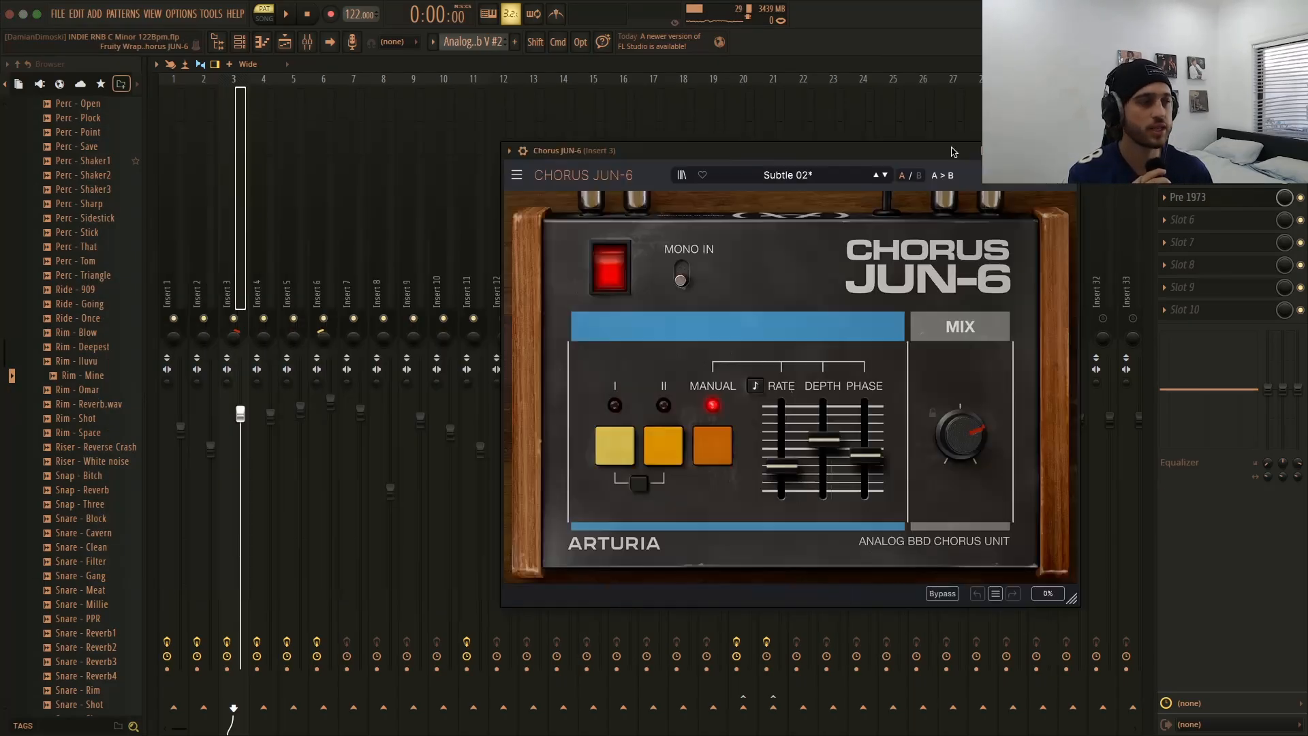
left_click_drag(951, 150, 996, 150)
left_click(1117, 150)
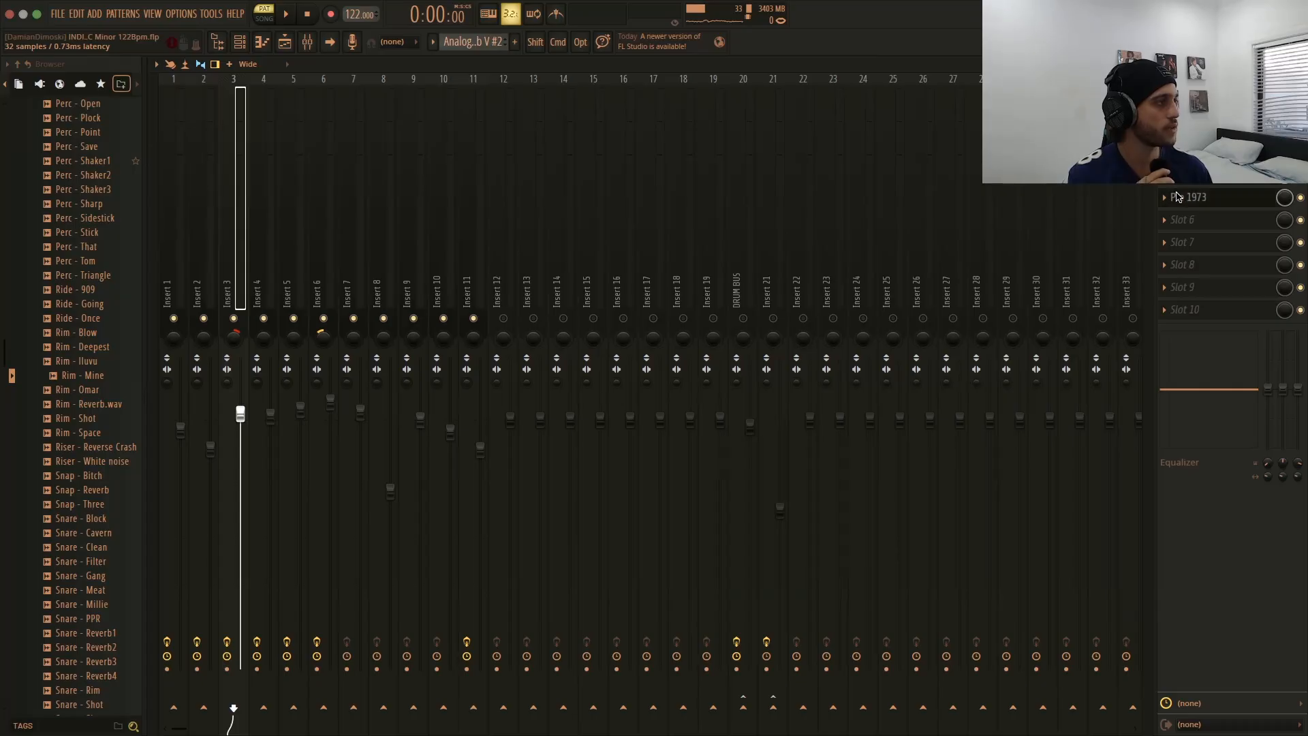
- Inspect the Pre 1973 preamp preset and knob settings on mixer Insert 3
left_click(1187, 197)
left_click_drag(911, 203, 439, 191)
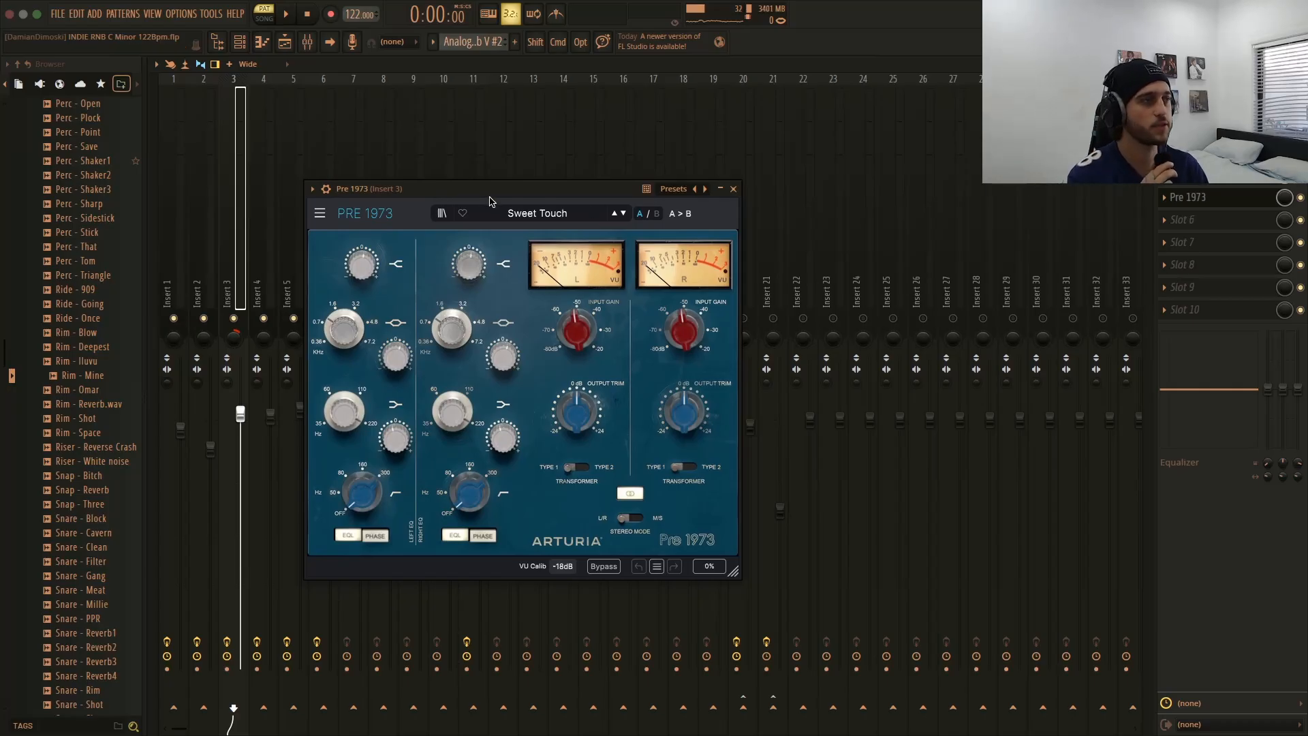
left_click(734, 189)
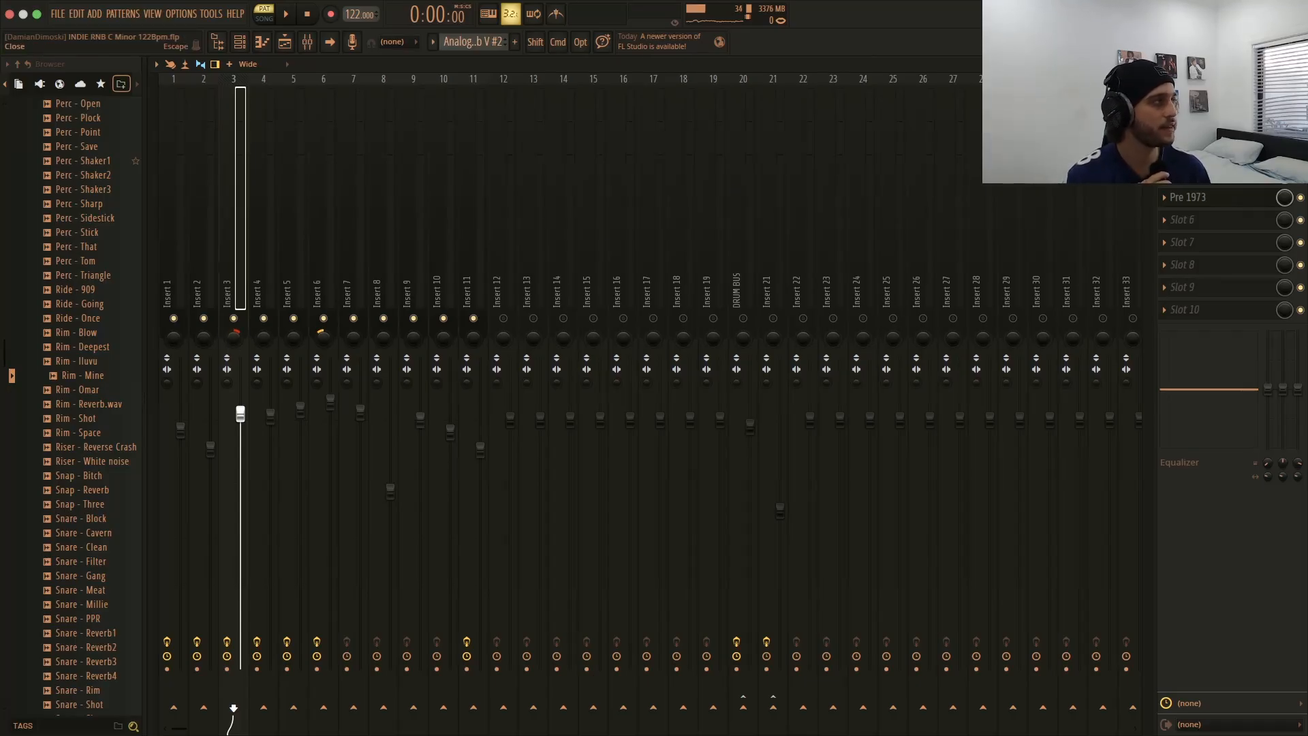
- Compare the panning of mixer Inserts 6 and 3, and play back the Analog Lab V #2 pattern in the piano roll
left_click(334, 260)
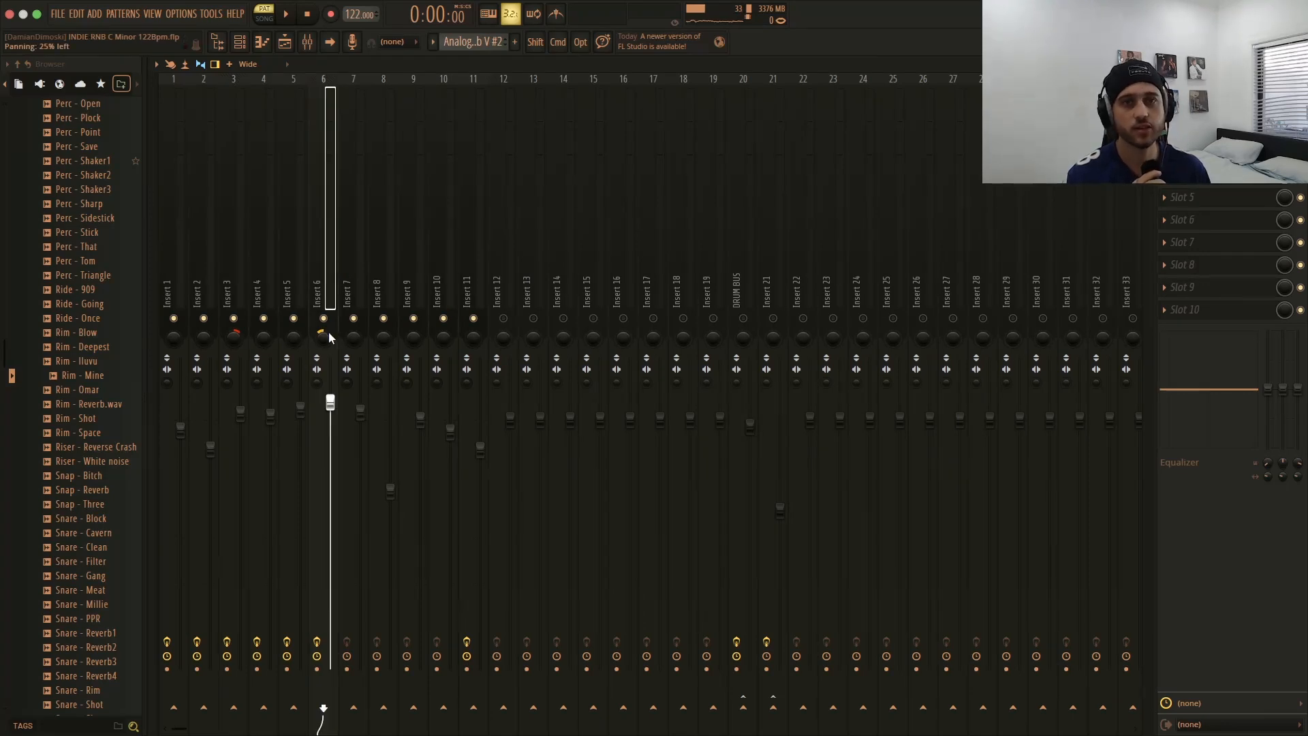
left_click(241, 278)
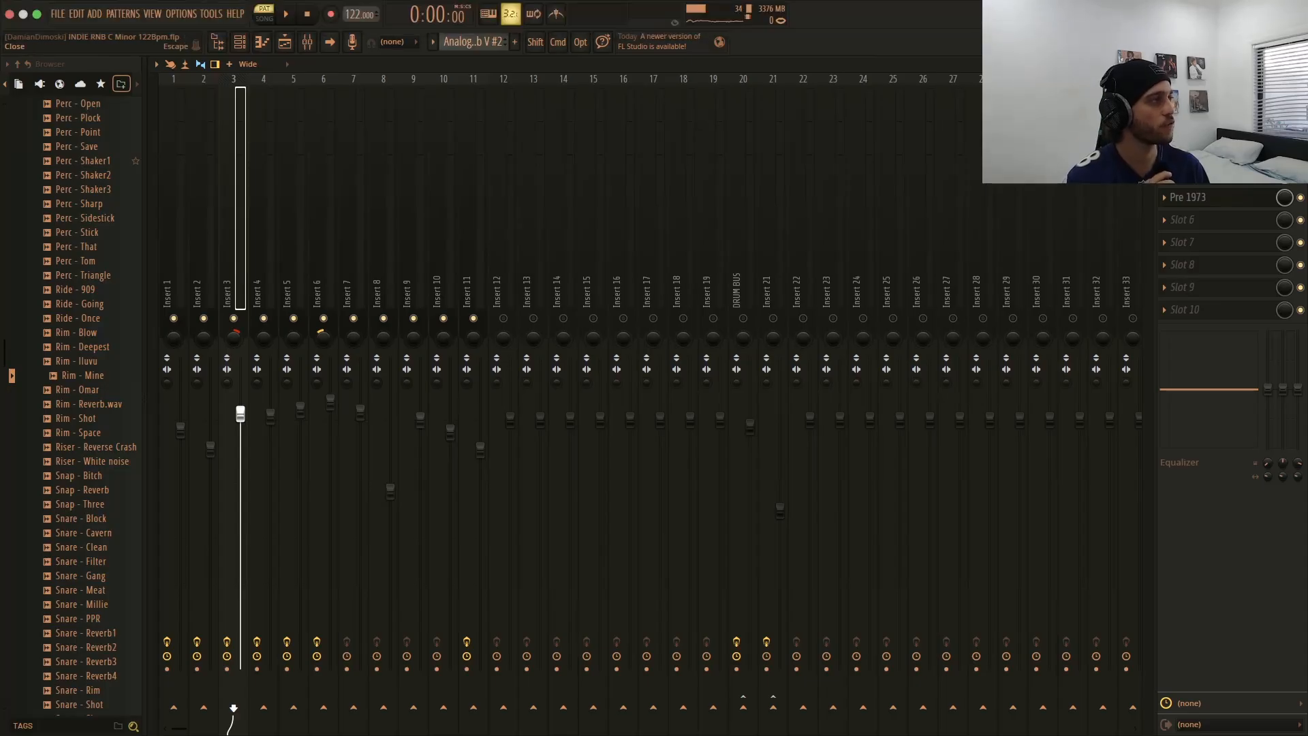
left_click(1301, 63)
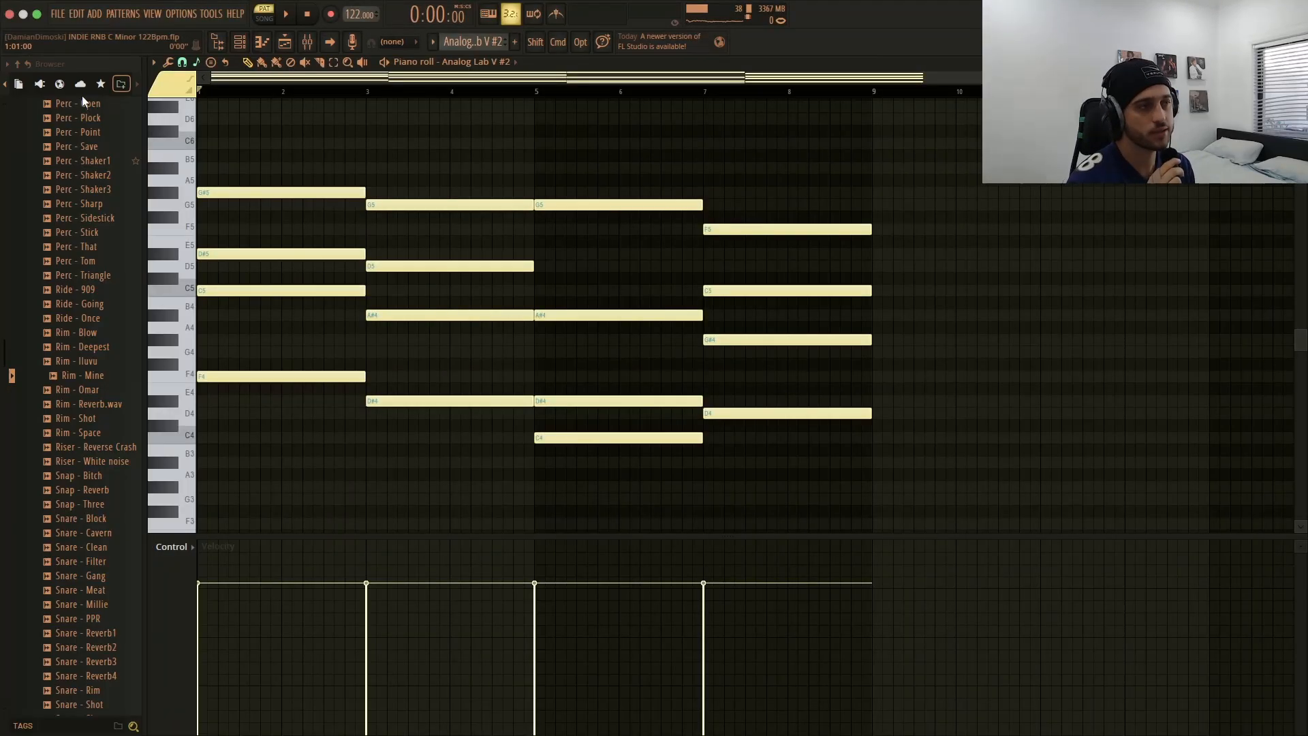
key("space")
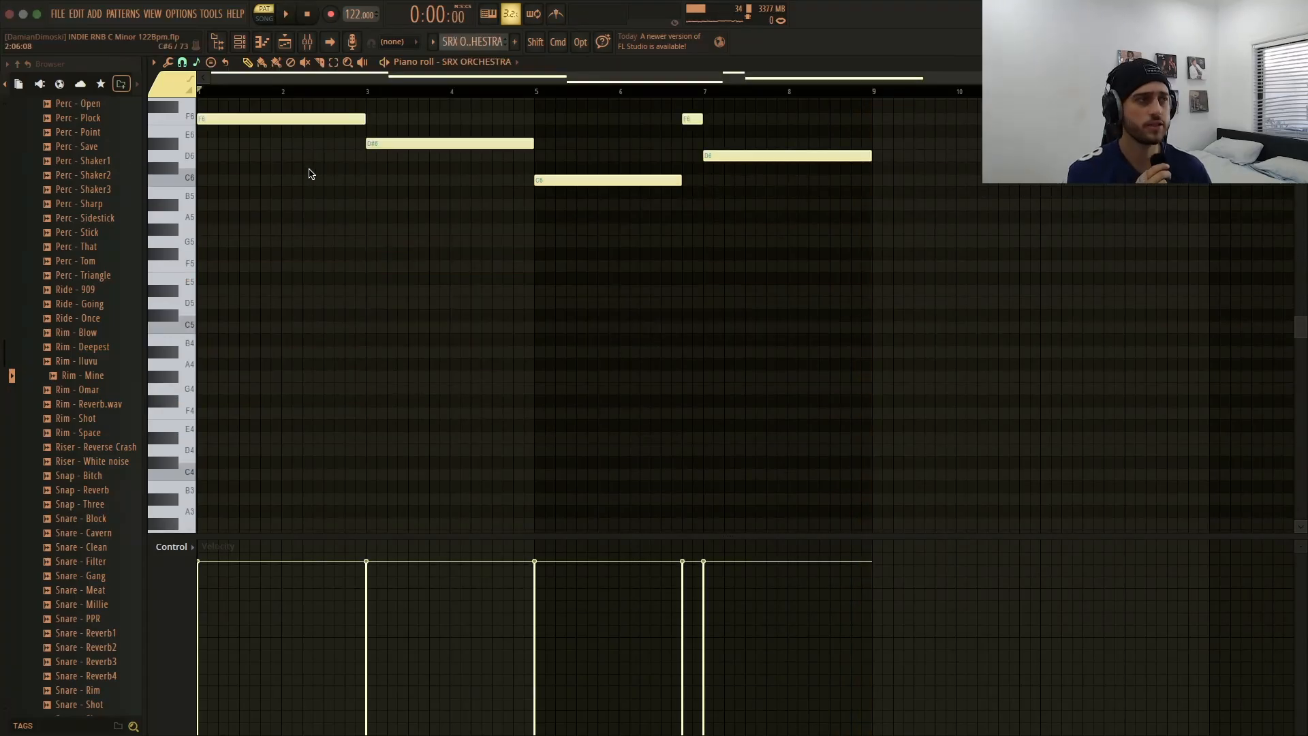
- Review the SRX ORCHESTRA melody notes and check the patch loaded in its instrument
scroll(307, 175, "up", 4)
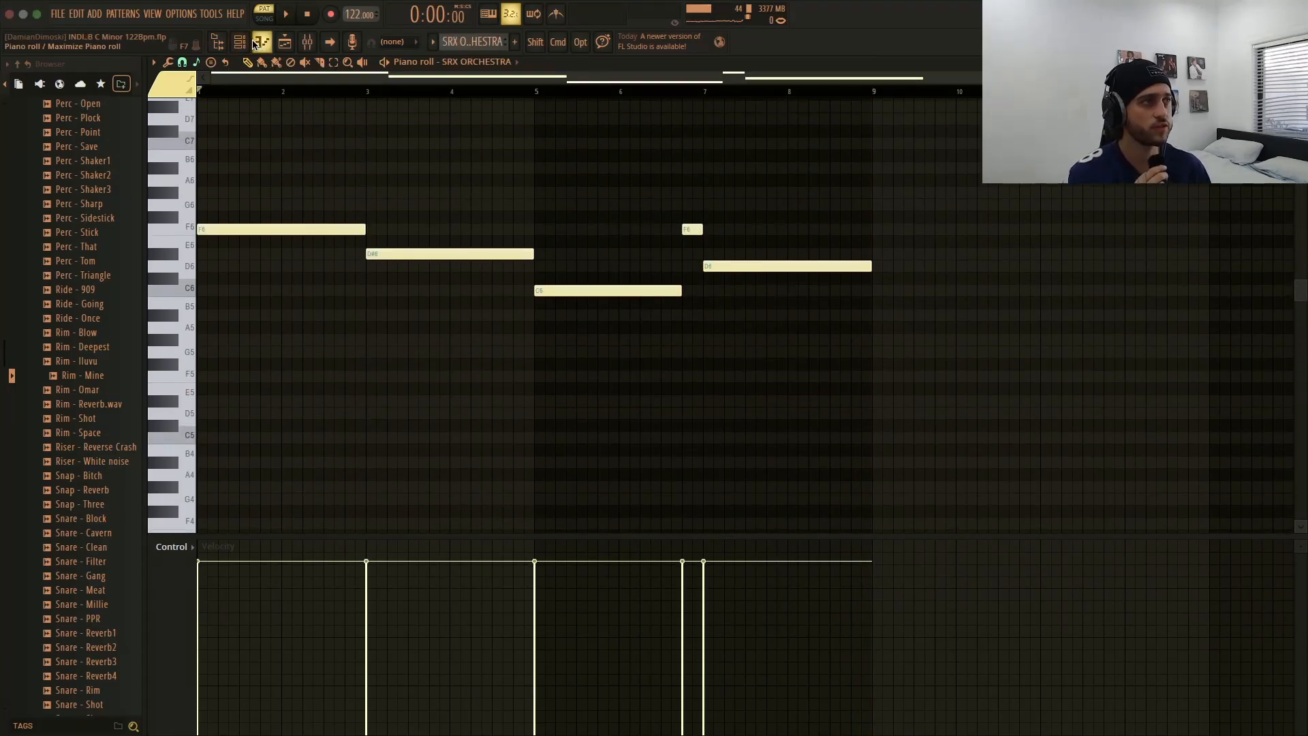
left_click(252, 44)
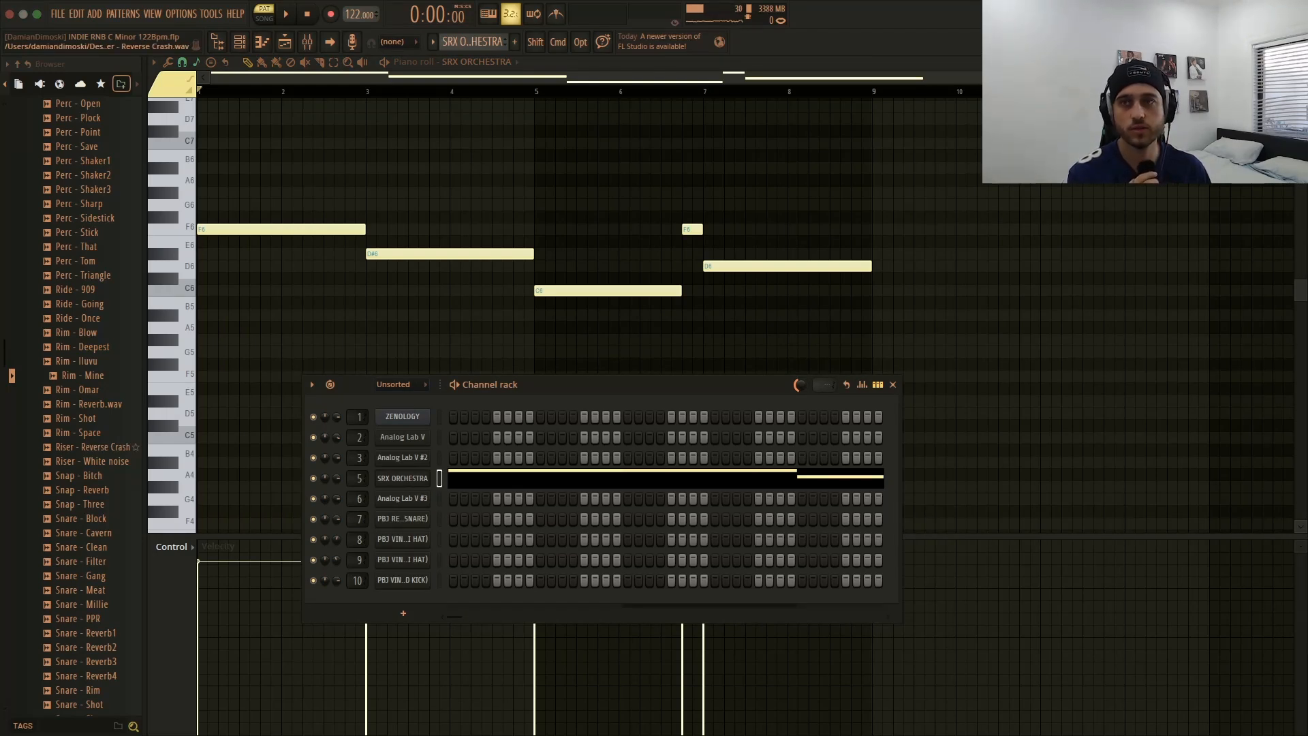
left_click(402, 478)
left_click_drag(774, 167, 701, 171)
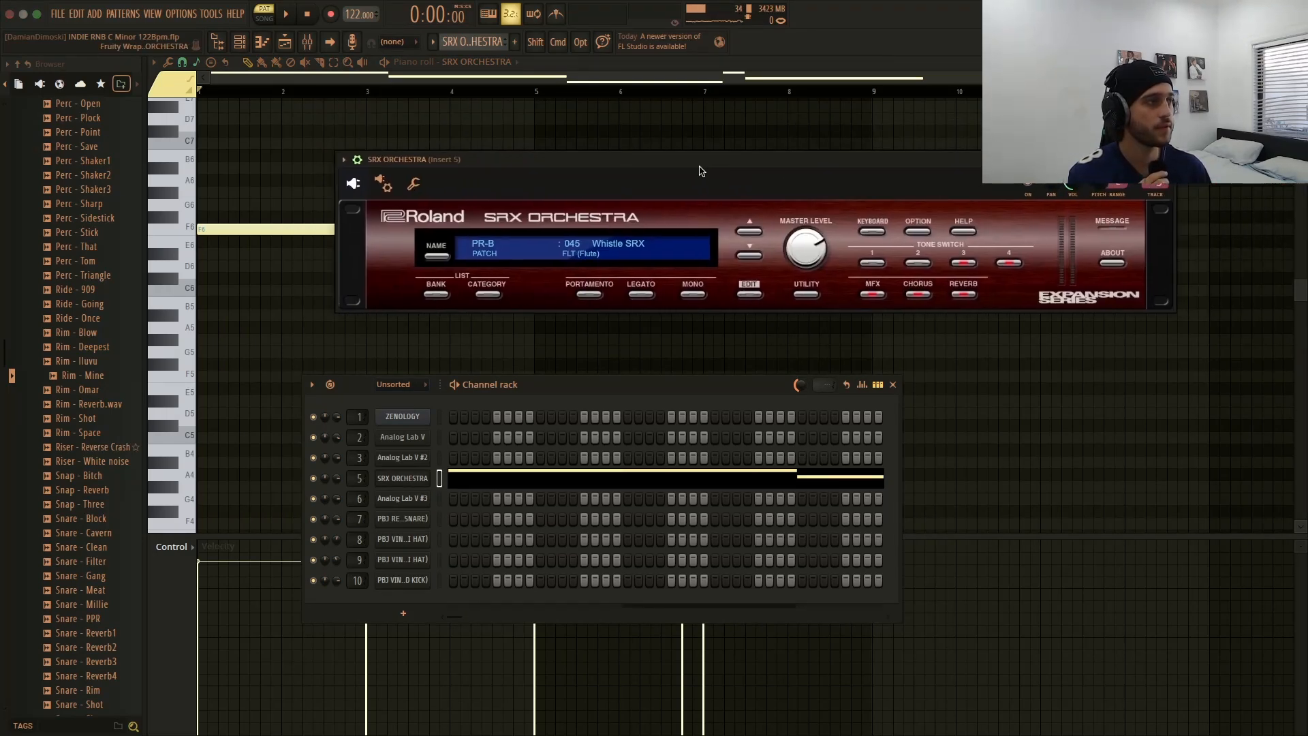
left_click(1167, 160)
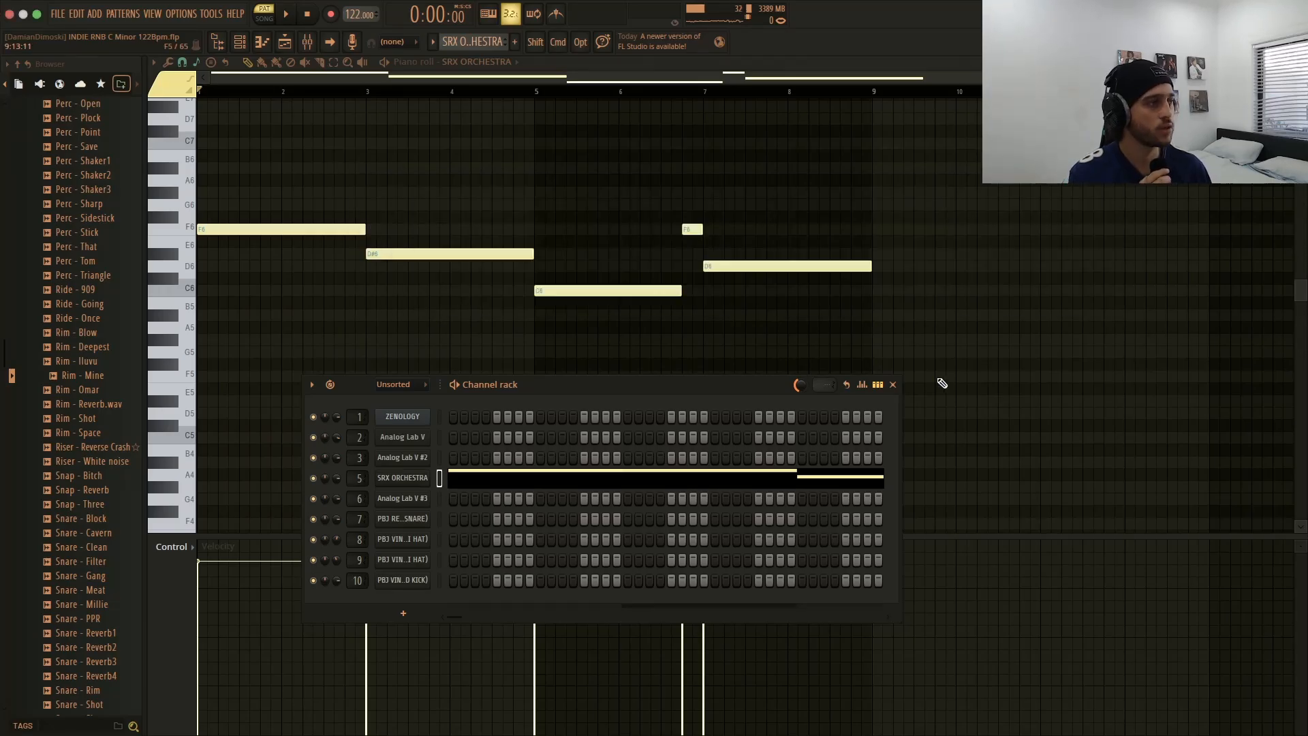
left_click(892, 384)
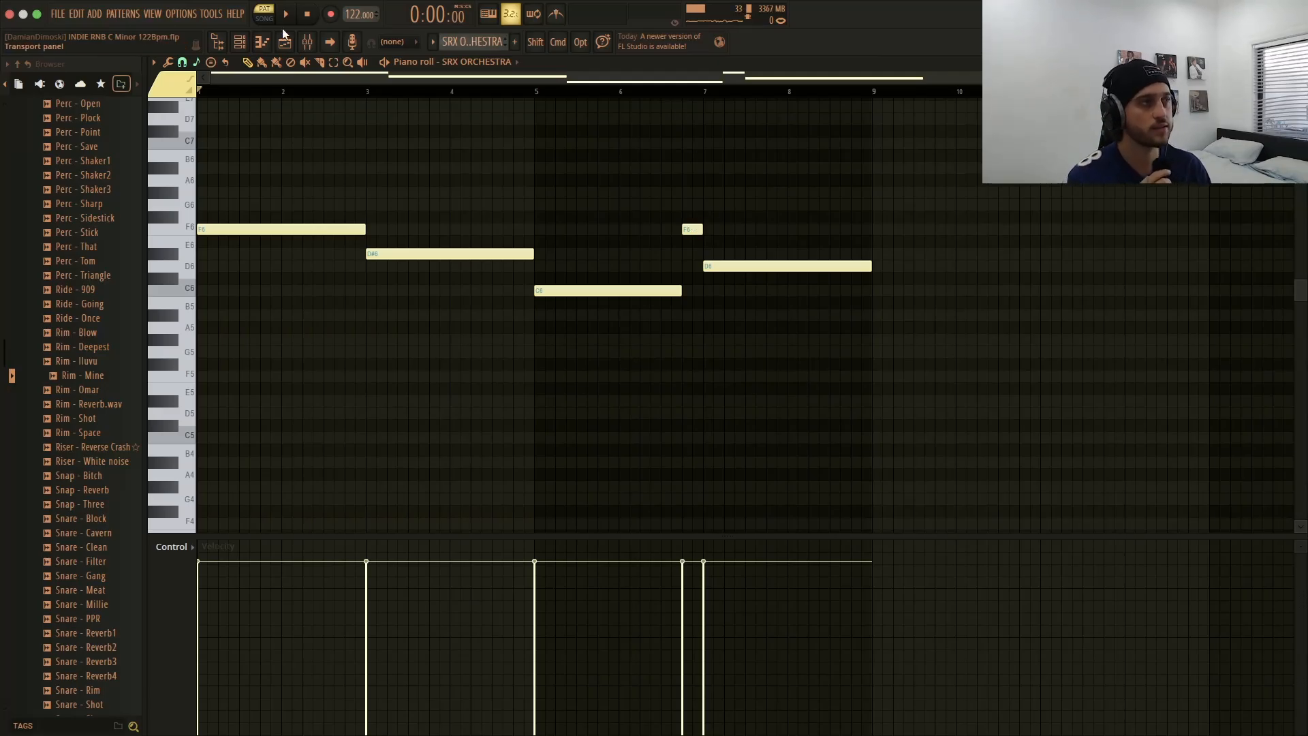
- Review the effects on mixer Insert 5 and play back the SRX ORCHESTRA melody pattern
left_click(305, 44)
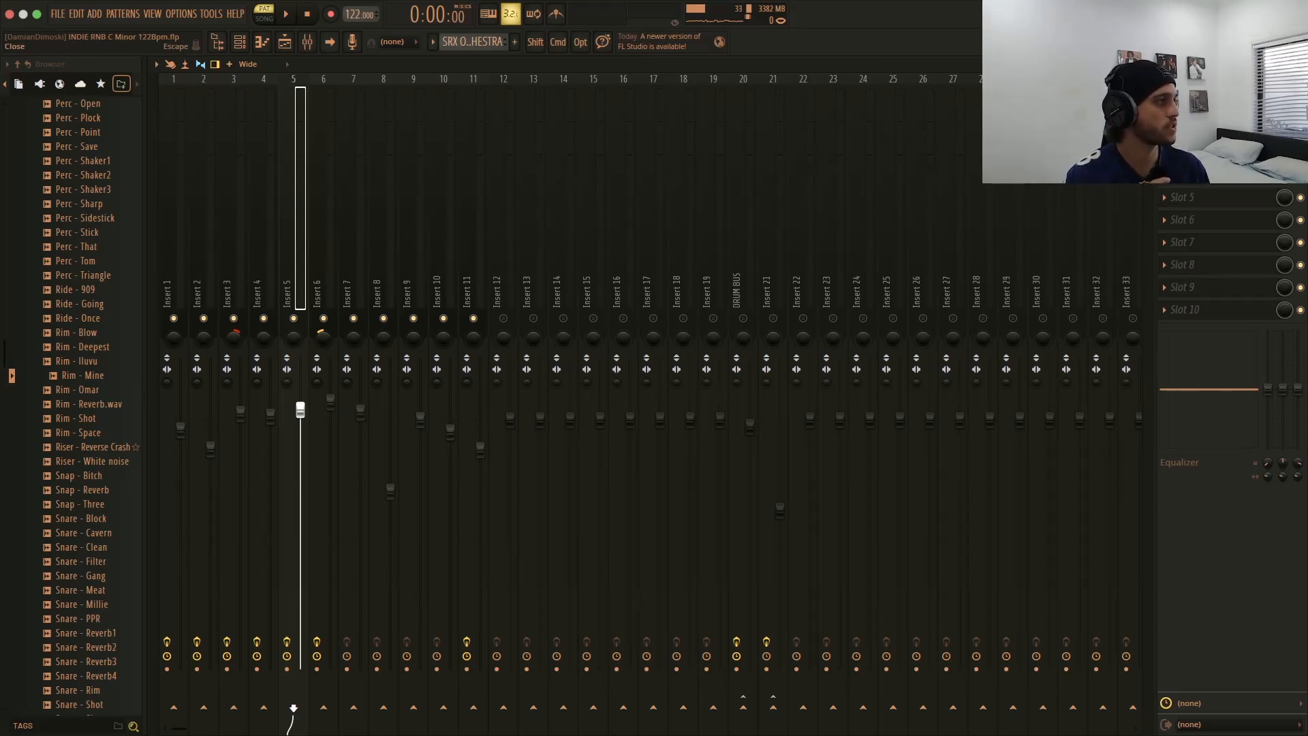
left_click(1300, 64)
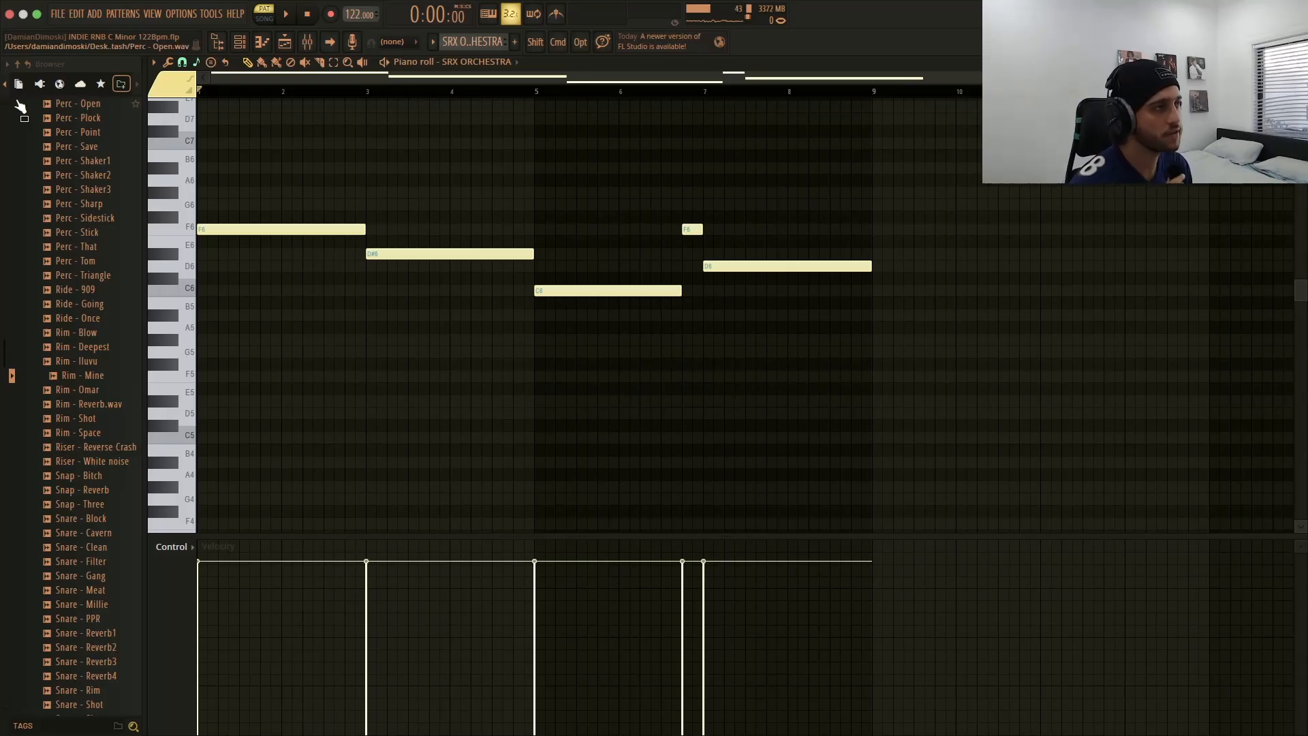
key("space")
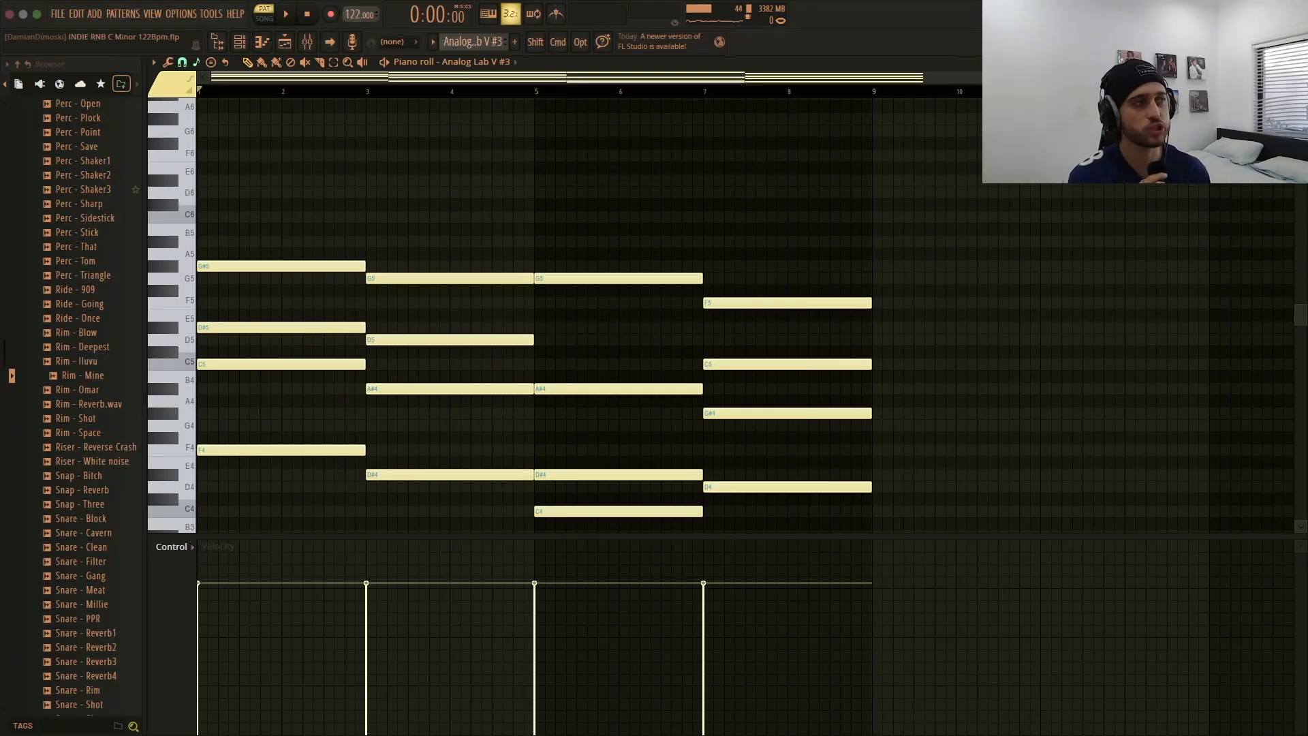
- Check the preset loaded in the Analog Lab V #3 instrument
left_click(248, 49)
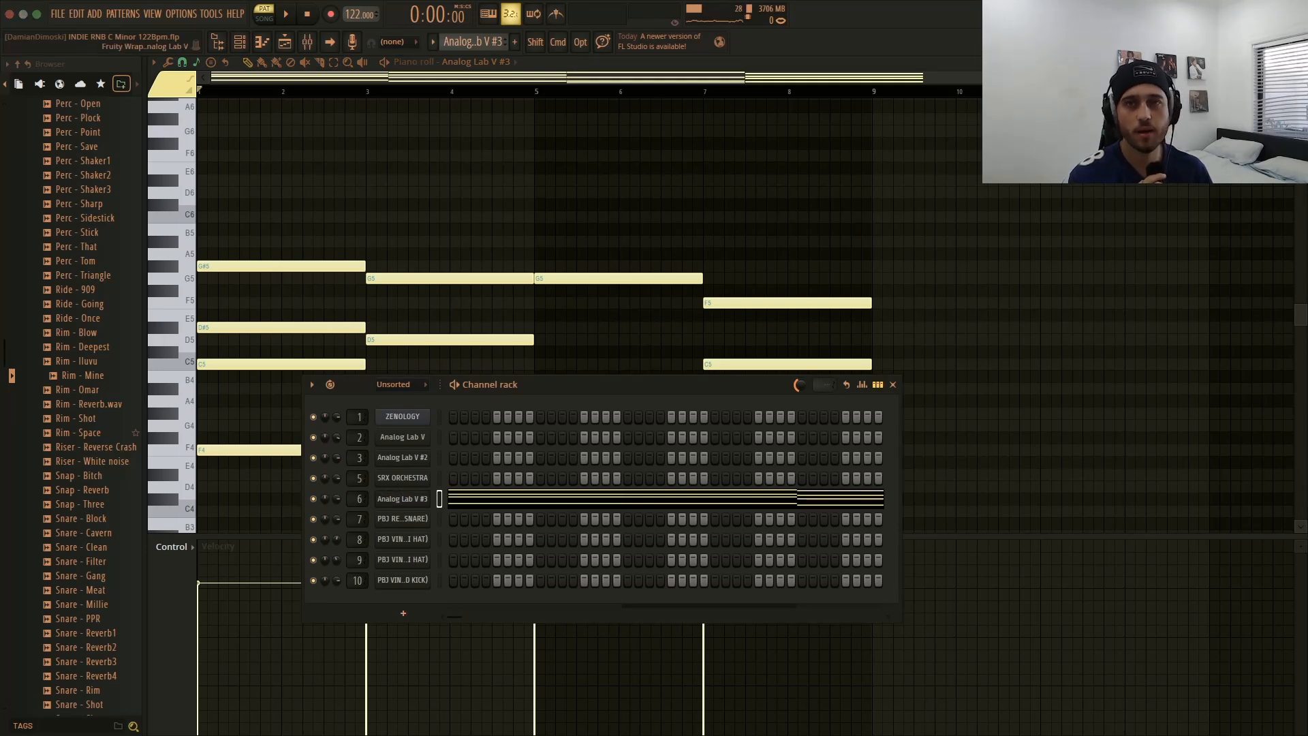
left_click(403, 499)
left_click_drag(223, 104, 620, 93)
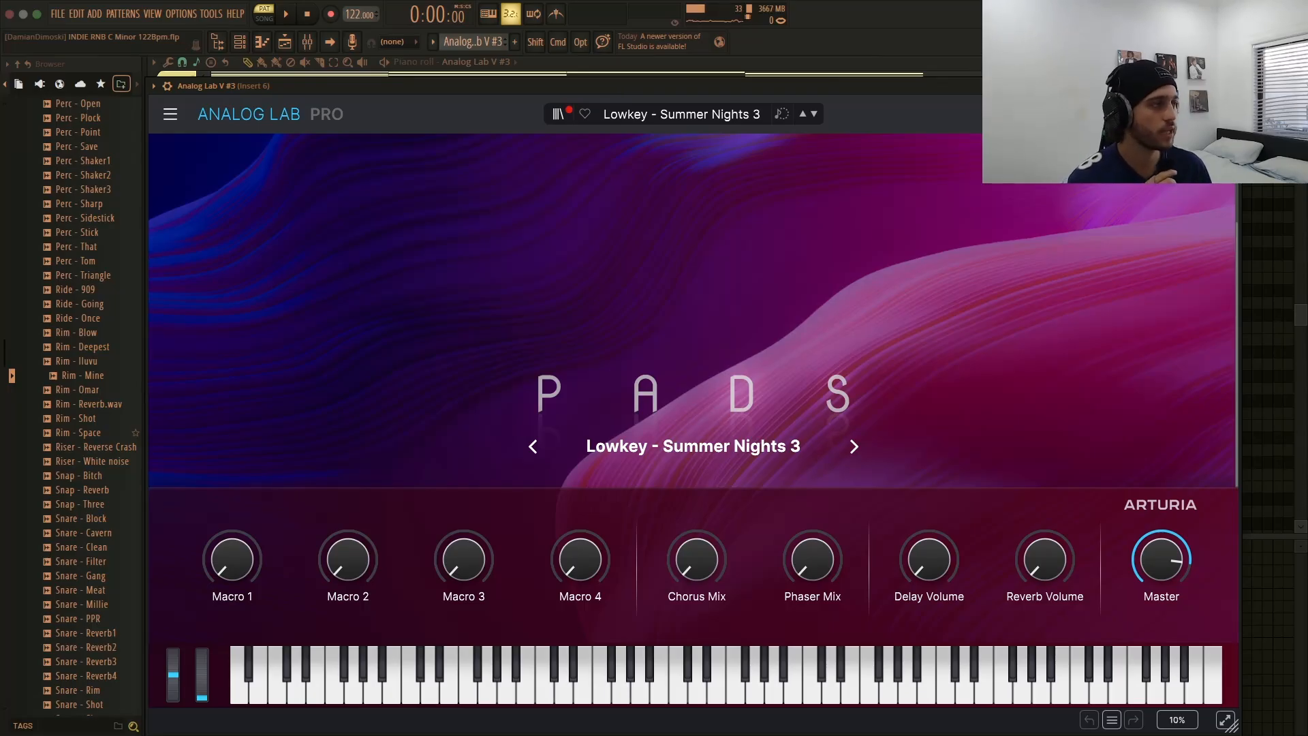
left_click(1232, 86)
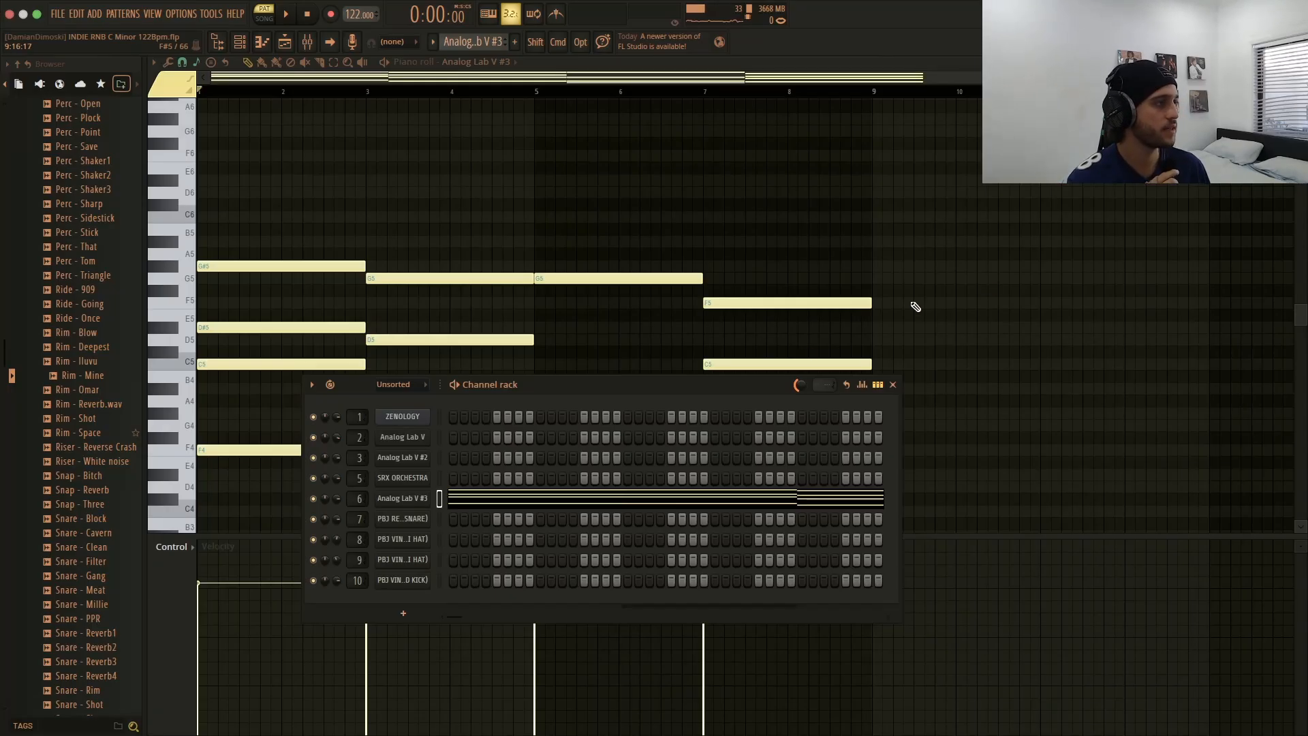
left_click(901, 383)
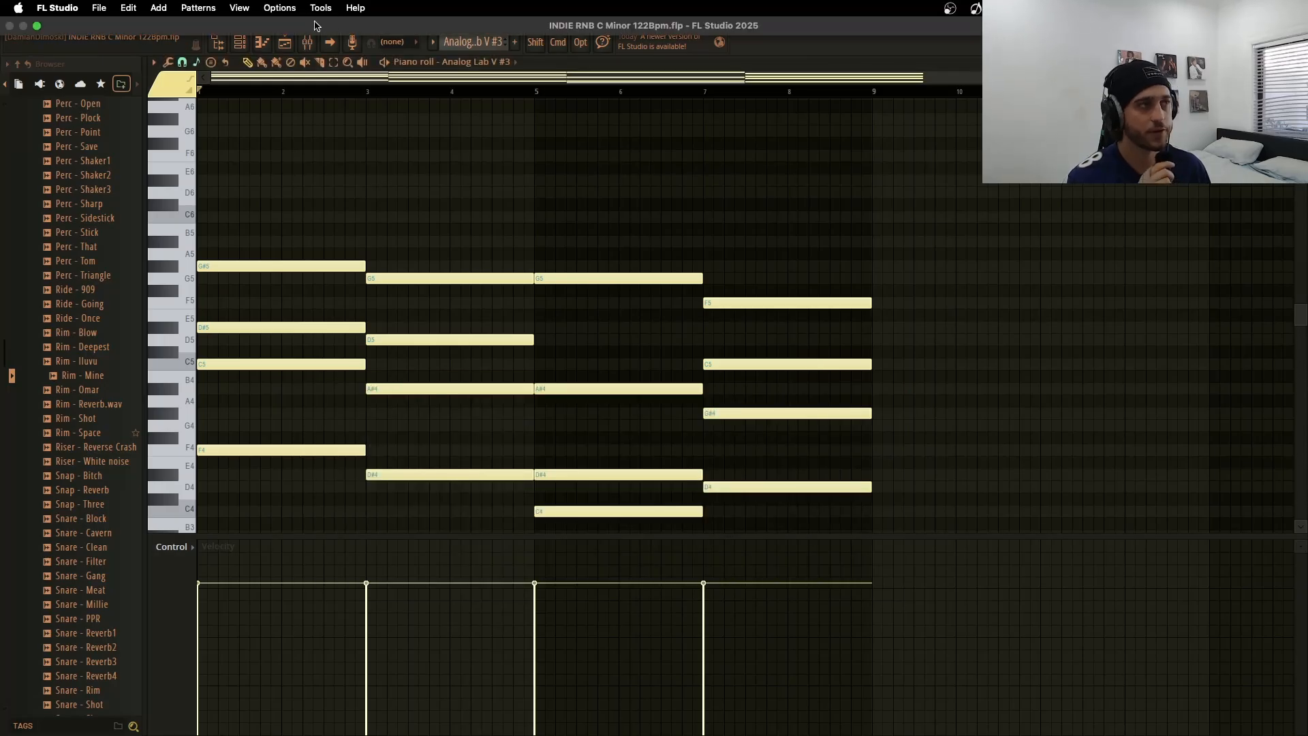
- Inspect the Fruity Parametric EQ 2 curve on mixer Insert 6
left_click(307, 42)
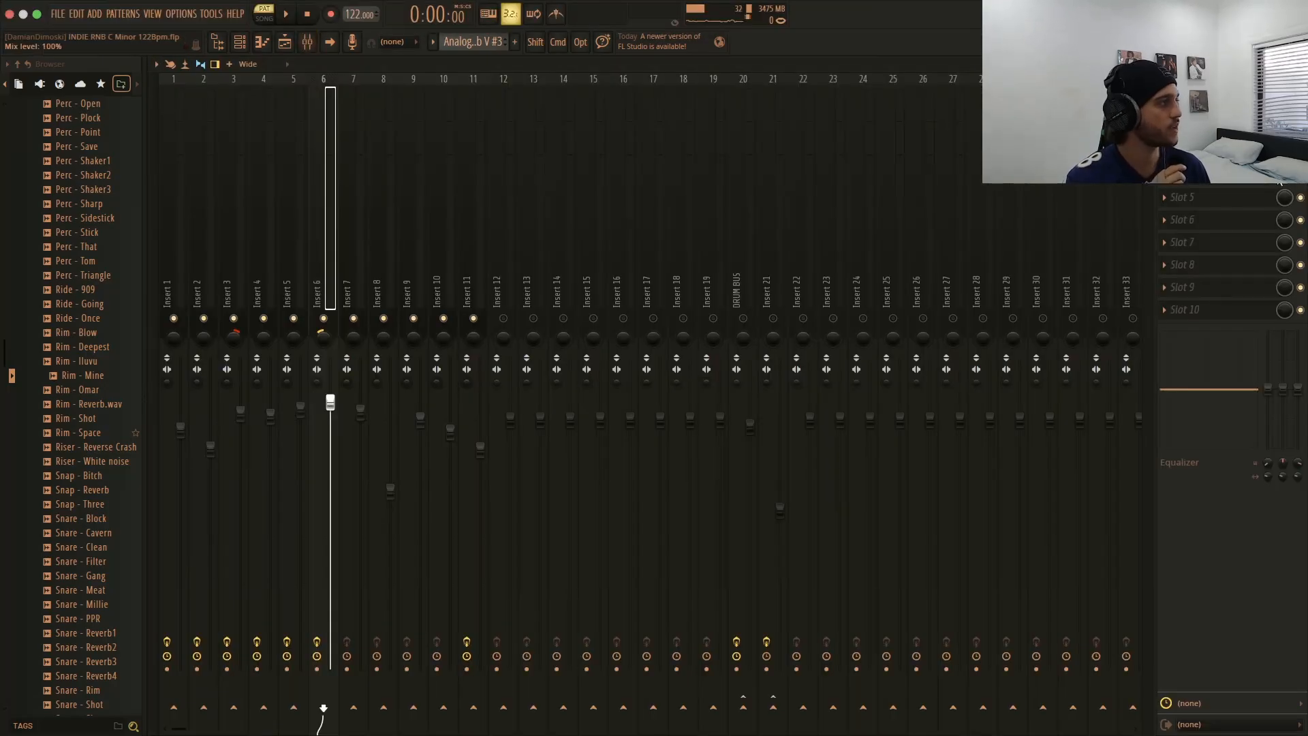
left_click(1196, 107)
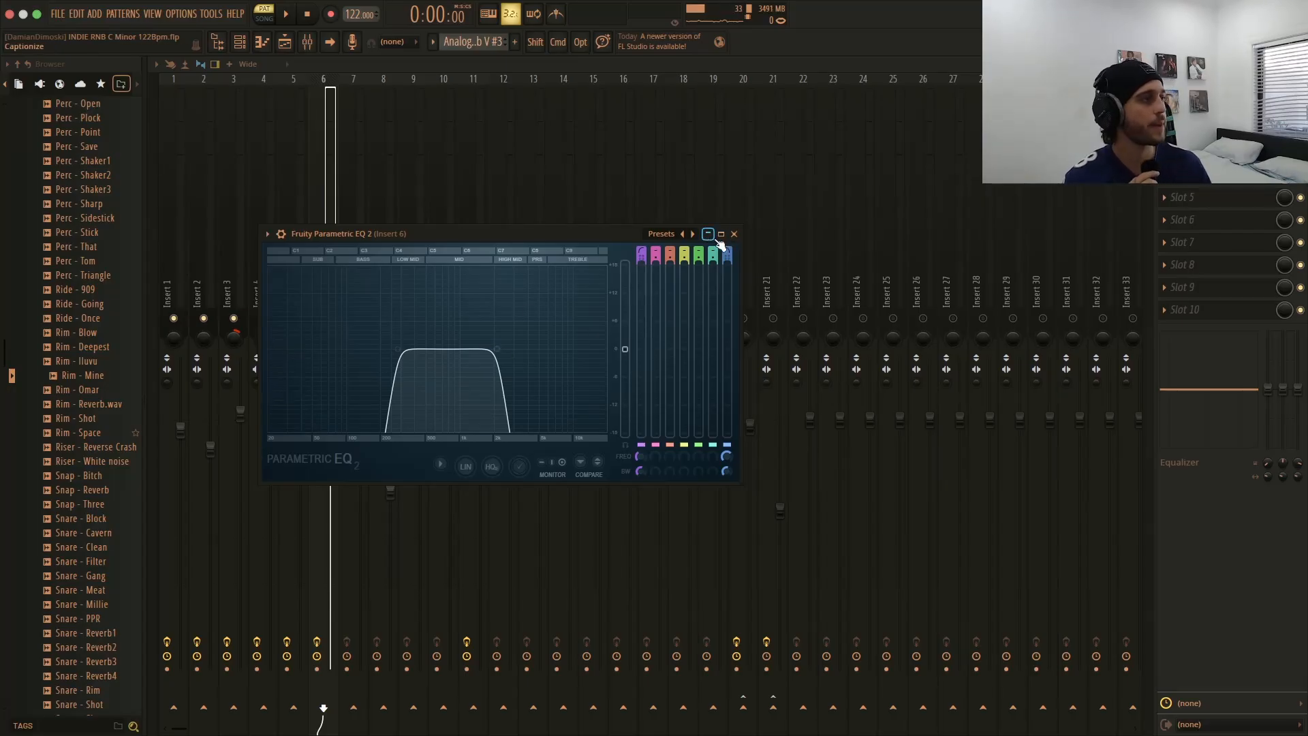
left_click(734, 234)
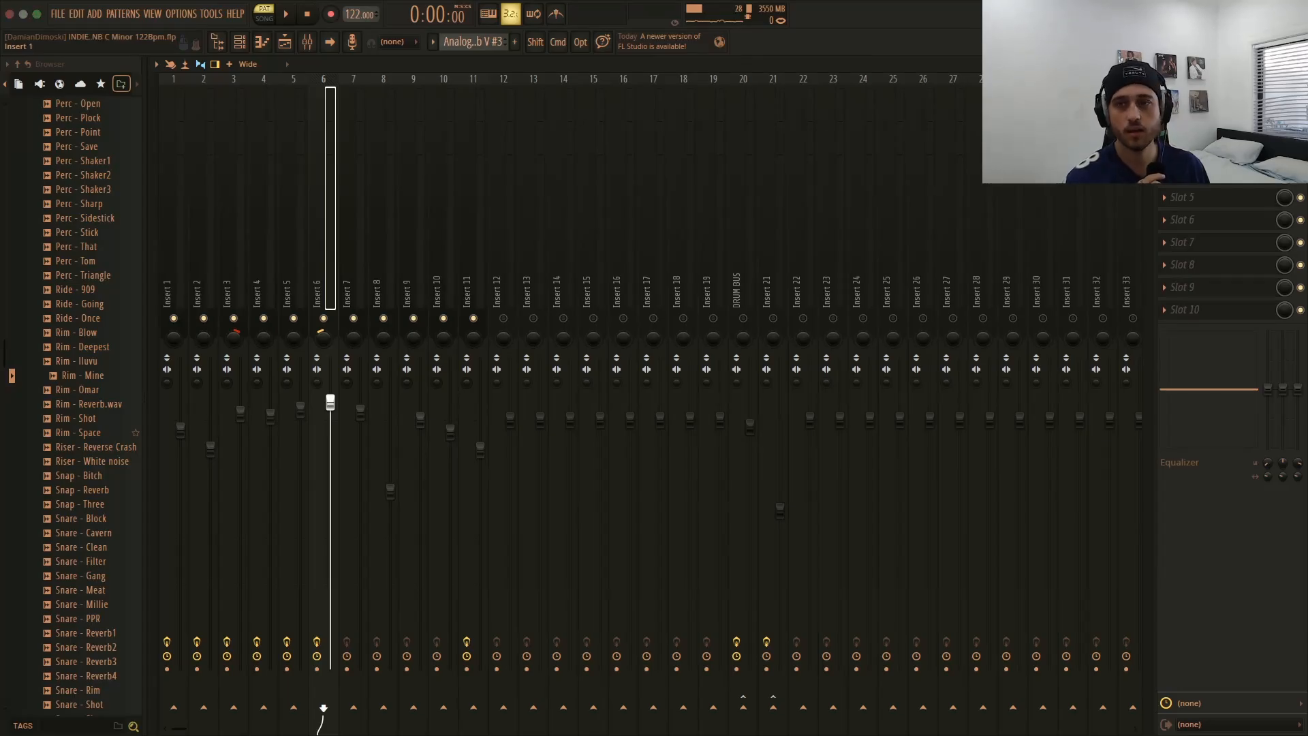
- Inspect the Chorus JUN-6 and ValhallaRoom settings on mixer Insert 6
left_click(1199, 152)
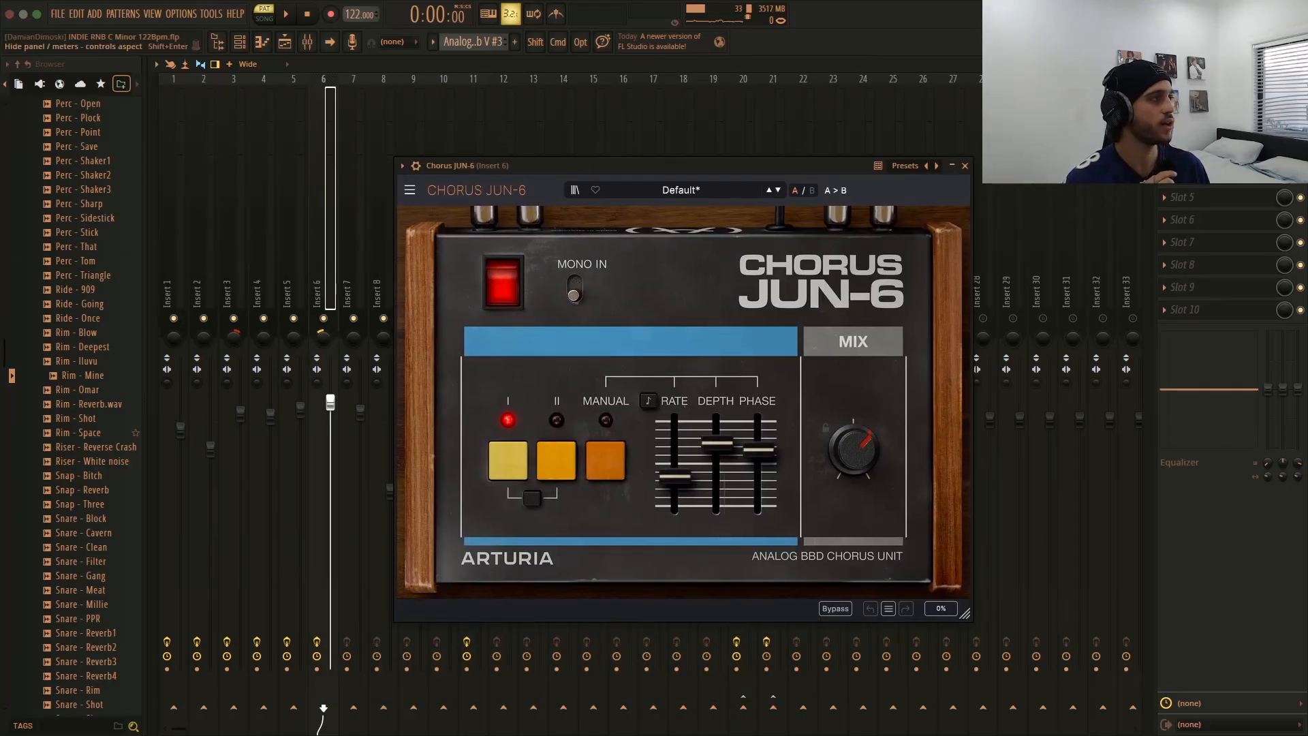
left_click_drag(0, 116, 456, 224)
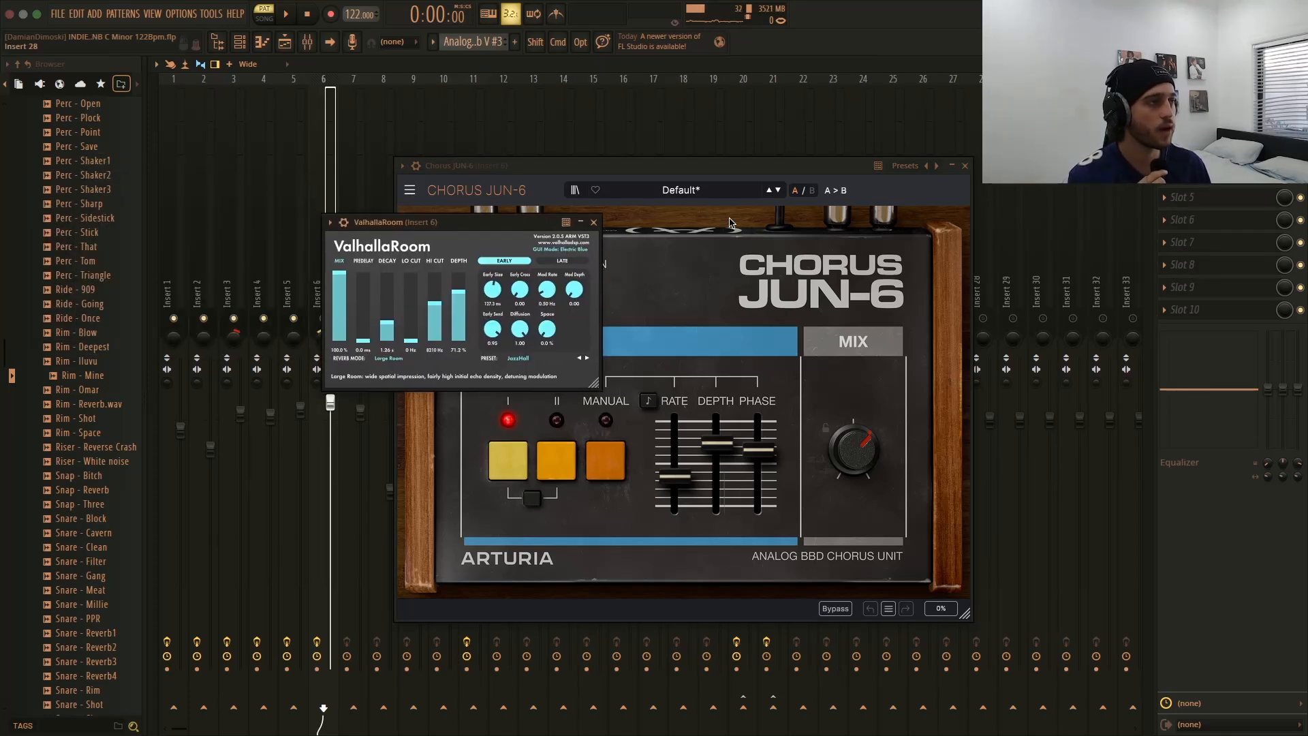
left_click(594, 222)
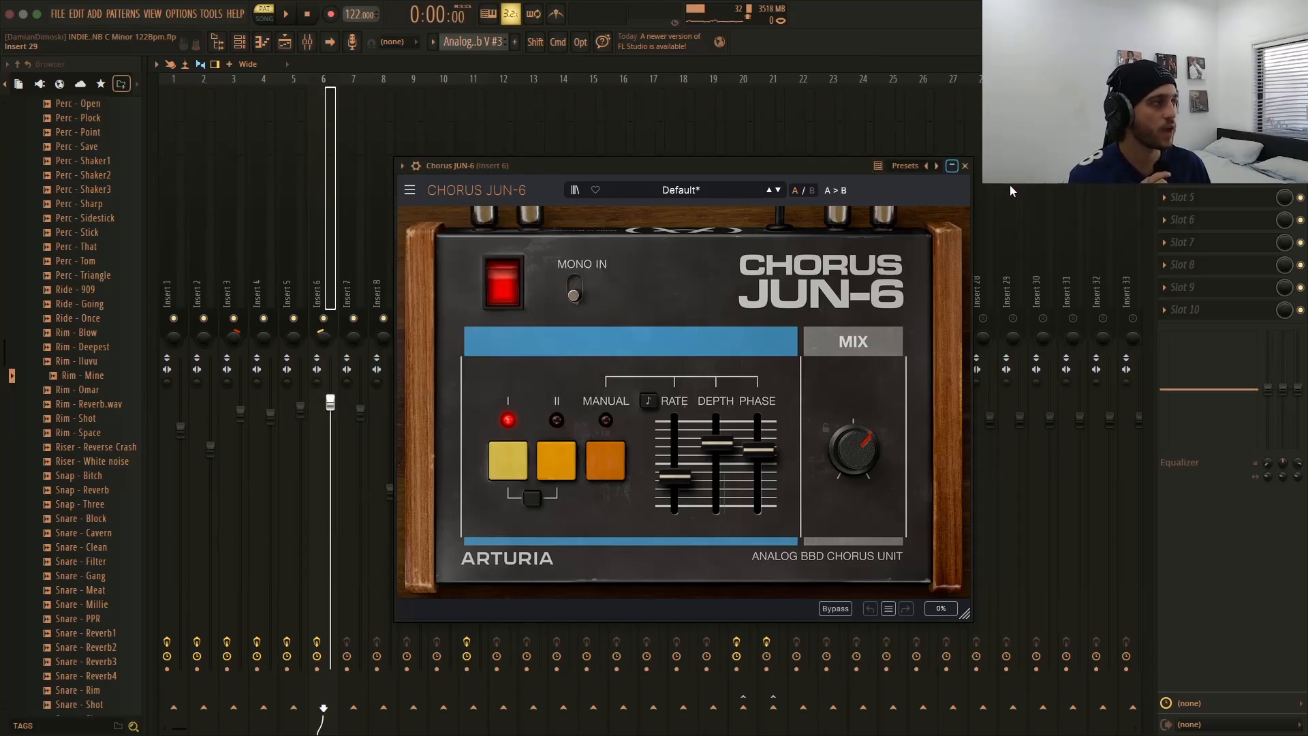
left_click(965, 166)
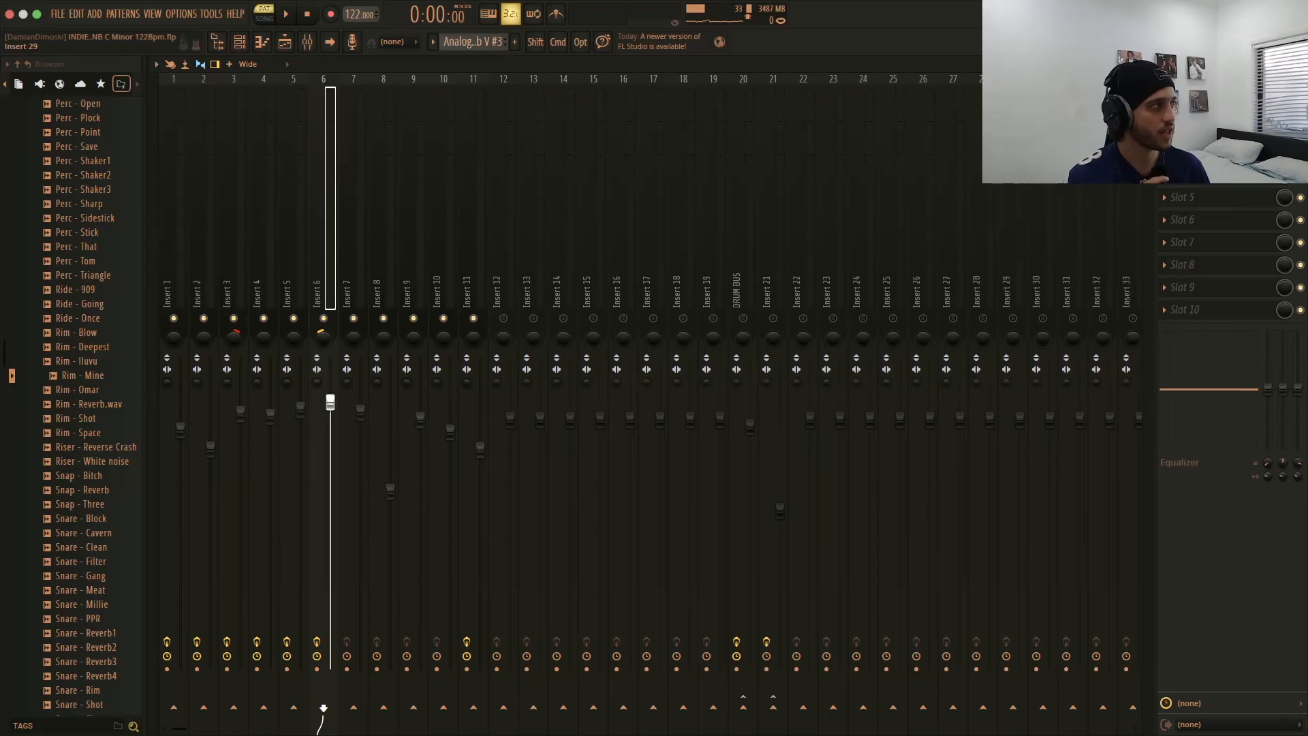
- Play back the Analog Lab V #3 chord pattern in the piano roll
key("F7")
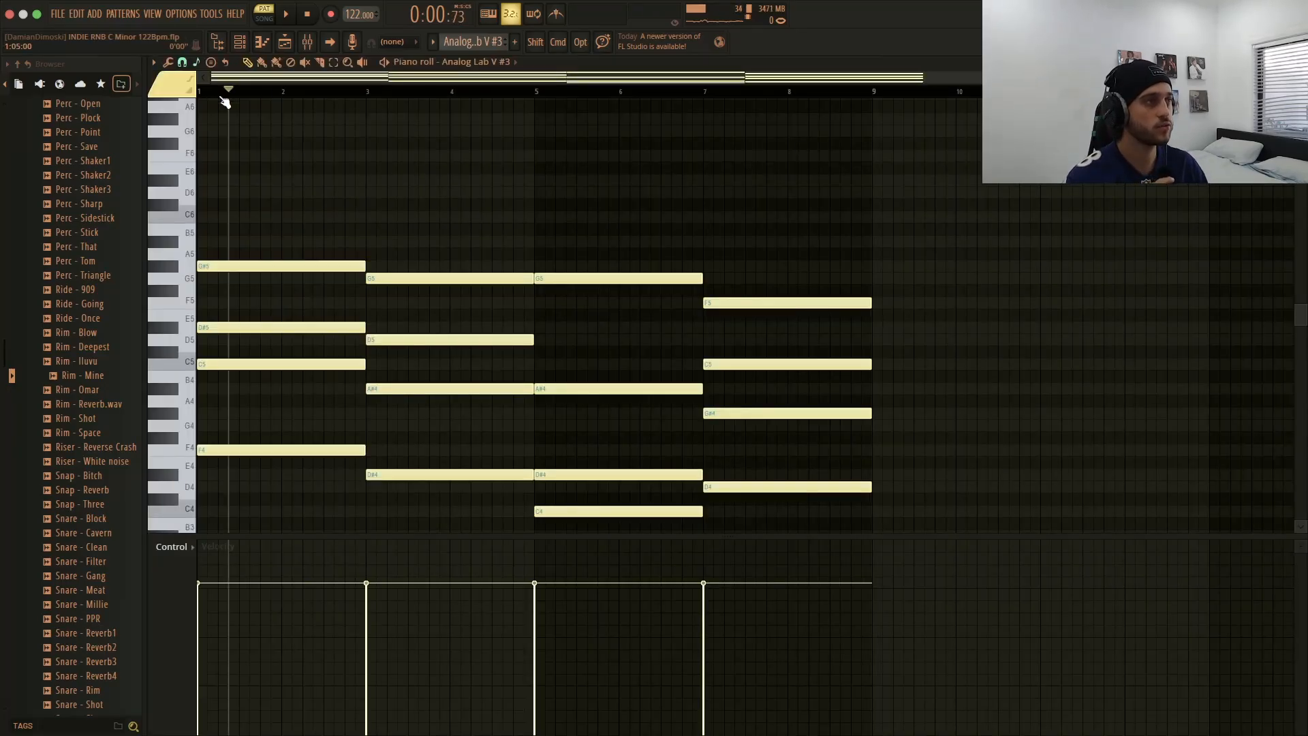
key("space")
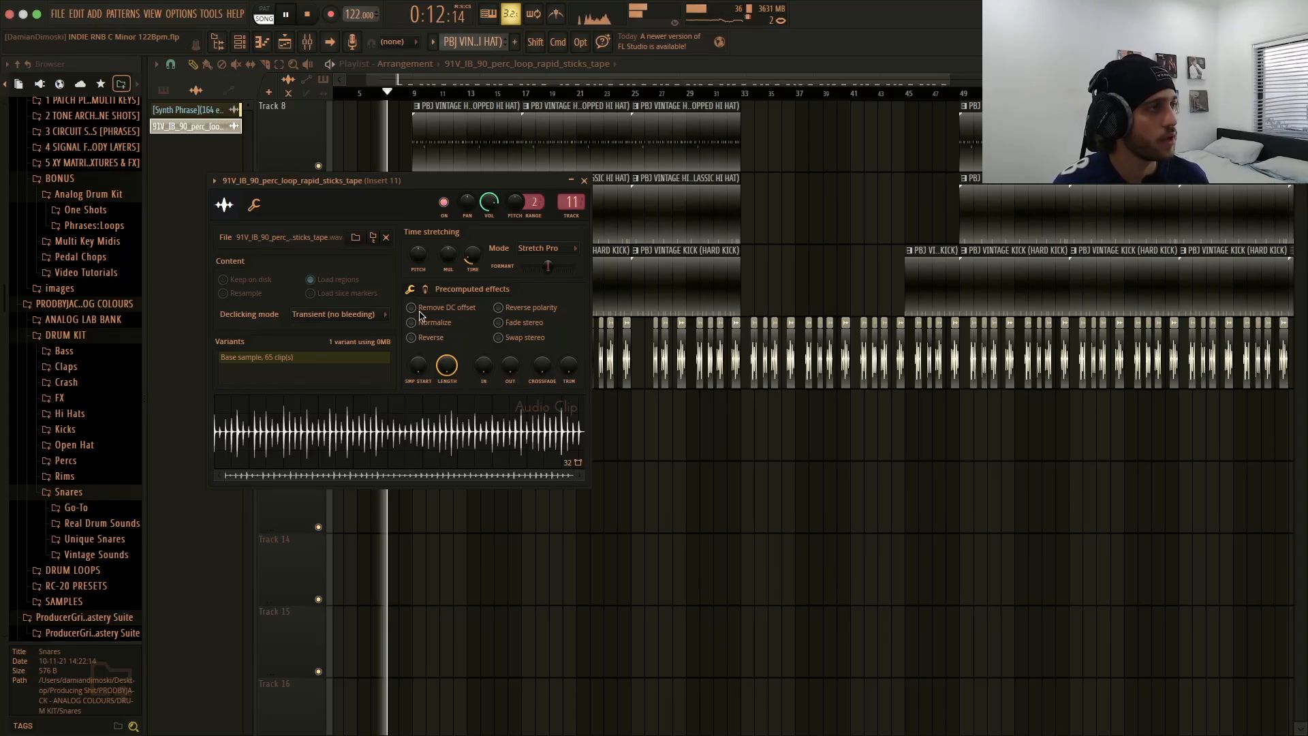
- Inspect the RC-20 Retro Color and Decimort 2 settings on the percussion loop's mixer track, Insert 11
left_click(308, 41)
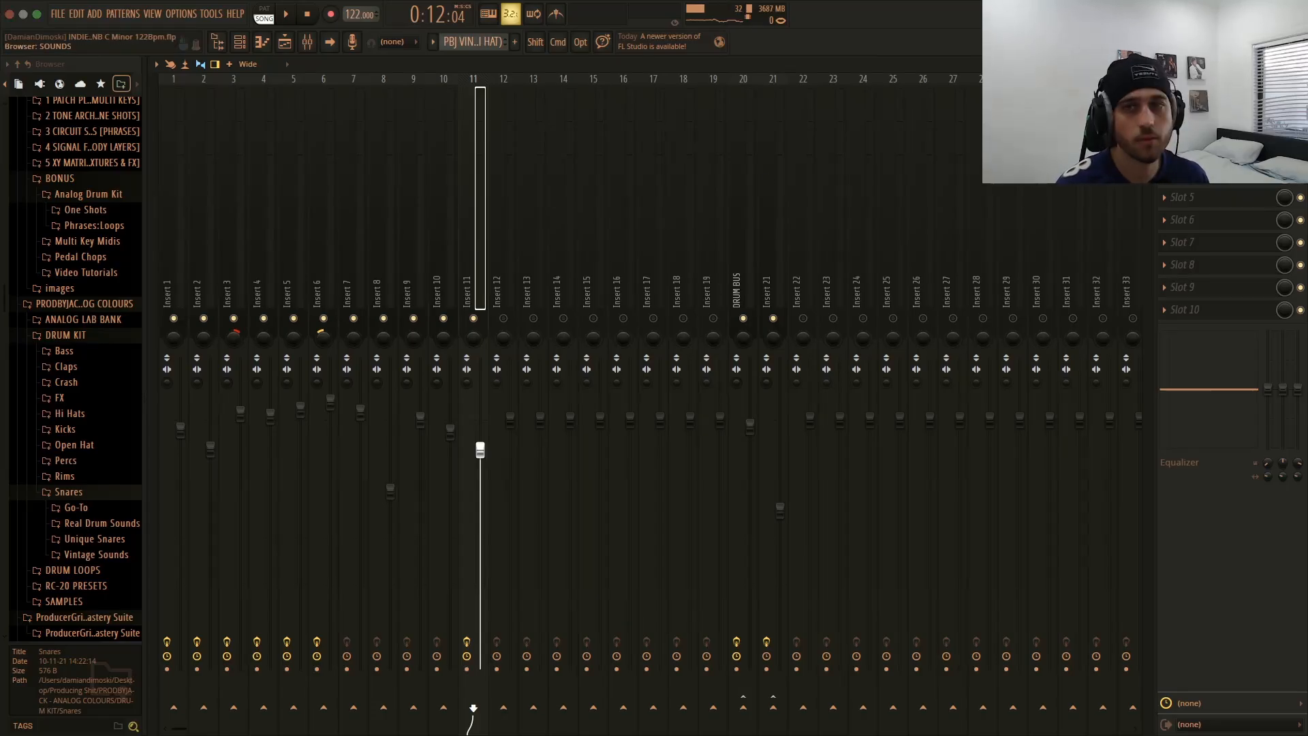
left_click(1206, 107)
left_click_drag(471, 385, 509, 120)
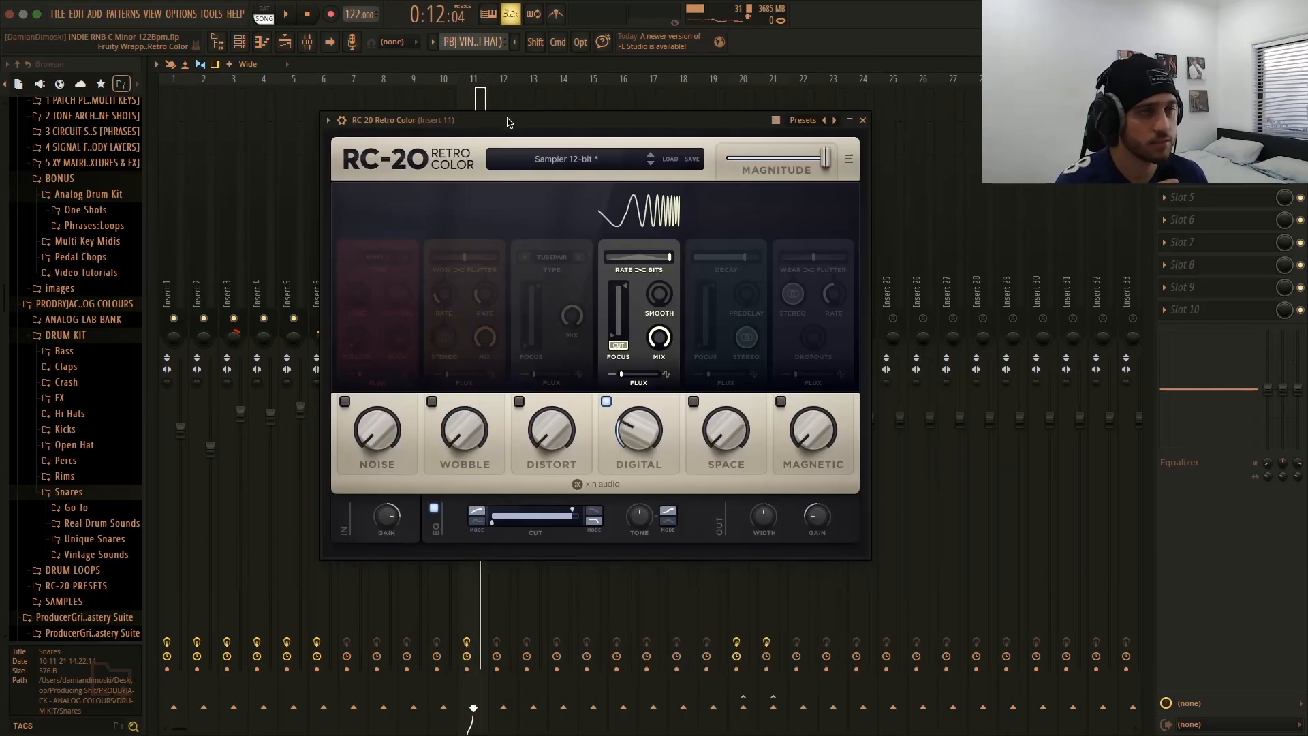
left_click(863, 120)
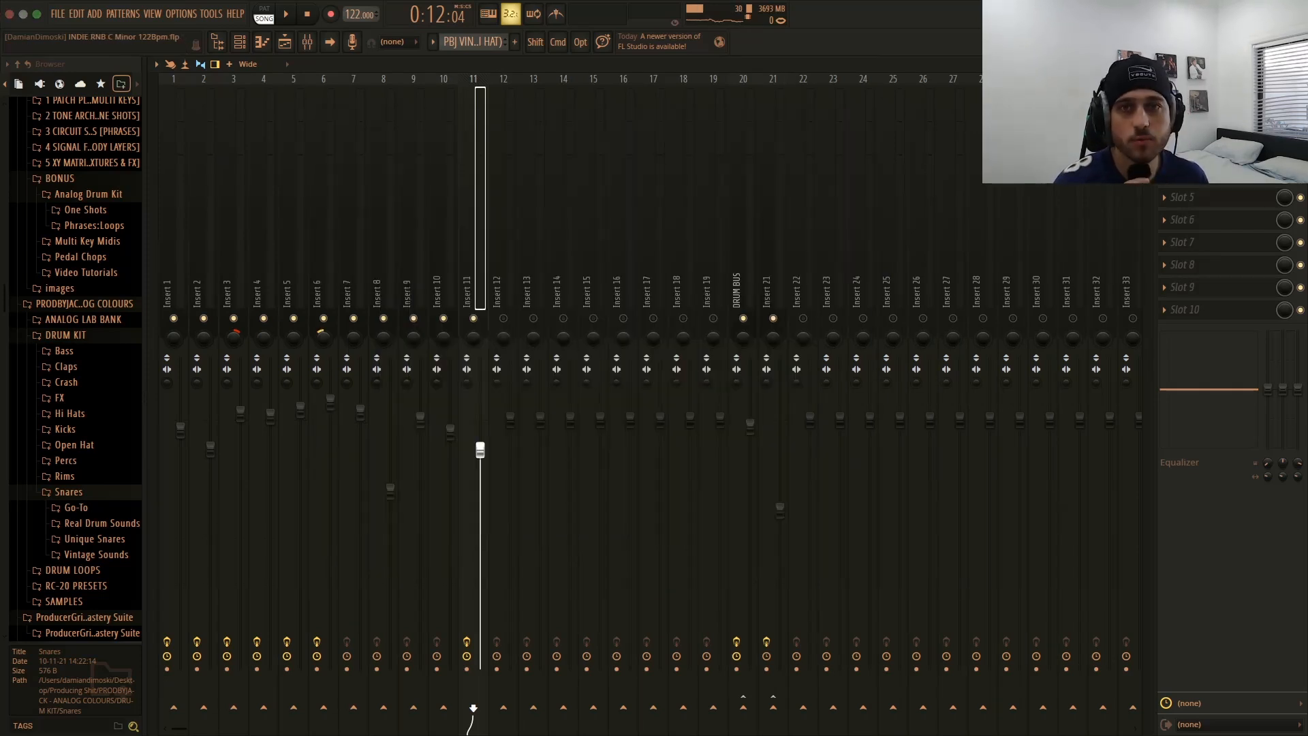
left_click(1206, 129)
left_click_drag(488, 120, 878, 220)
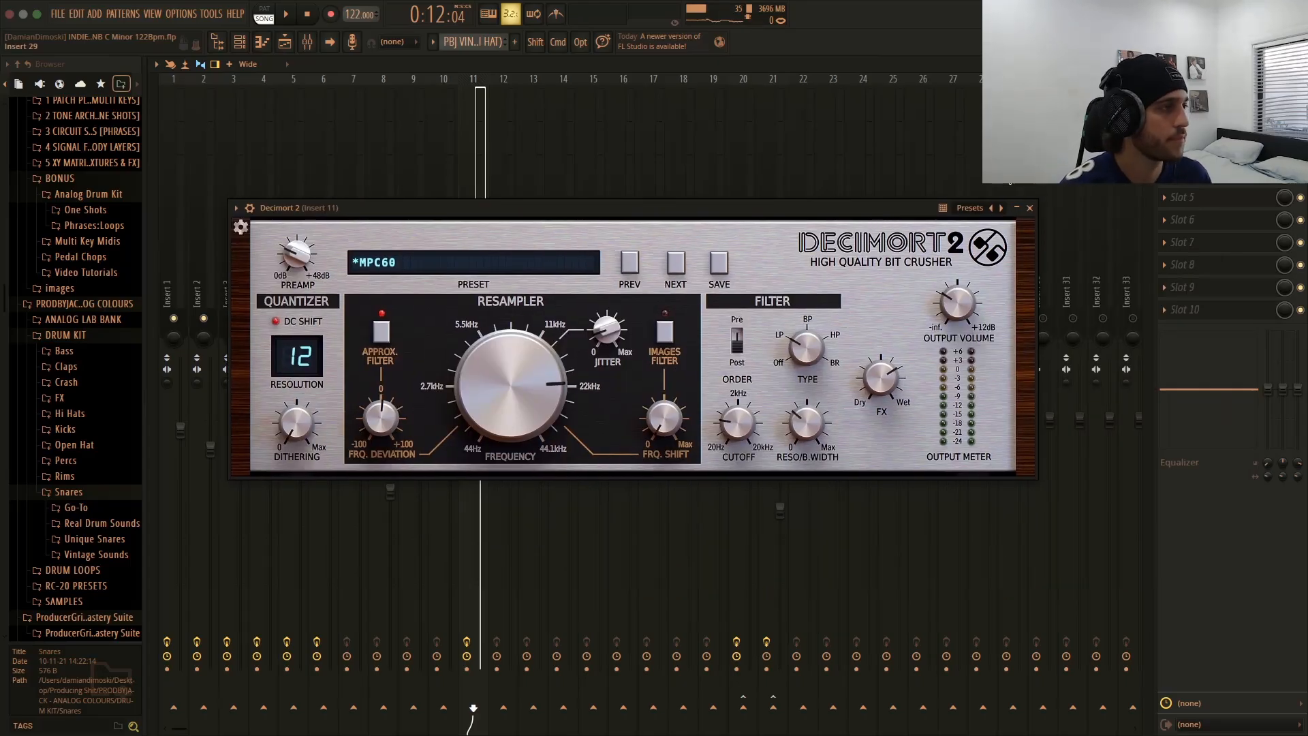
left_click(1030, 208)
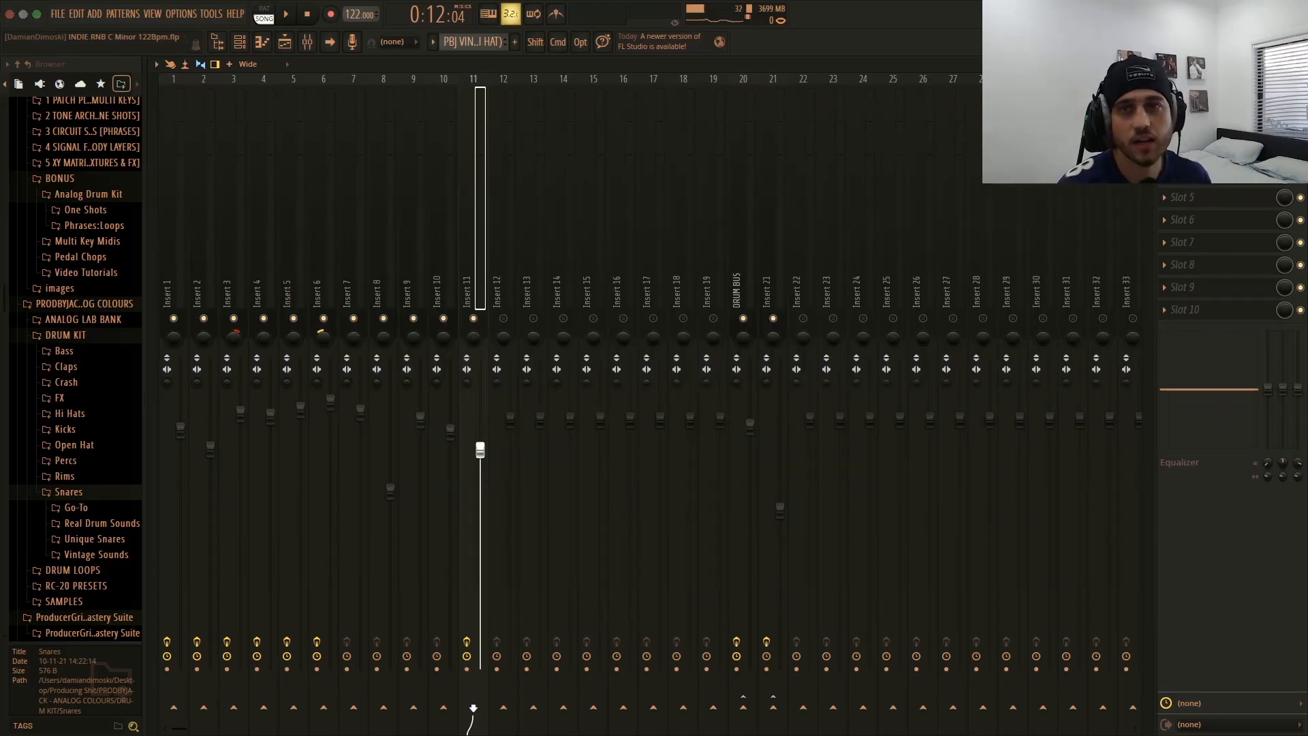
- Inspect the ValhallaRoom reverb settings on mixer Insert 11
left_click(1206, 153)
left_click_drag(987, 25, 805, 140)
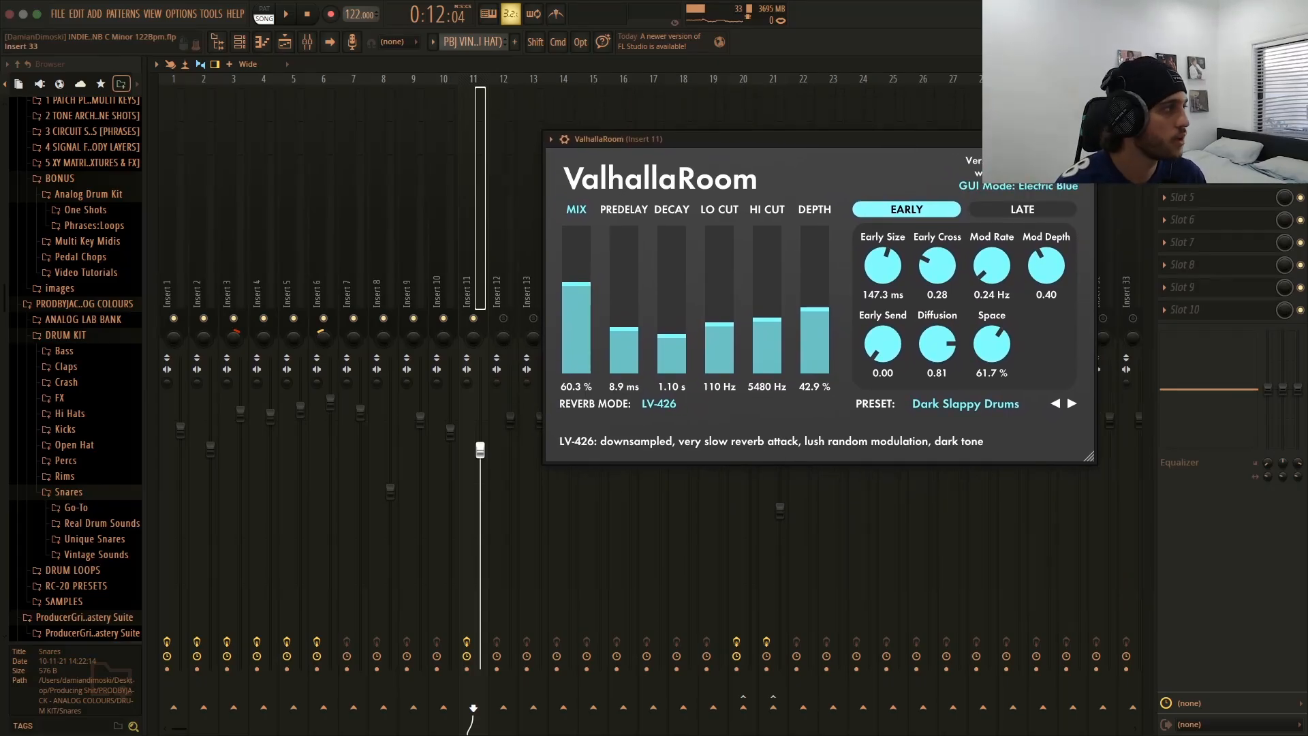
left_click(1089, 138)
- Review the Collector synth phrase audio clip's settings from Track 6 of the playlist
key("F9")
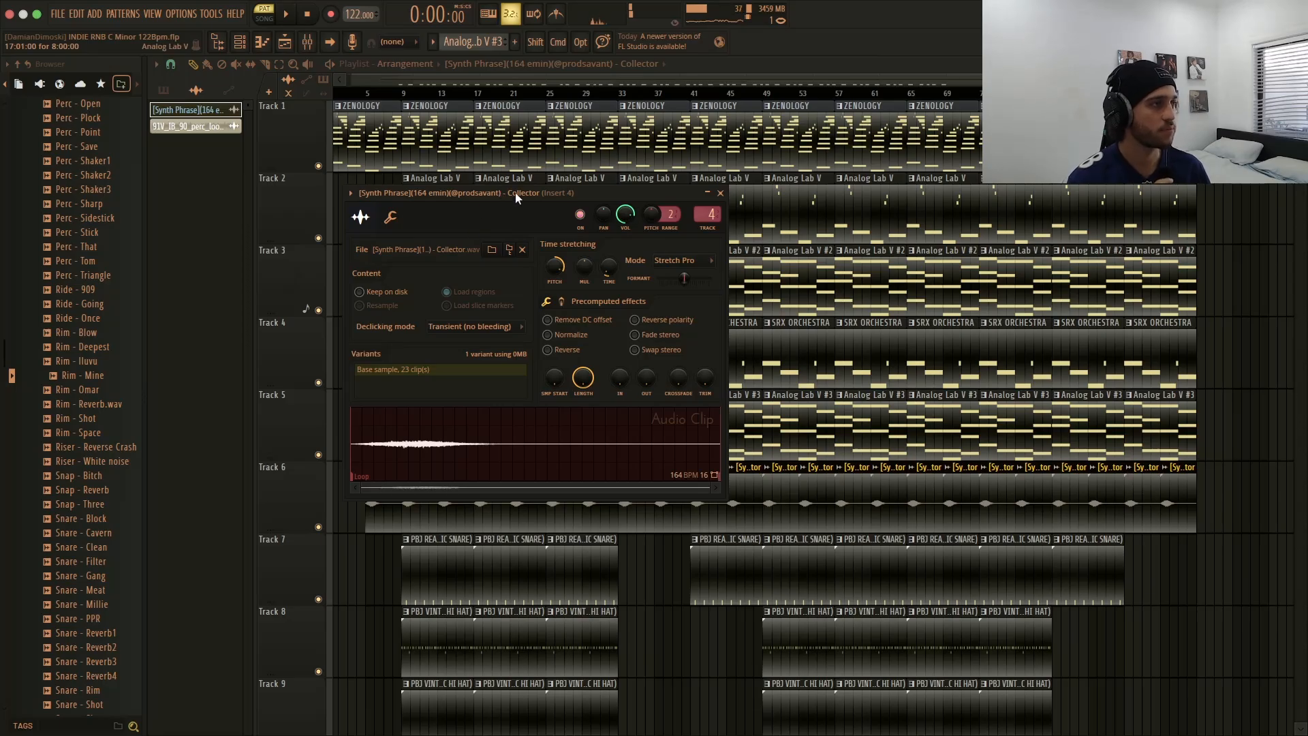
left_click(721, 194)
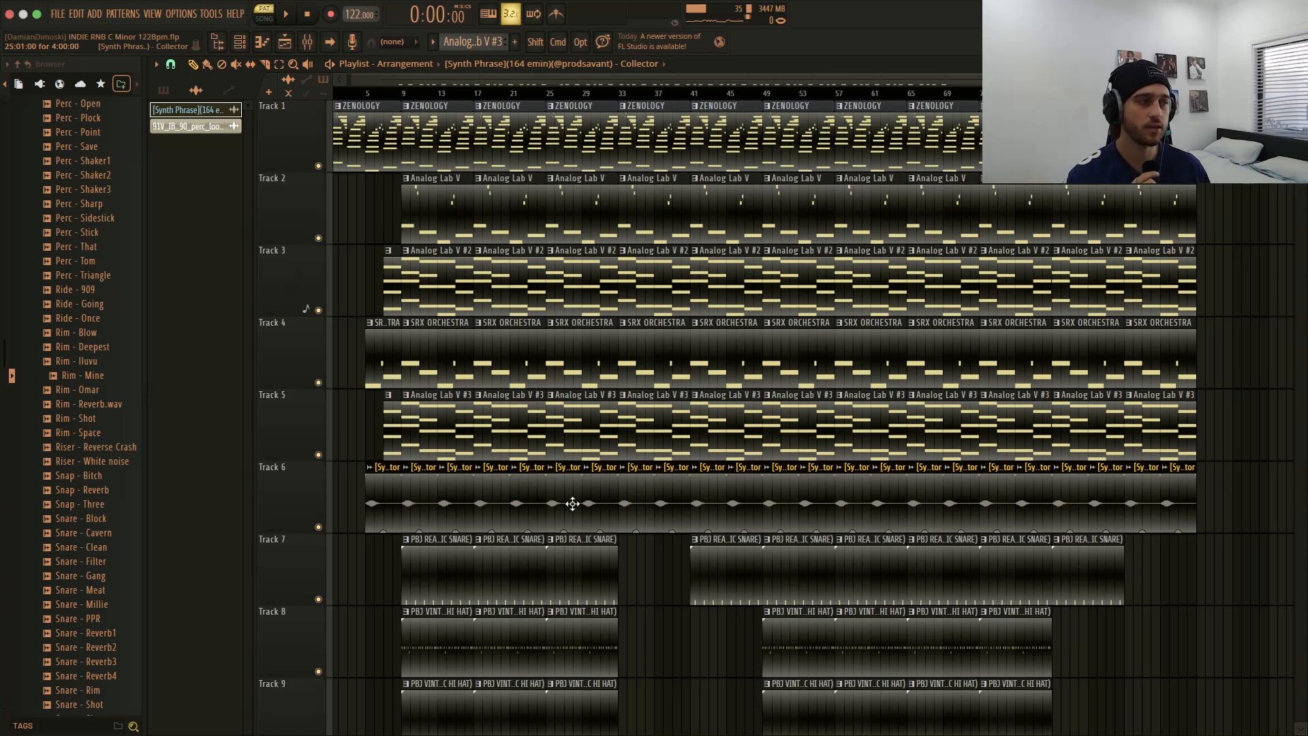
- Check the Collector synth phrase clip's sample settings and the Fruity Parametric EQ 2 curve on its mixer track, Insert 4
double_click(496, 513)
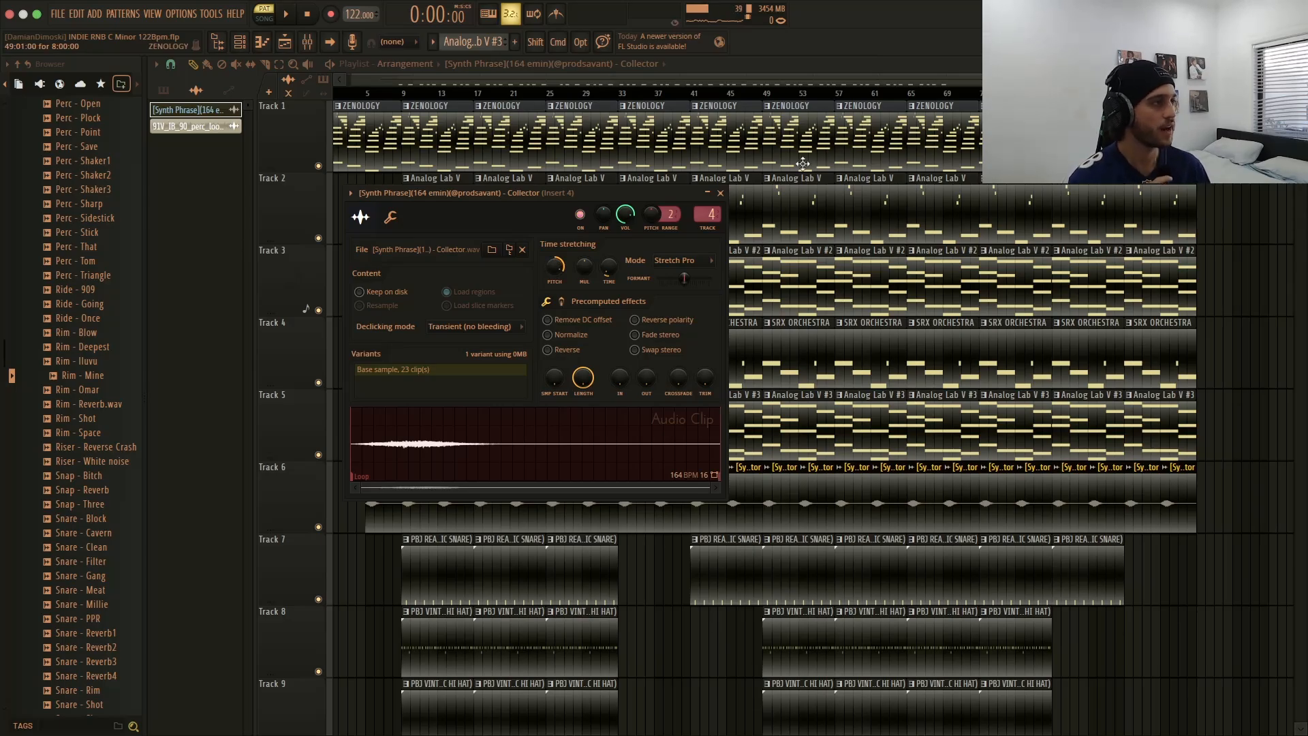
left_click(720, 192)
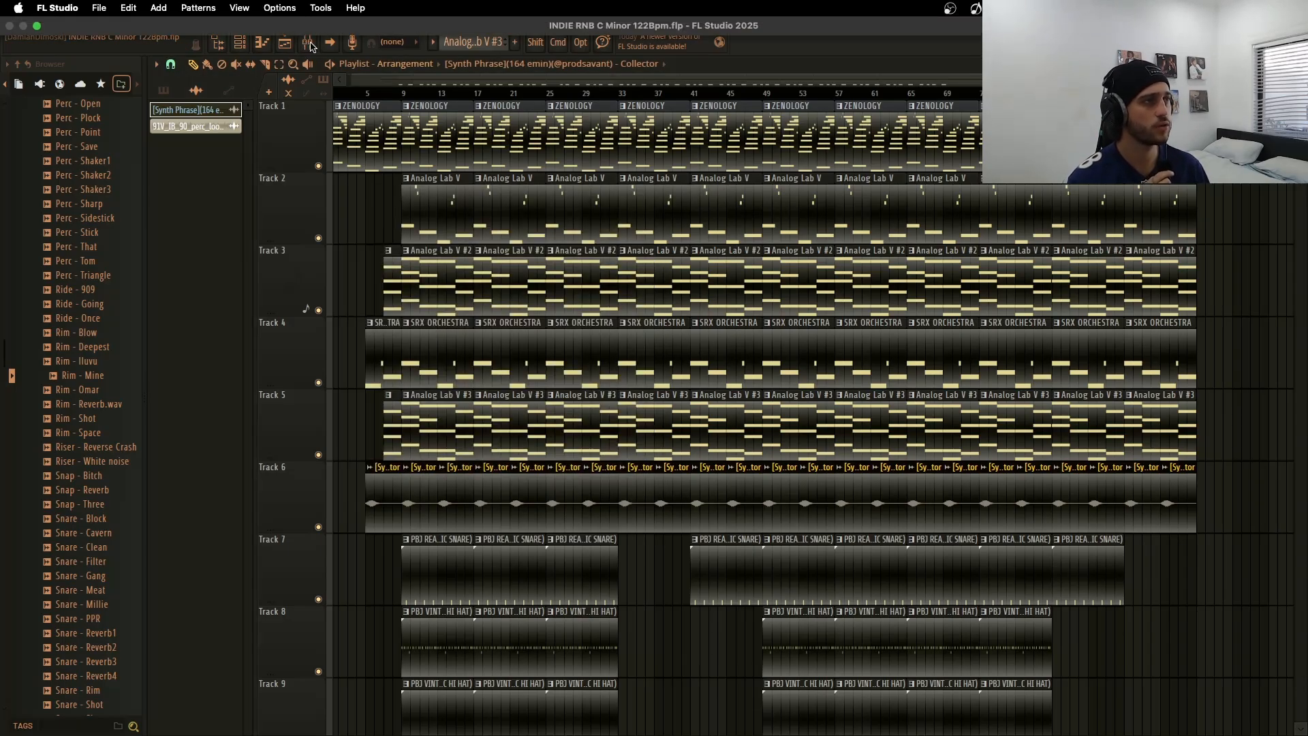
left_click(307, 43)
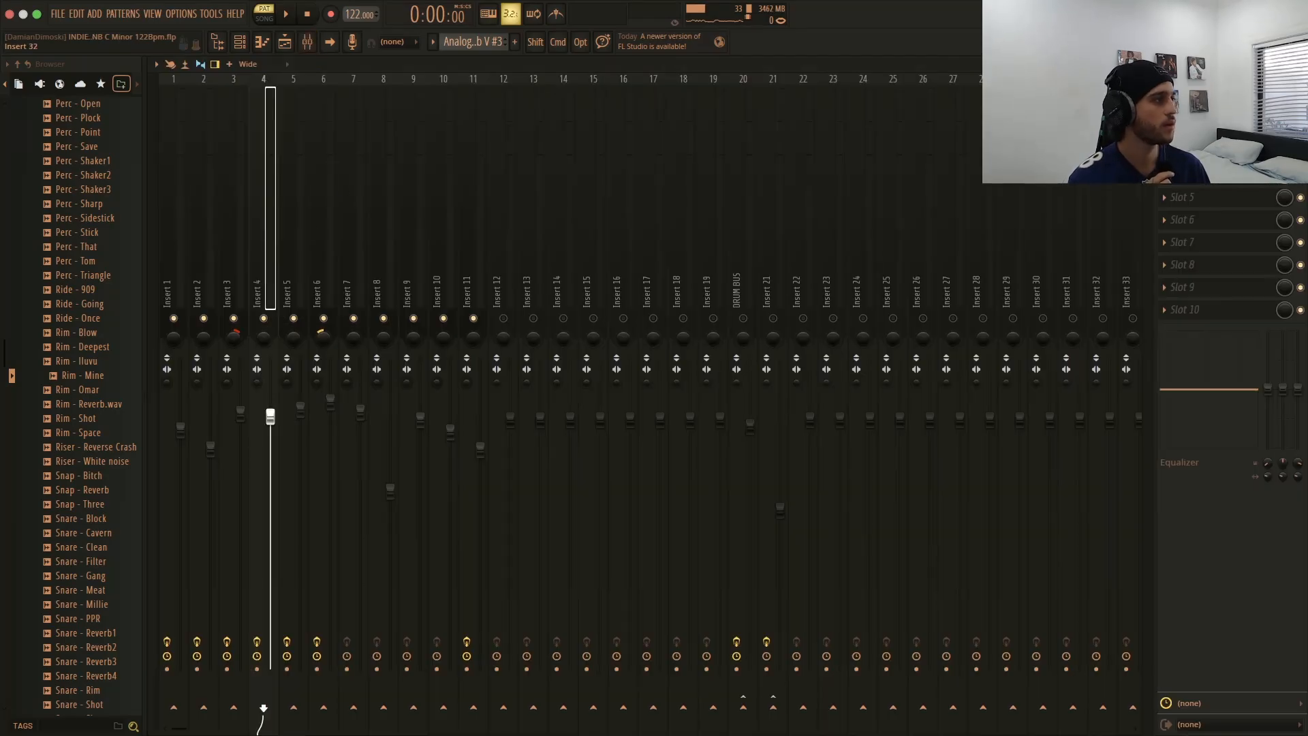
left_click(1206, 107)
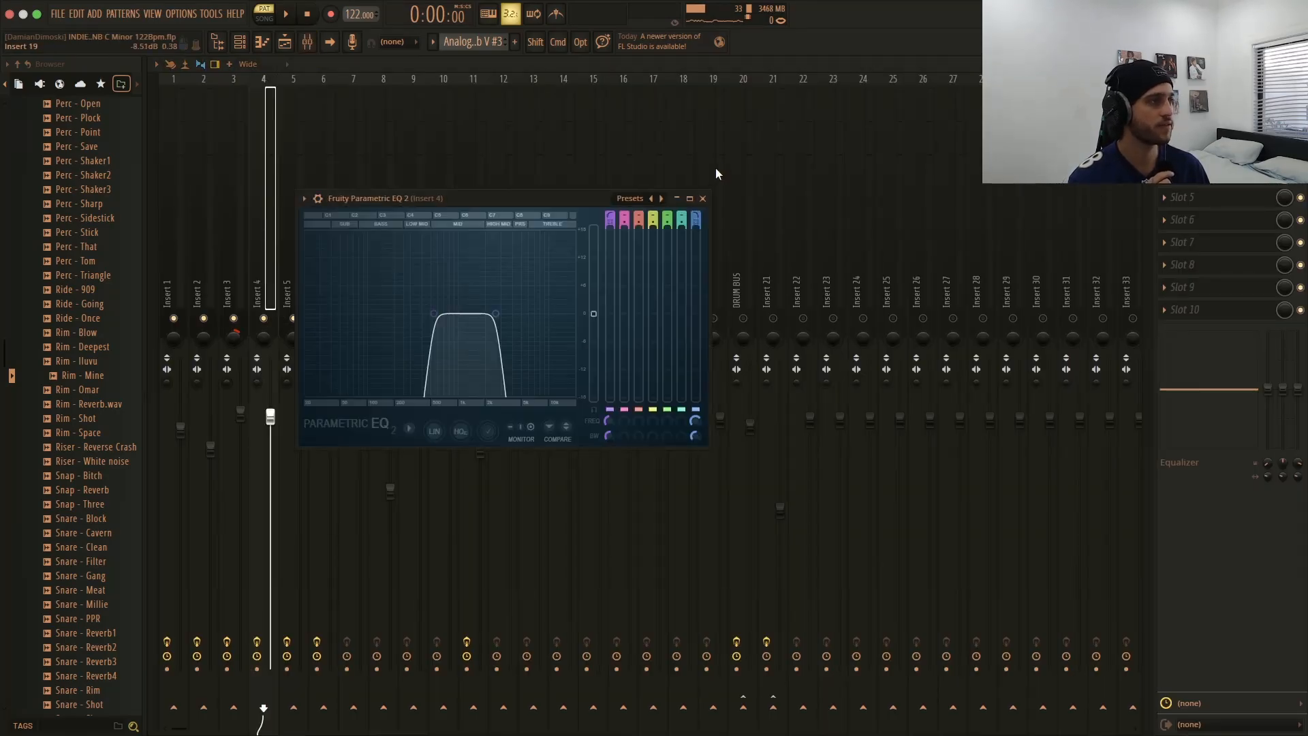
left_click(702, 198)
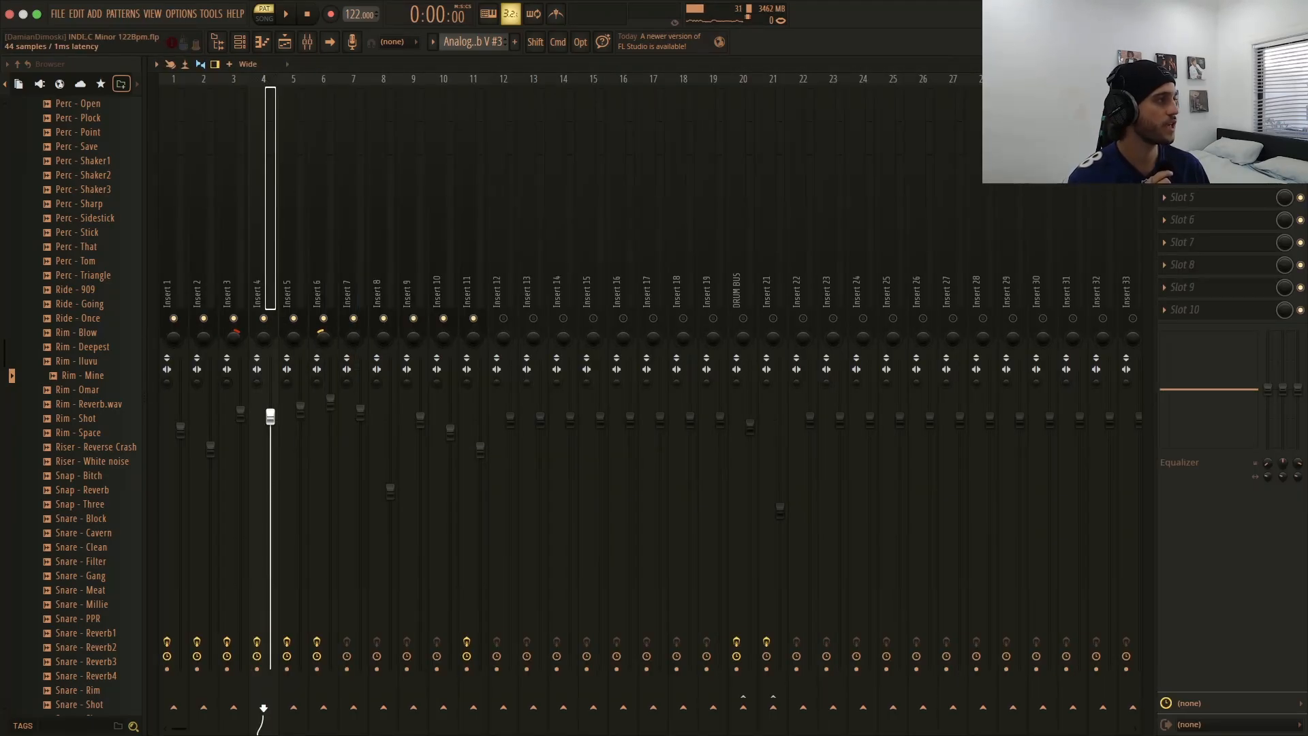
- Inspect the Delay TAPE-201 and ValhallaFutureVerb settings on mixer Insert 4
left_click(1207, 130)
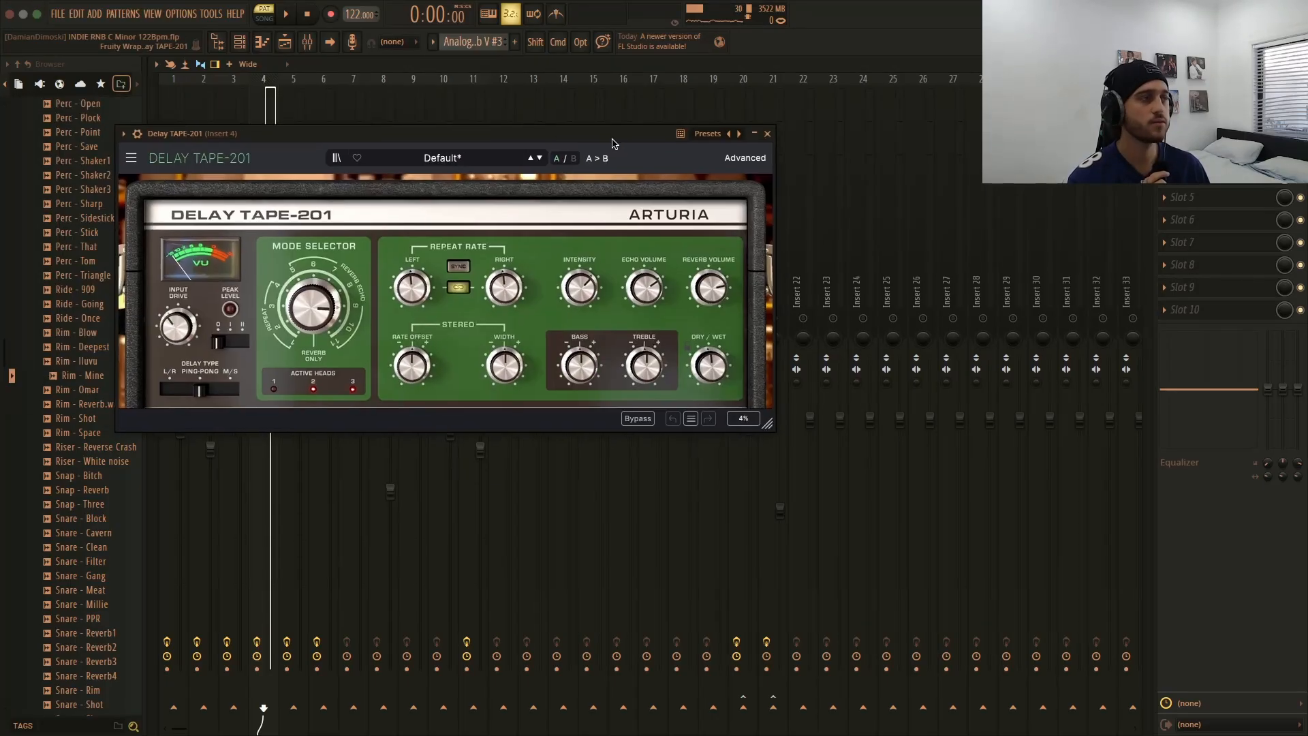
left_click_drag(612, 140, 655, 129)
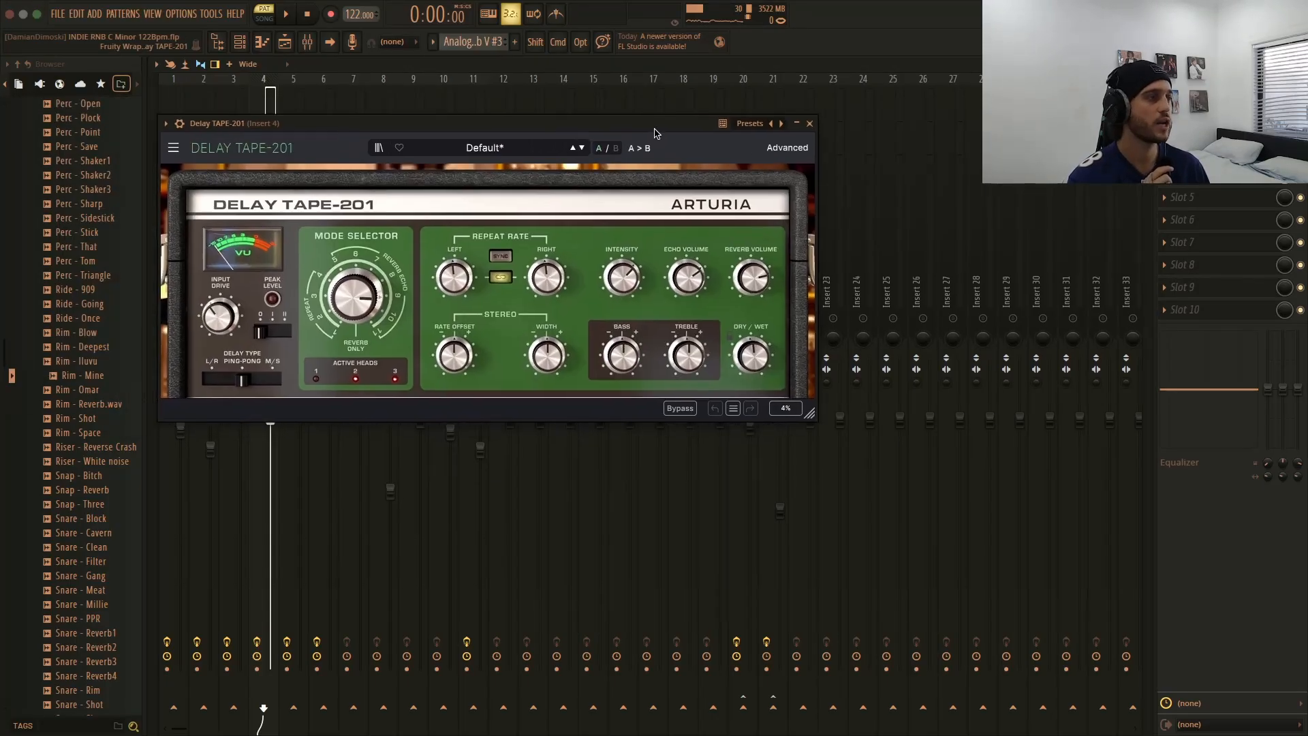
left_click(809, 124)
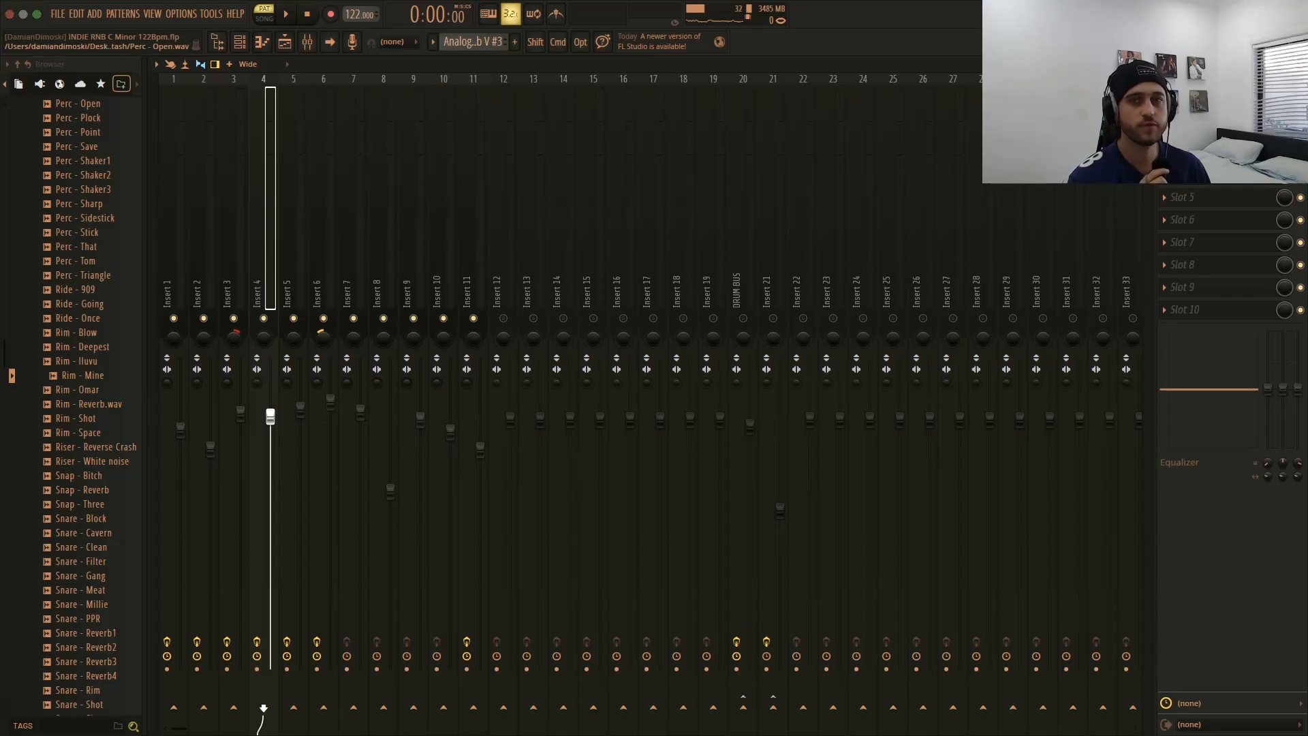
left_click(1207, 152)
left_click_drag(1300, 187, 831, 163)
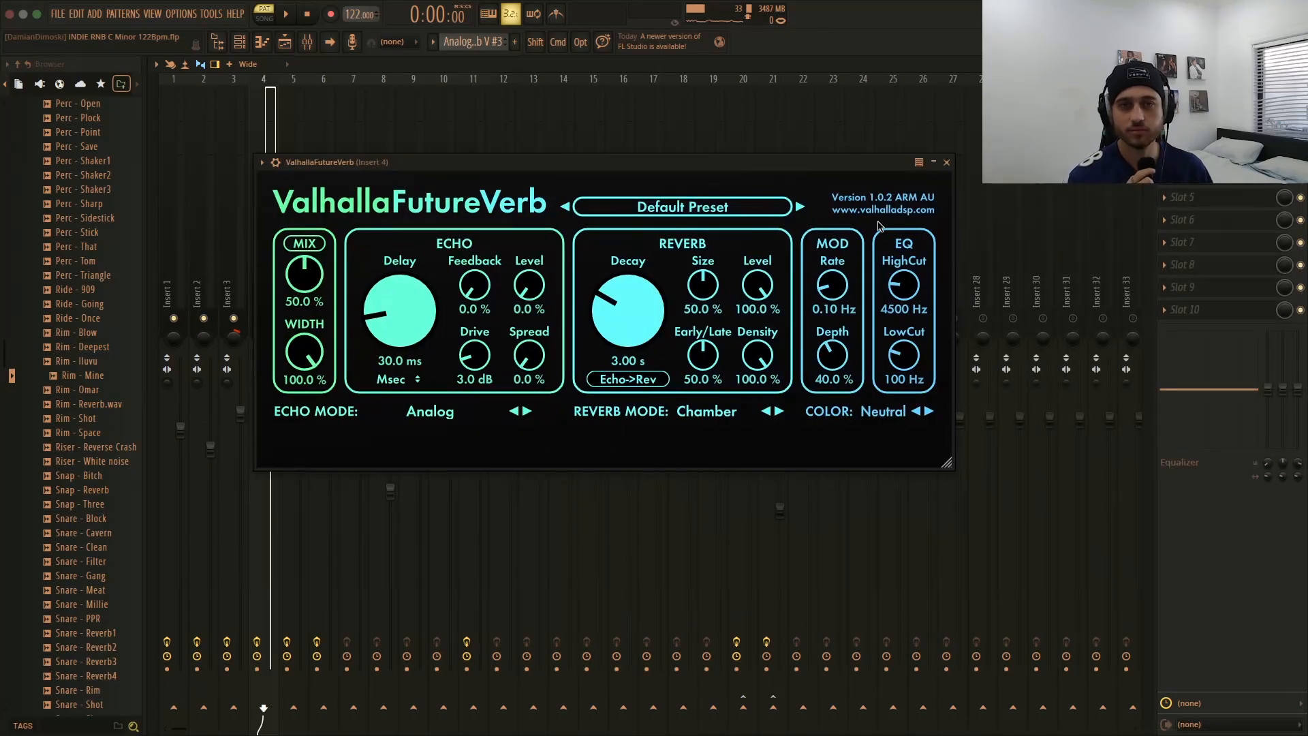
left_click(947, 162)
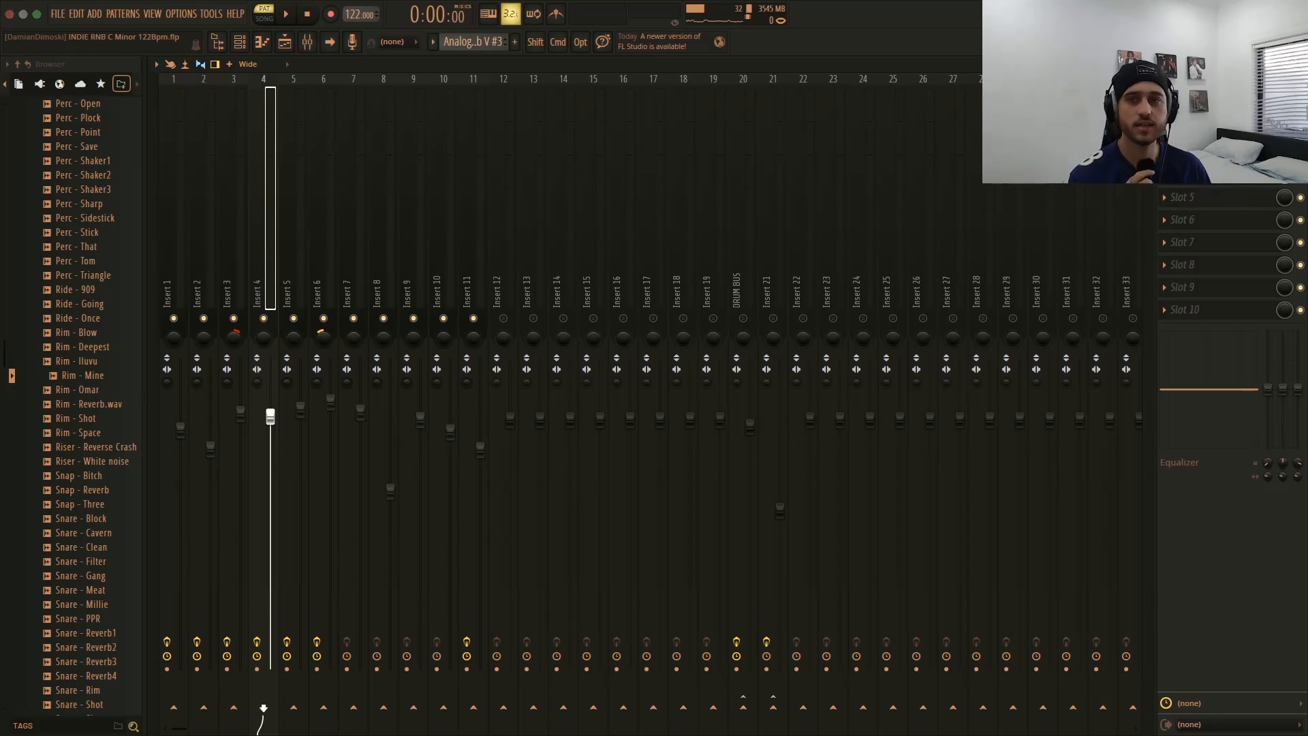
- Inspect the ShaperBox 3 Width settings on mixer Insert 4 and return to the playlist
left_click(1206, 174)
left_click_drag(721, 139, 977, 142)
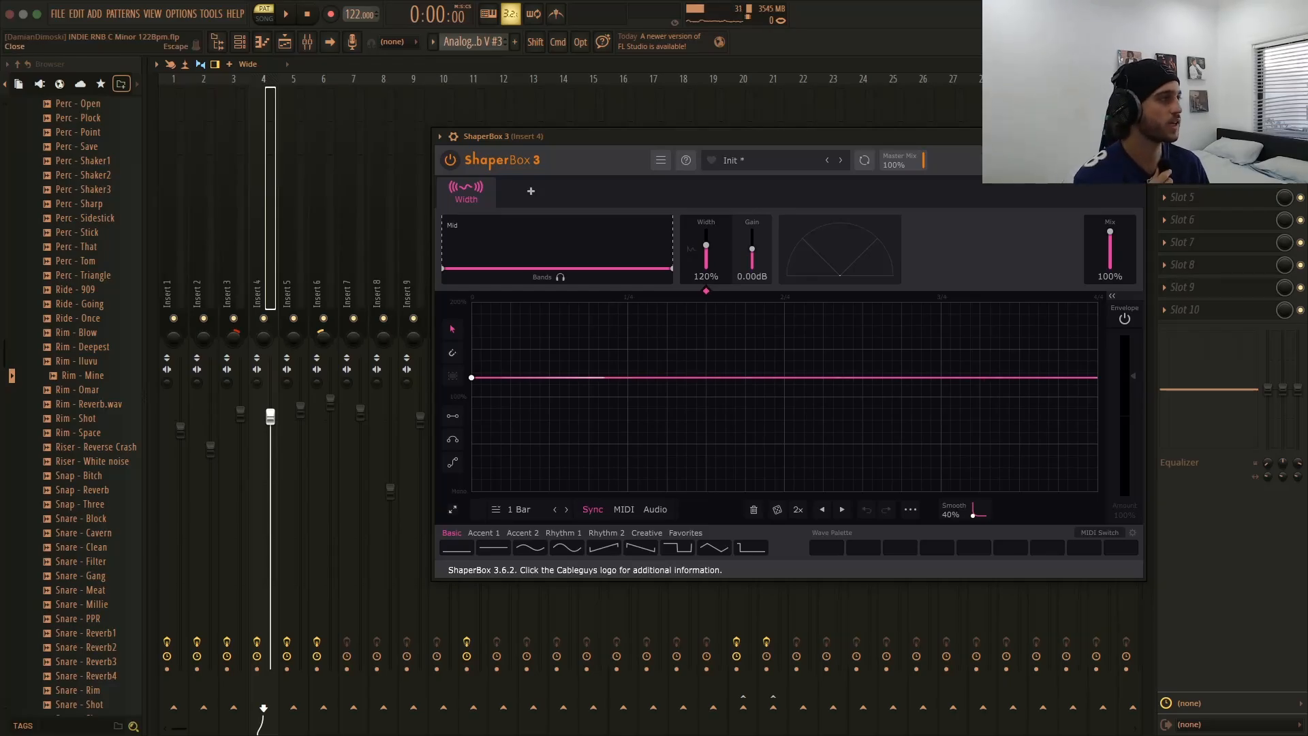
left_click(1136, 136)
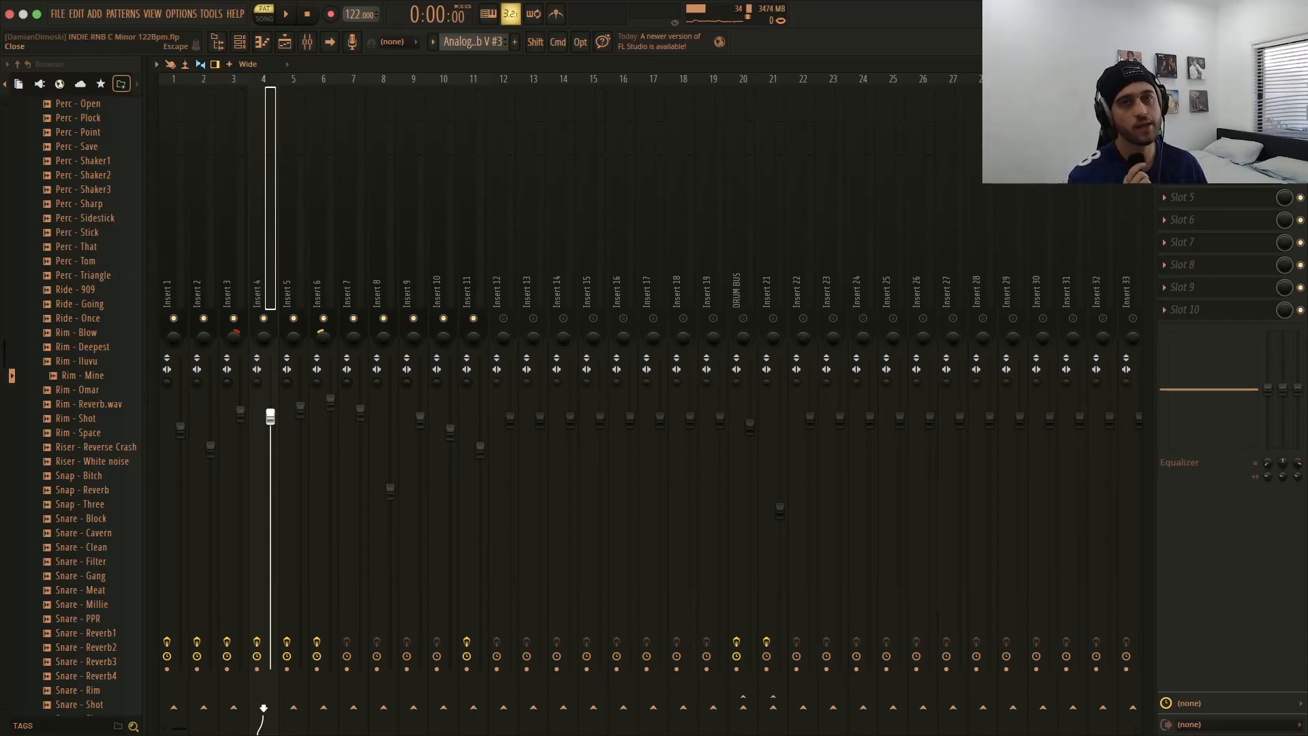
left_click(1300, 64)
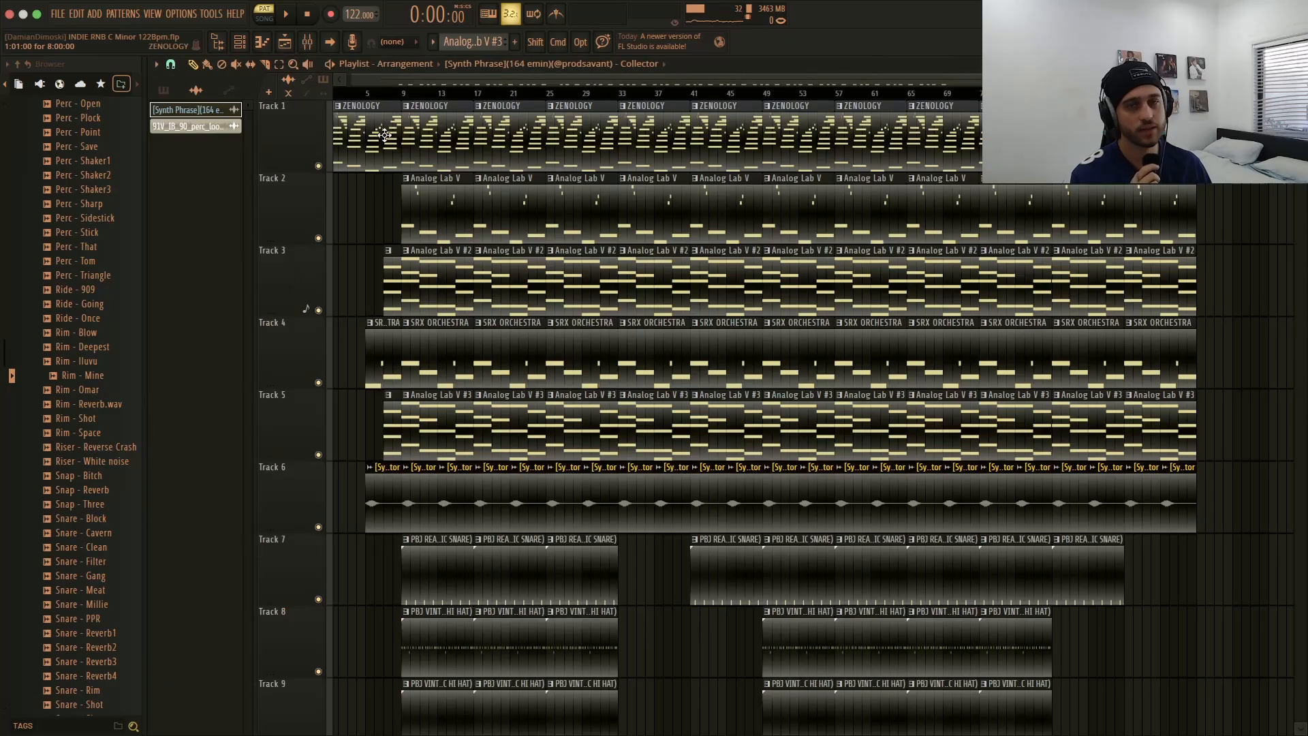
- Examine the PBJ REAL SNARES (CLASSIC SNARE) notes in the piano roll
left_click_drag(378, 490, 380, 490)
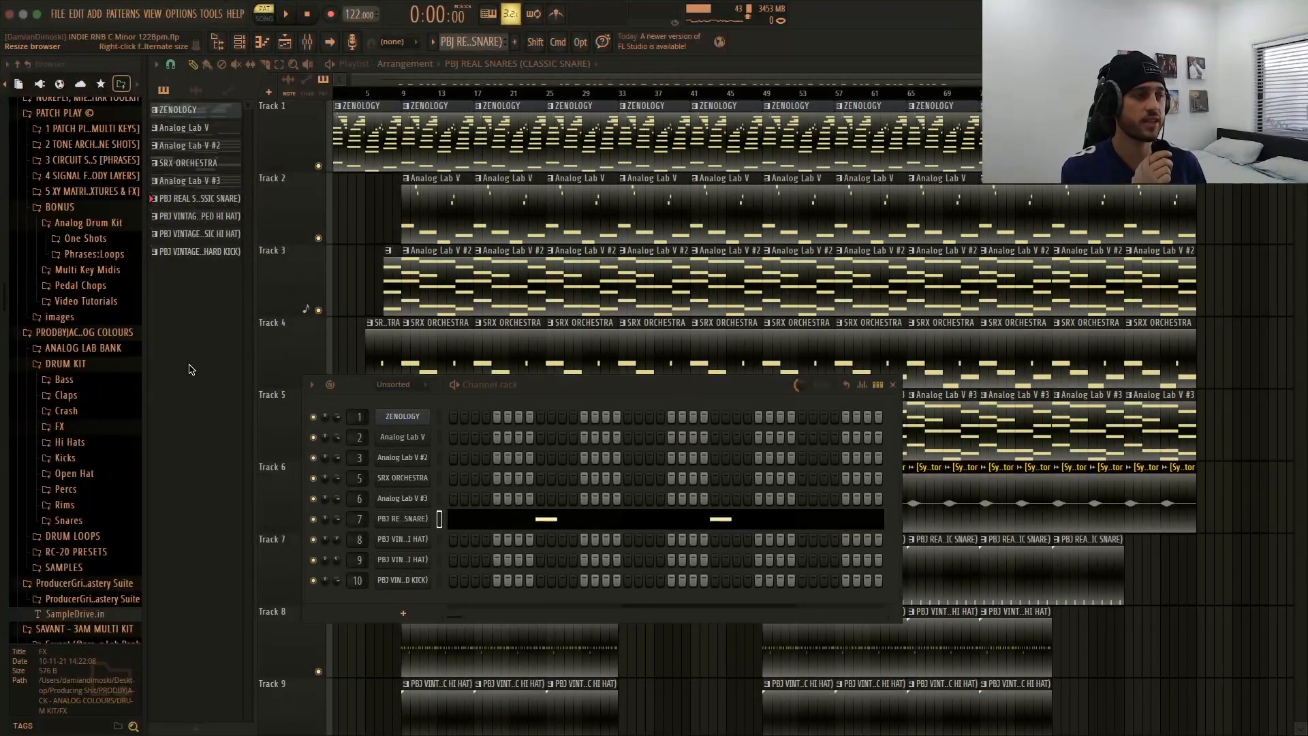
right_click(400, 528)
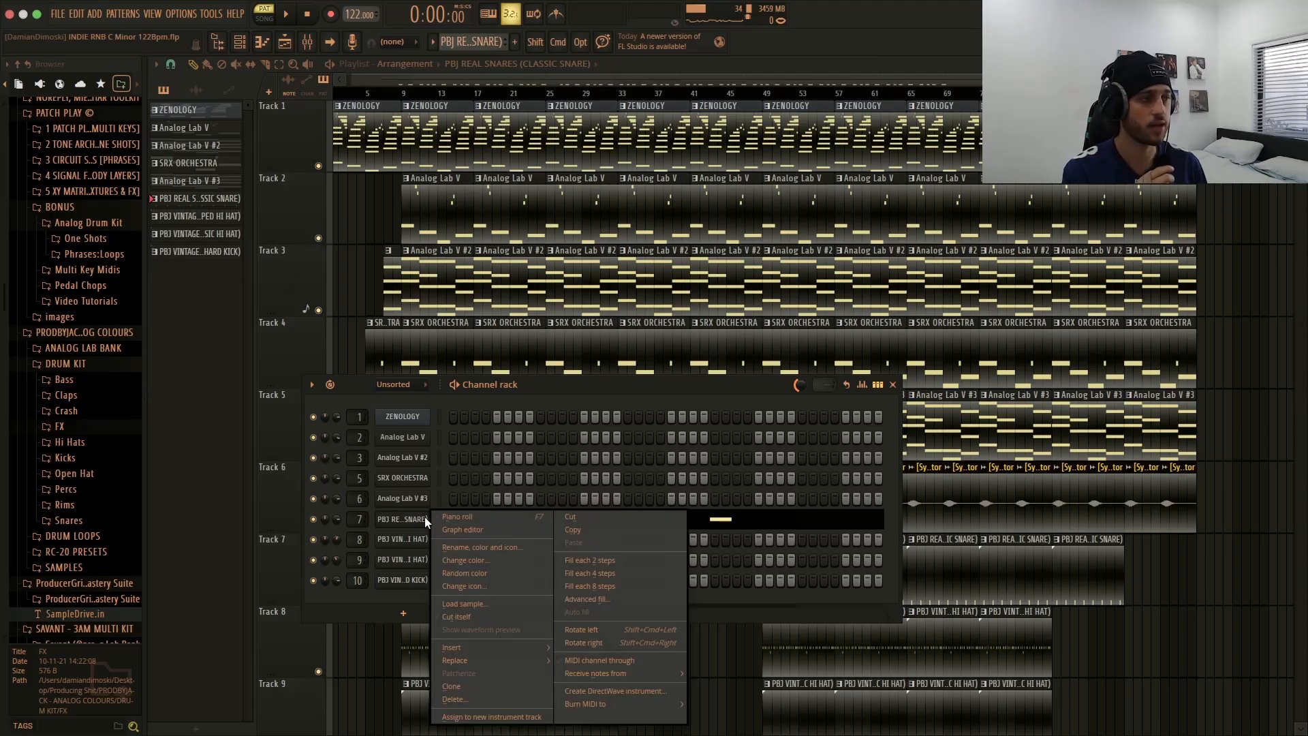
left_click(433, 517)
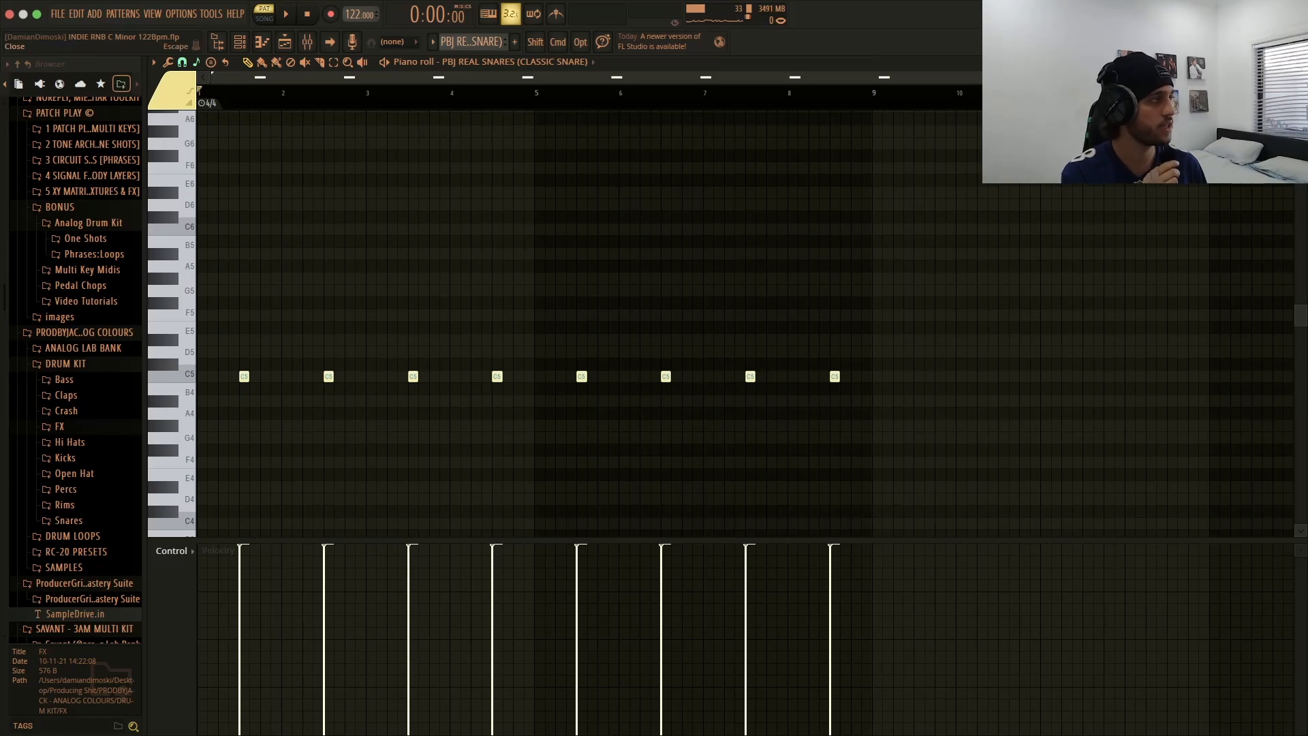
left_click(1299, 62)
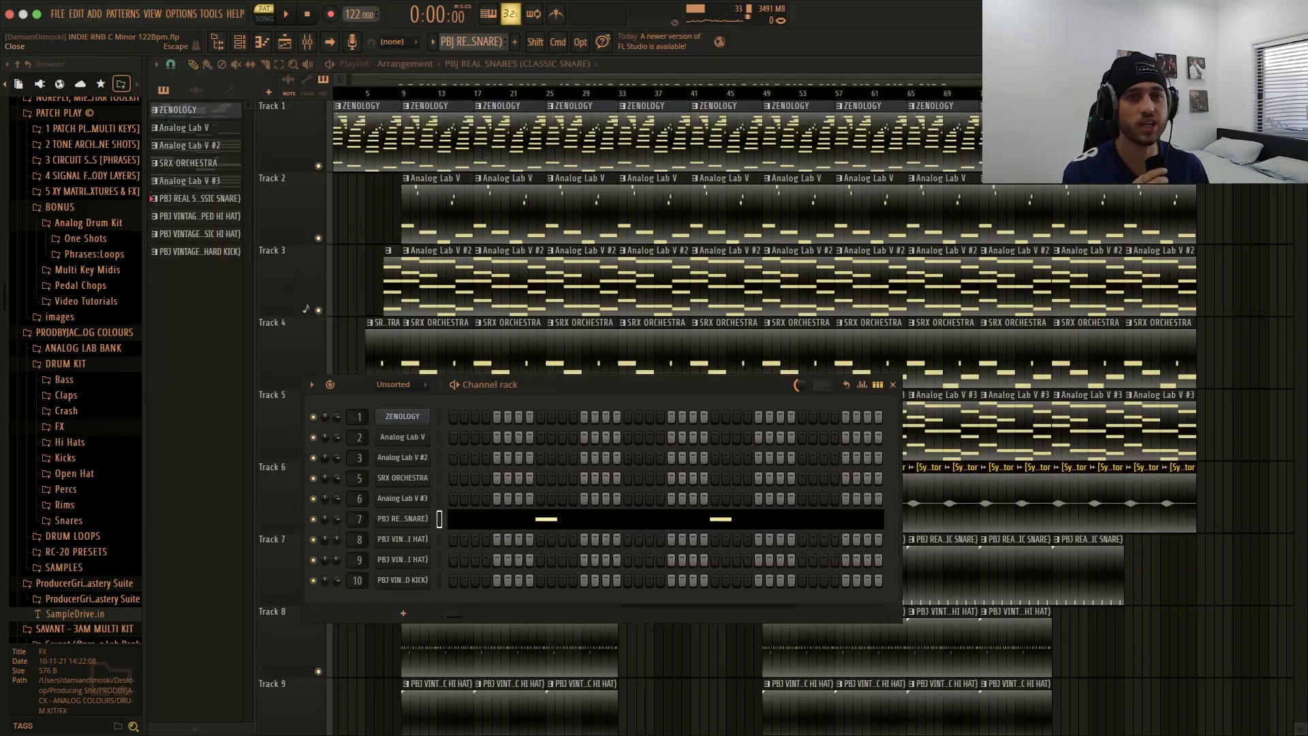
- Review the classic snare's sampler settings and expand the Snares folder of the DRUM KIT in the browser
left_click(402, 518)
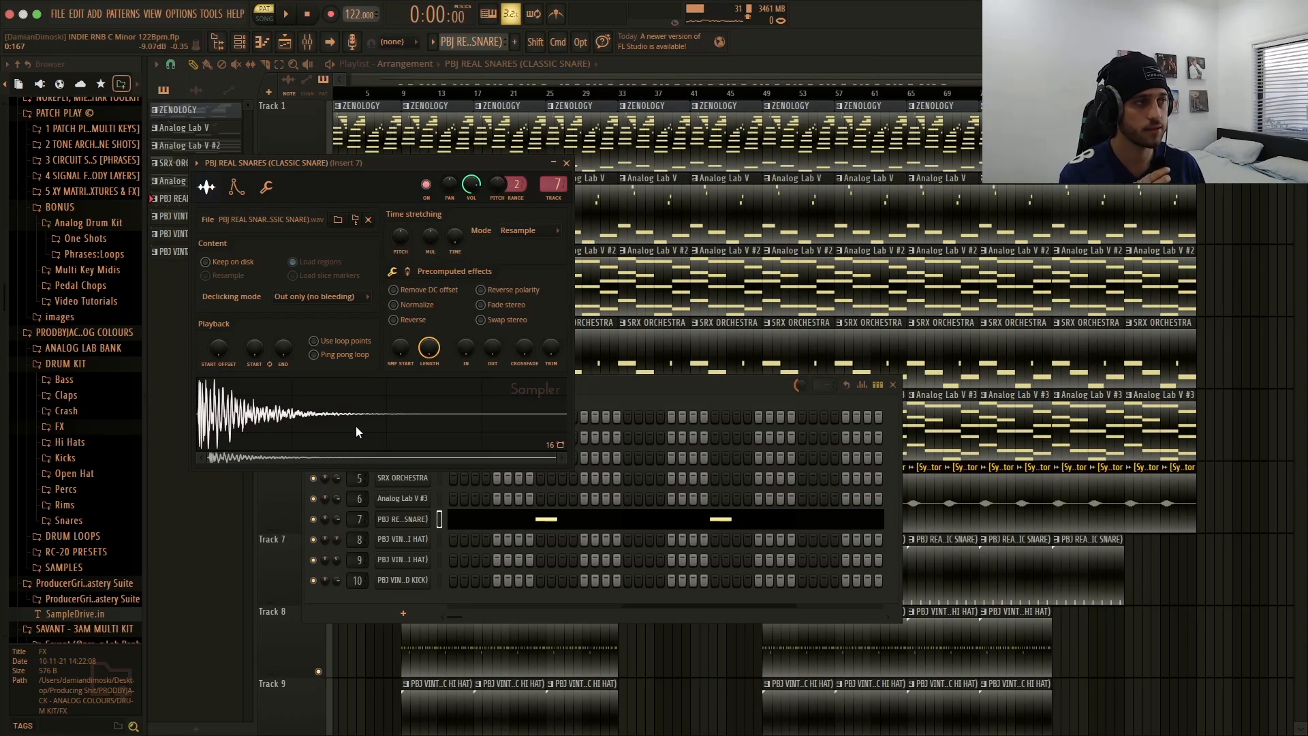
left_click(566, 163)
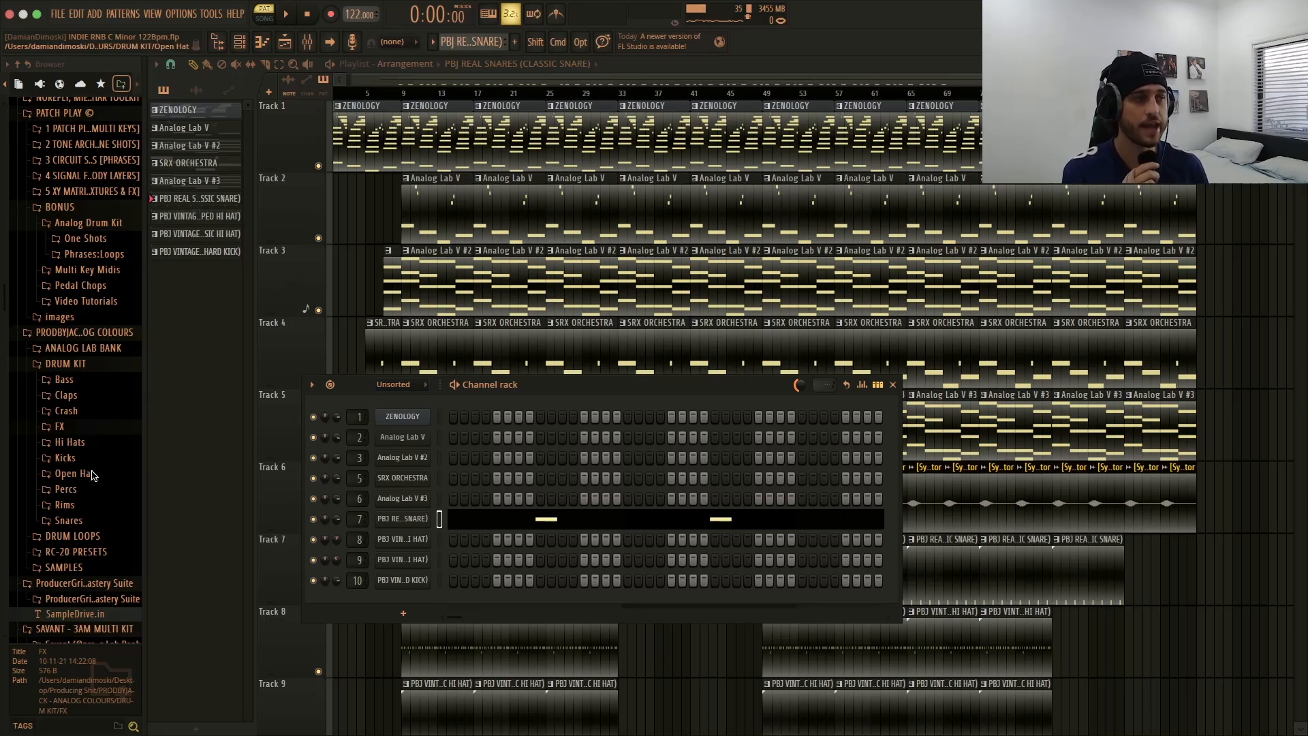
left_click(92, 520)
scroll(96, 532, "down", 1)
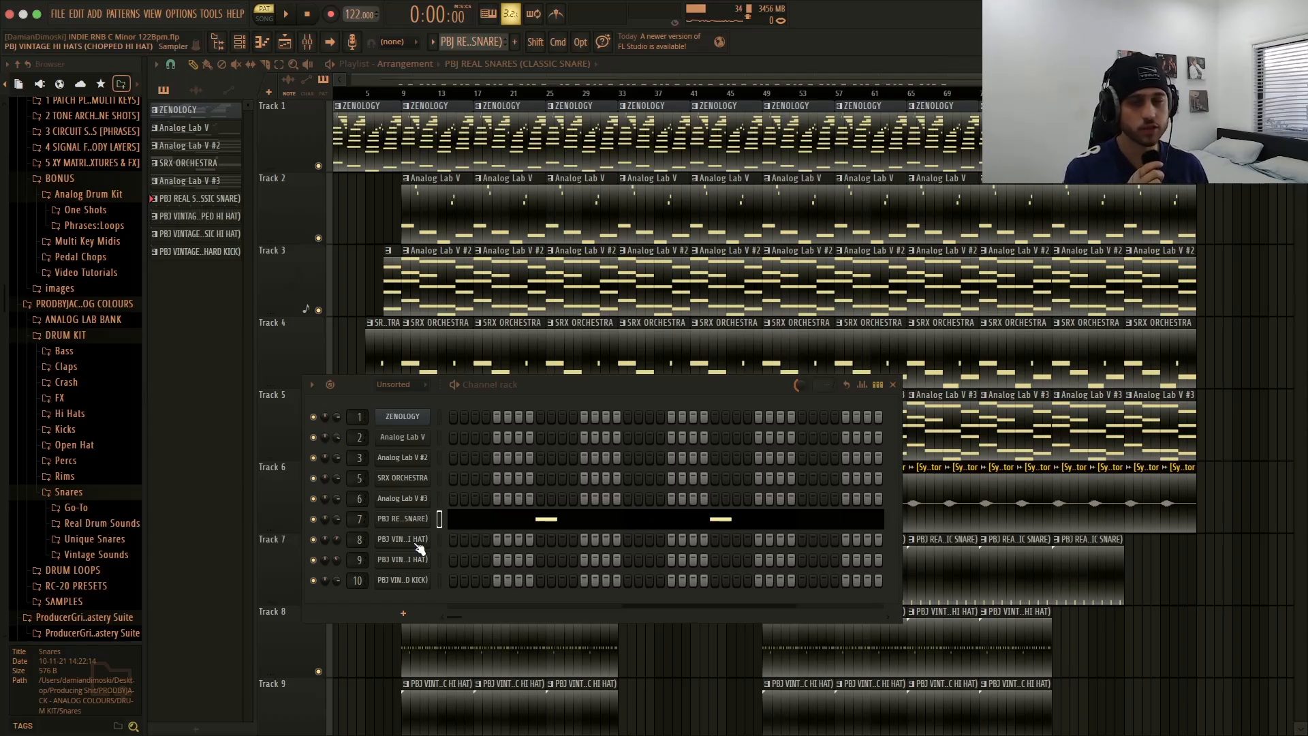
- Close the channel rack and select the PBJ VINTAGE HI HATS (CHOPPED HI HAT) pattern from Track 8 of the playlist
left_click(892, 384)
scroll(534, 580, "down", 1)
left_click(455, 572)
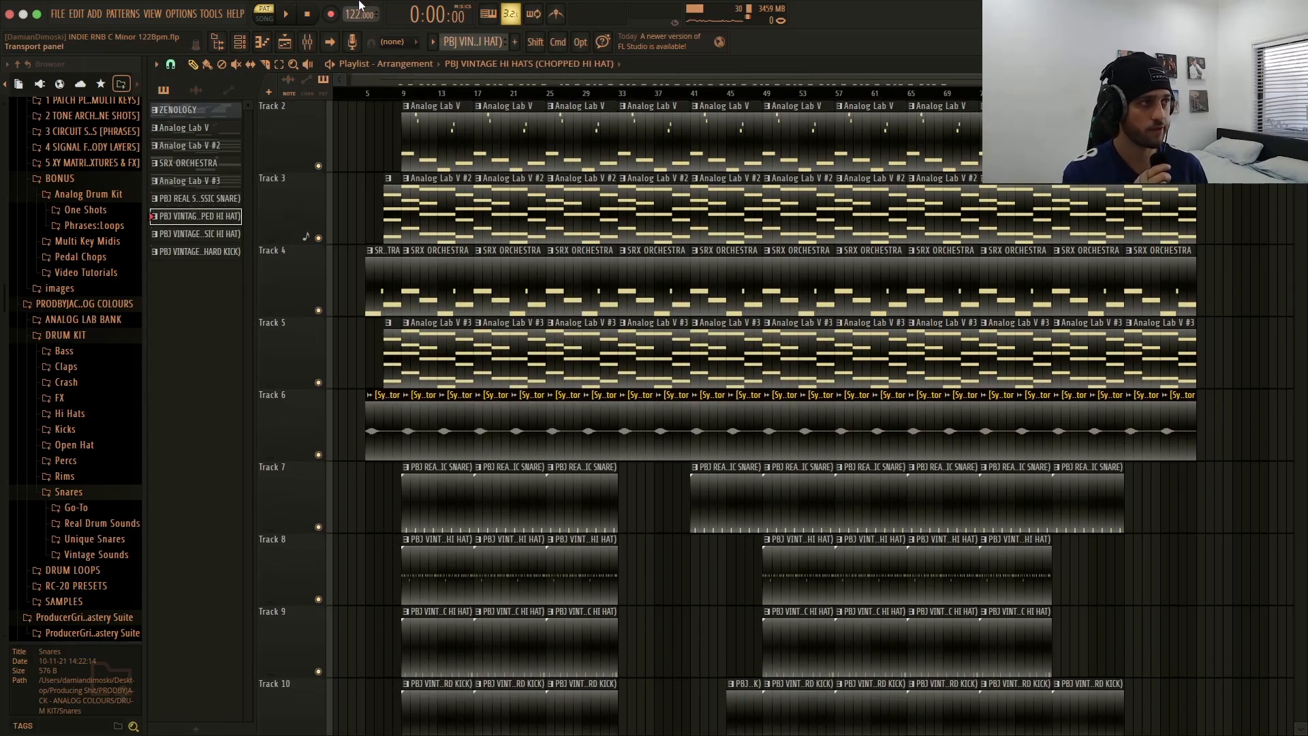
left_click(257, 43)
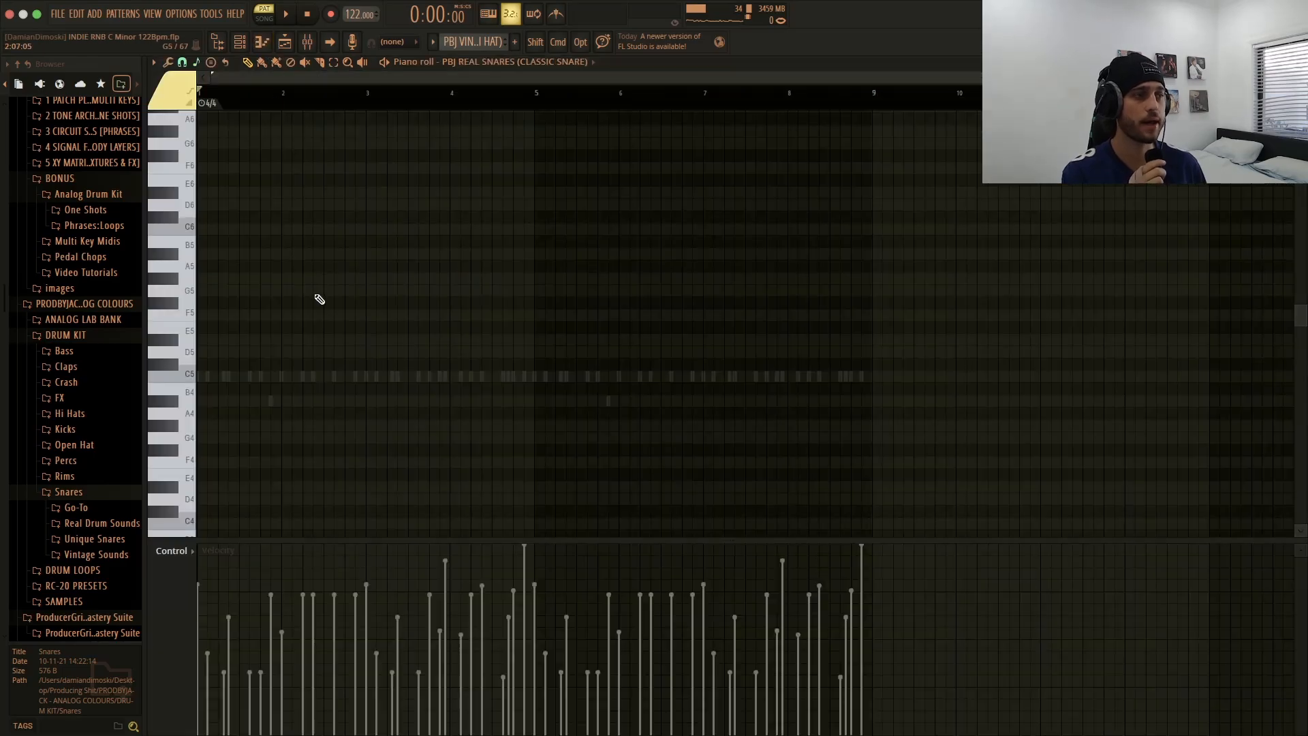
scroll(368, 219, "down", 3)
left_click(499, 63)
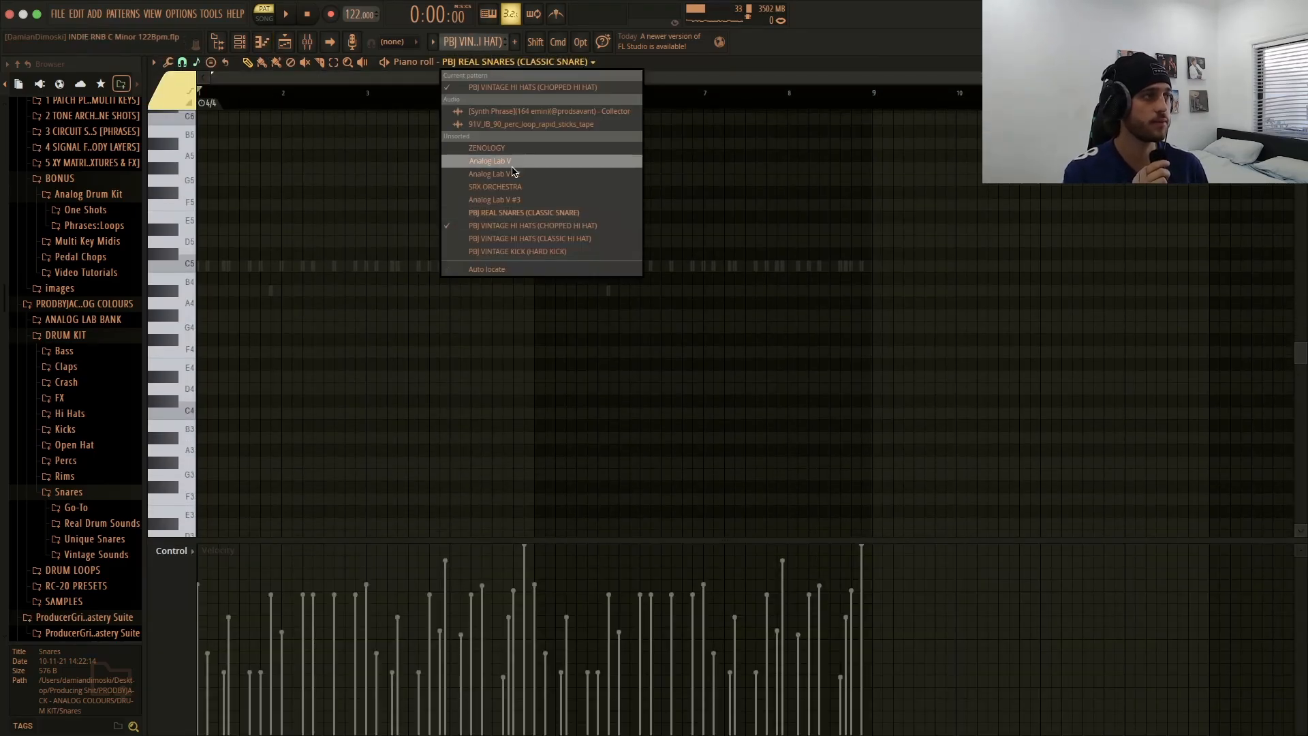
left_click(498, 239)
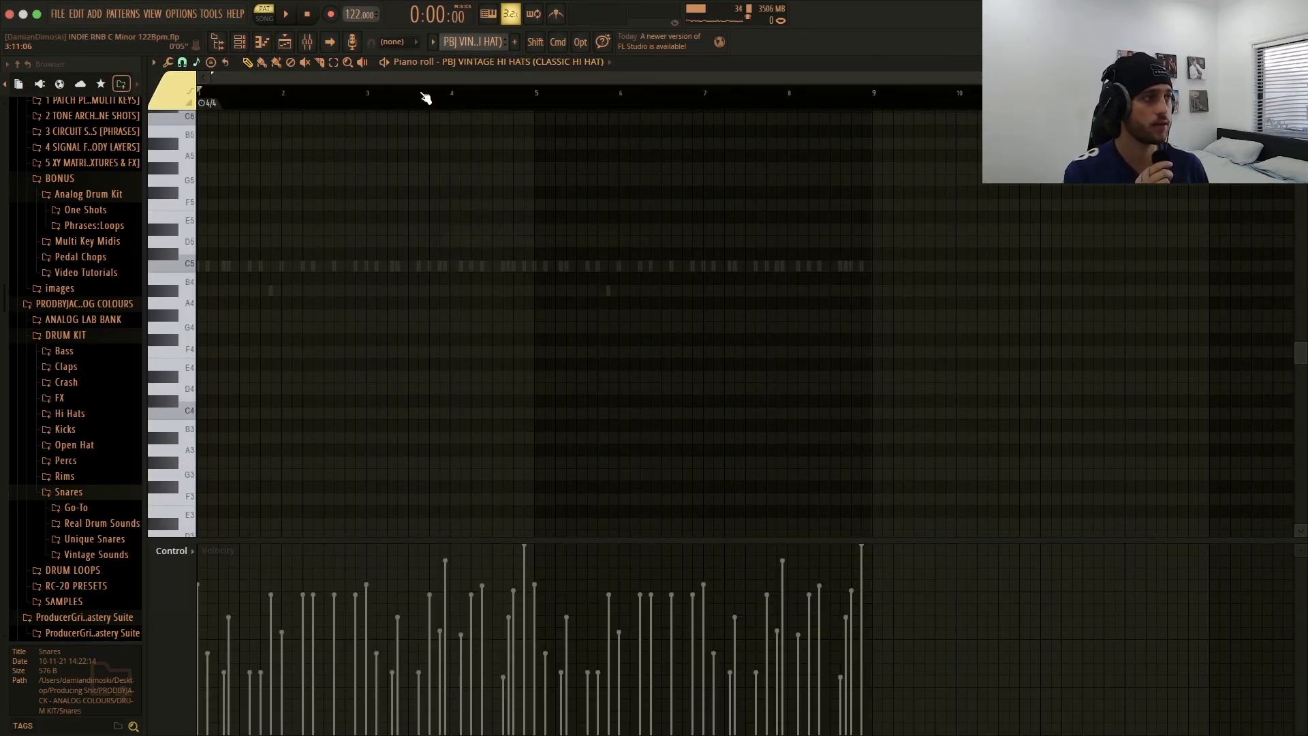
- Show the chopped hi-hat channel's notes and velocities in the piano roll
left_click(242, 42)
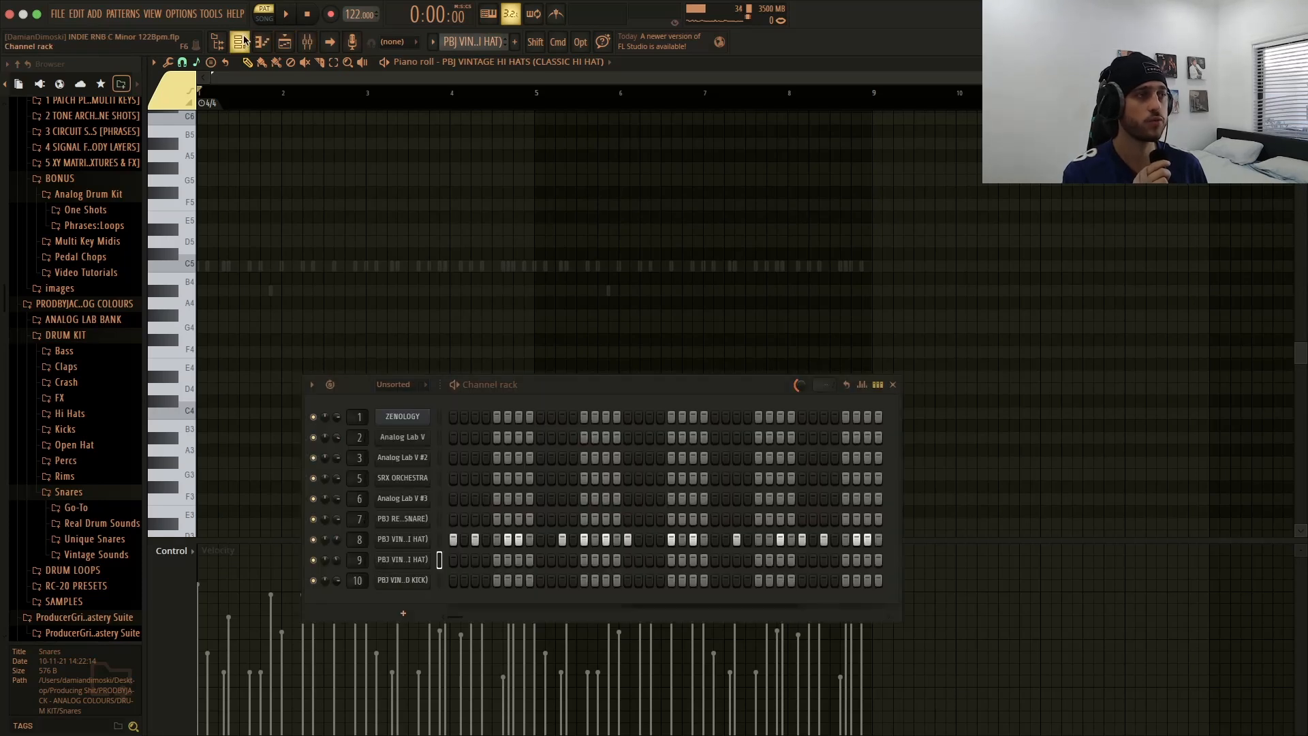
right_click(423, 541)
left_click(474, 520)
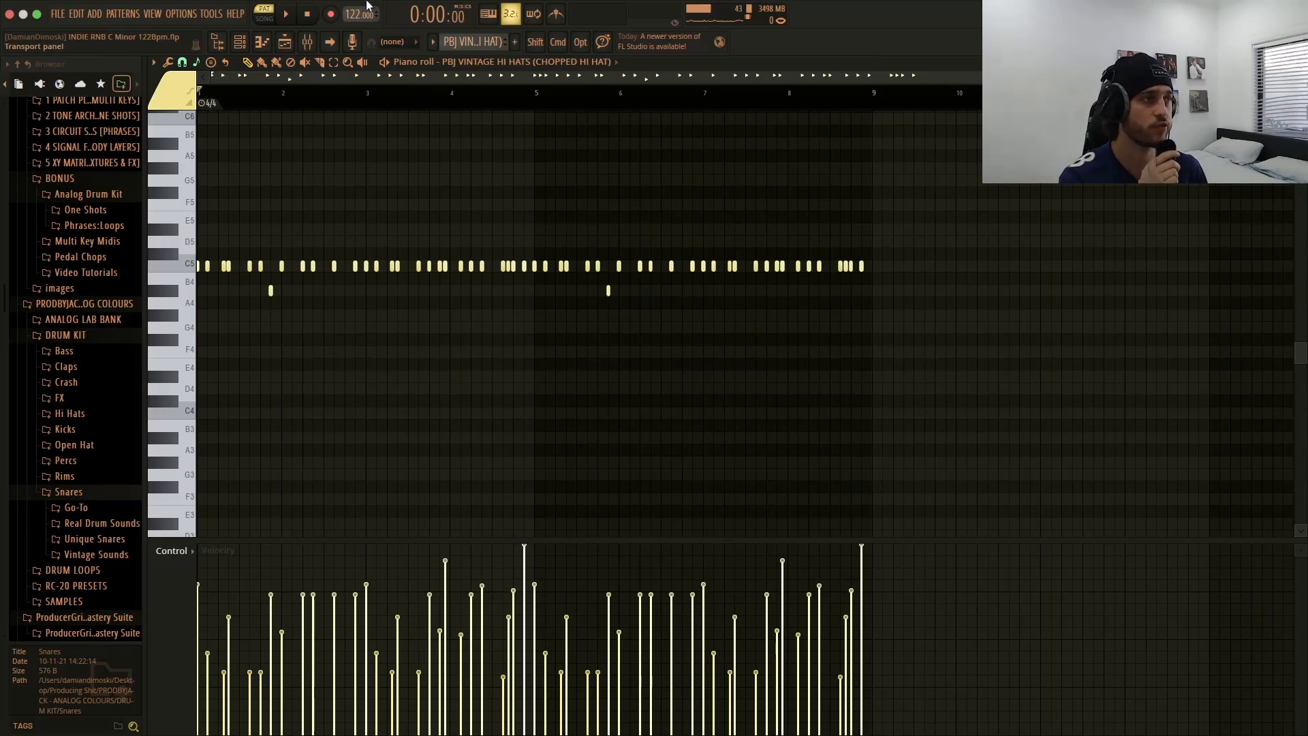
- Review the chopped hi-hat channel's sample, envelope and miscellaneous sampler settings
left_click(239, 42)
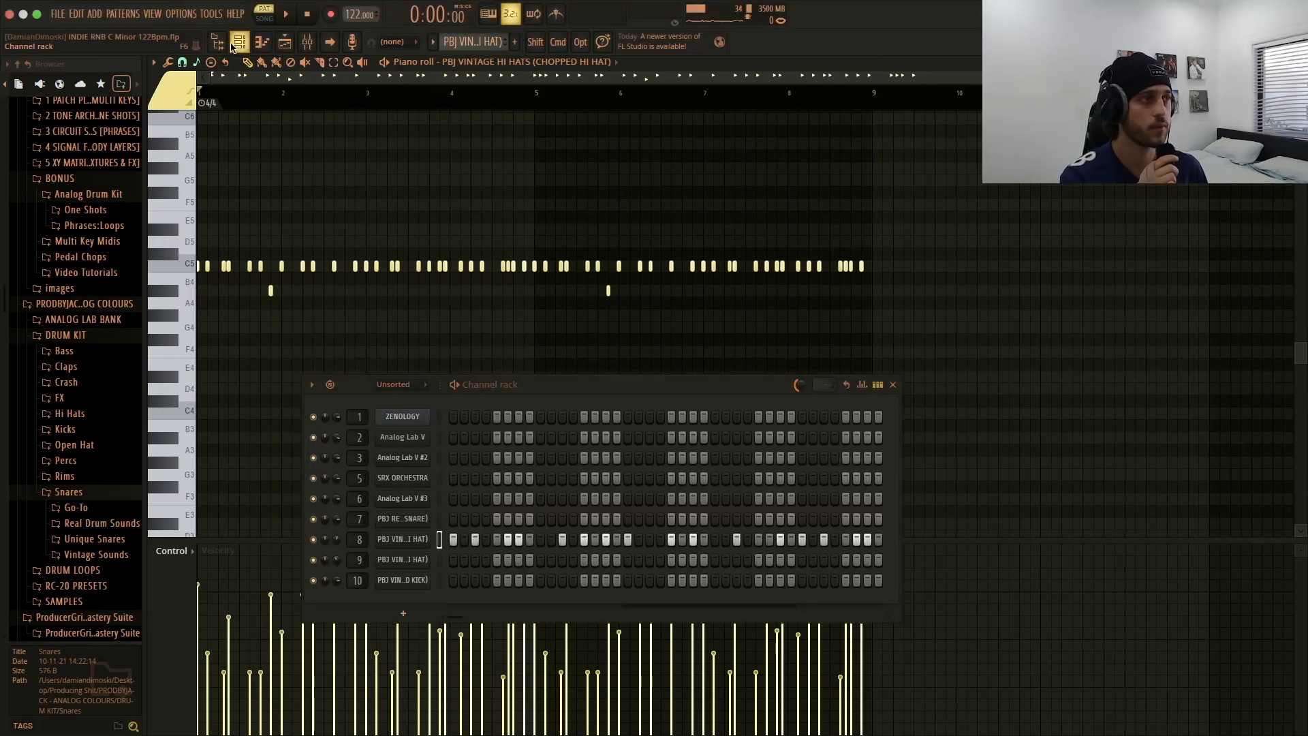
left_click(402, 540)
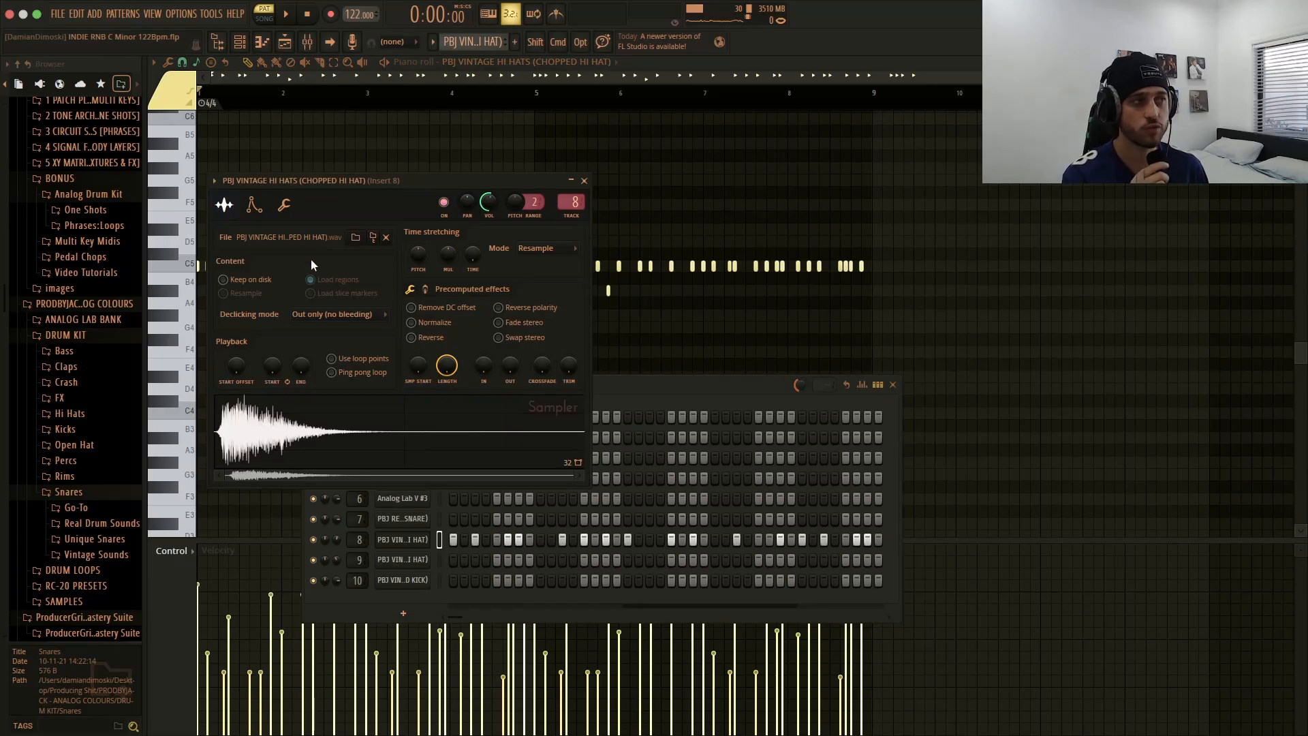
left_click(263, 213)
left_click(226, 206)
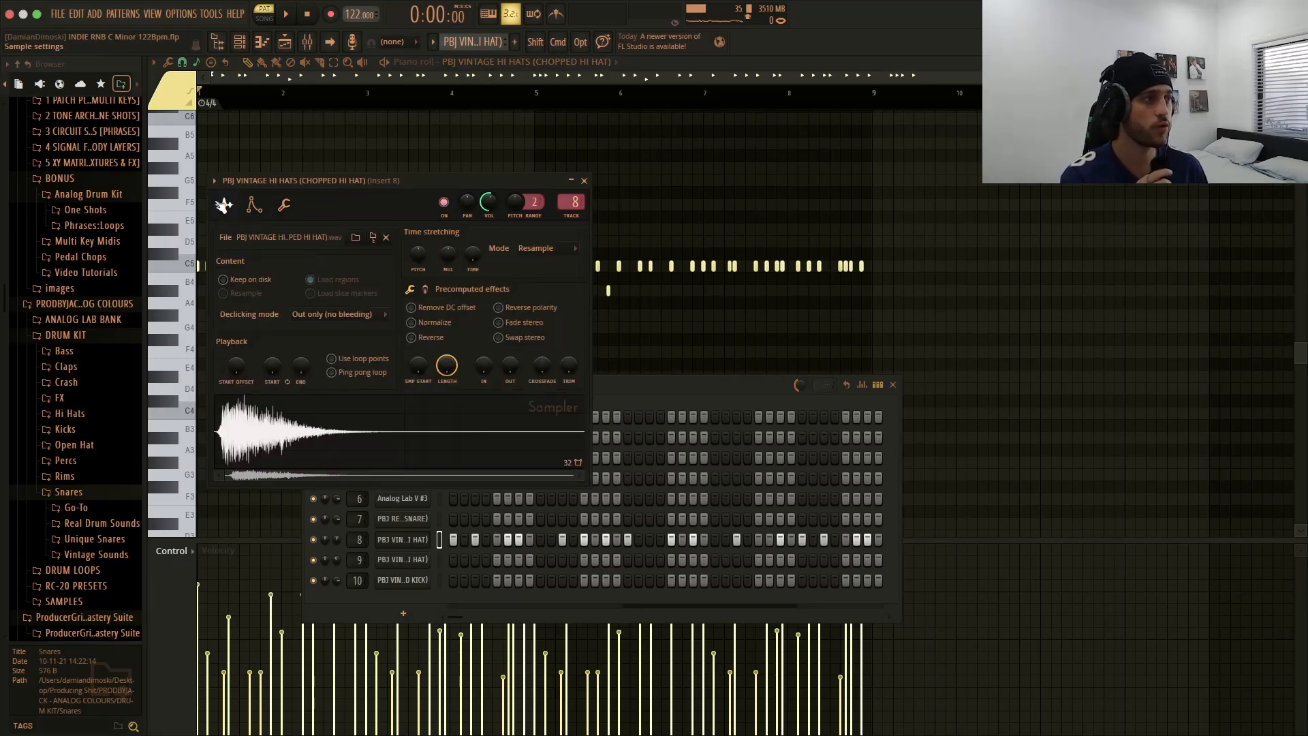
left_click(255, 206)
left_click(285, 207)
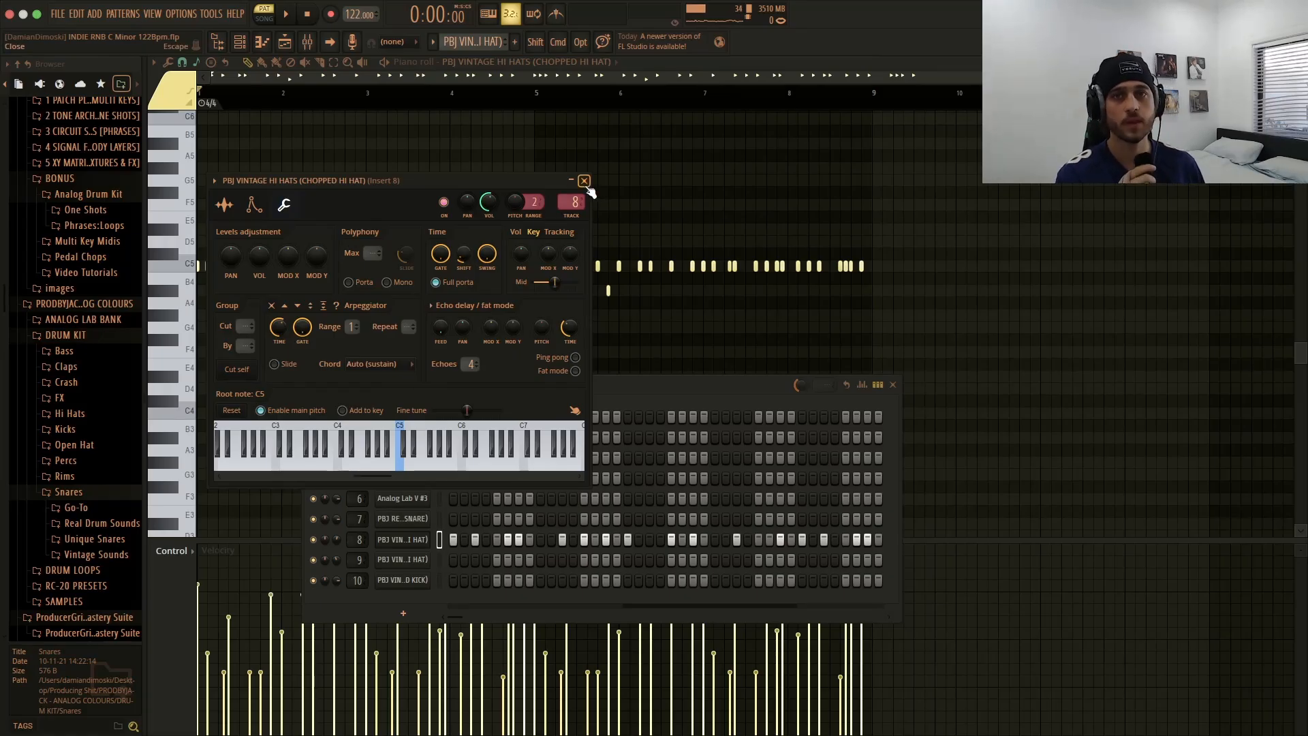
left_click(584, 181)
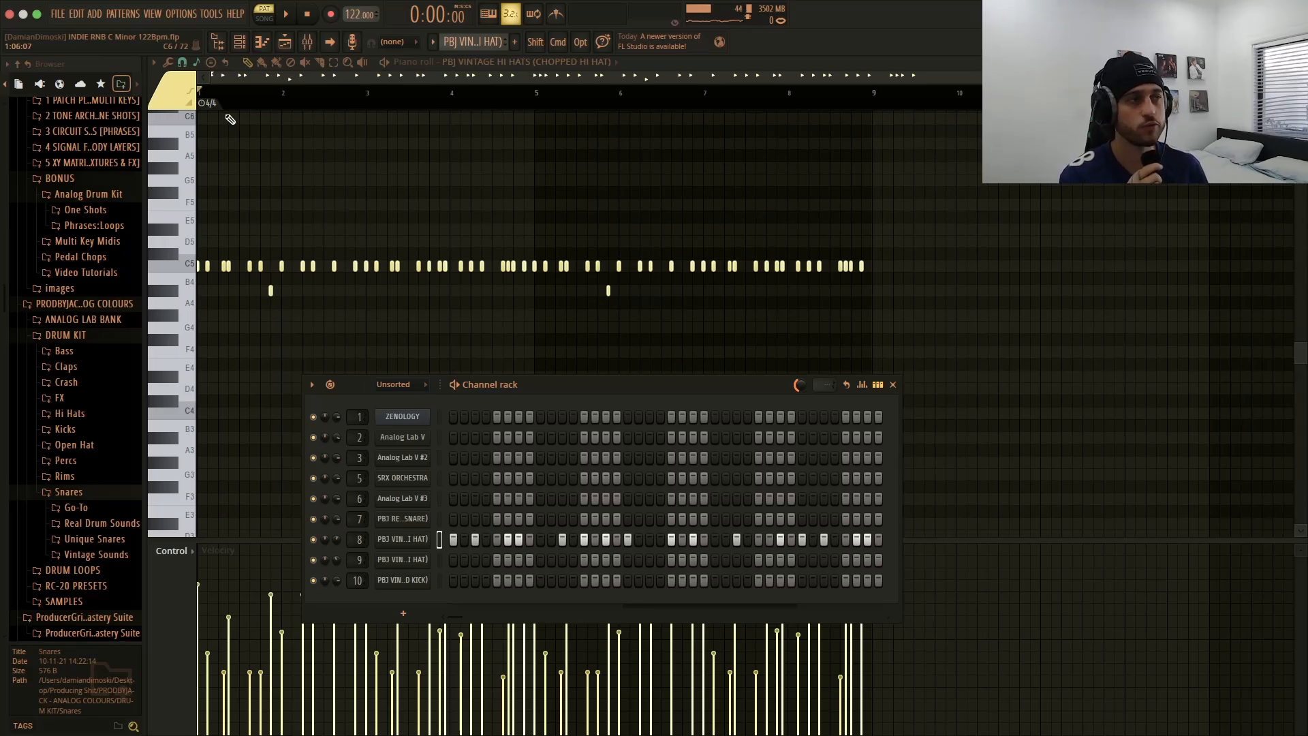
- Play back the chopped hi-hat pattern in the piano roll and return to the playlist with the channel rack
key("F6")
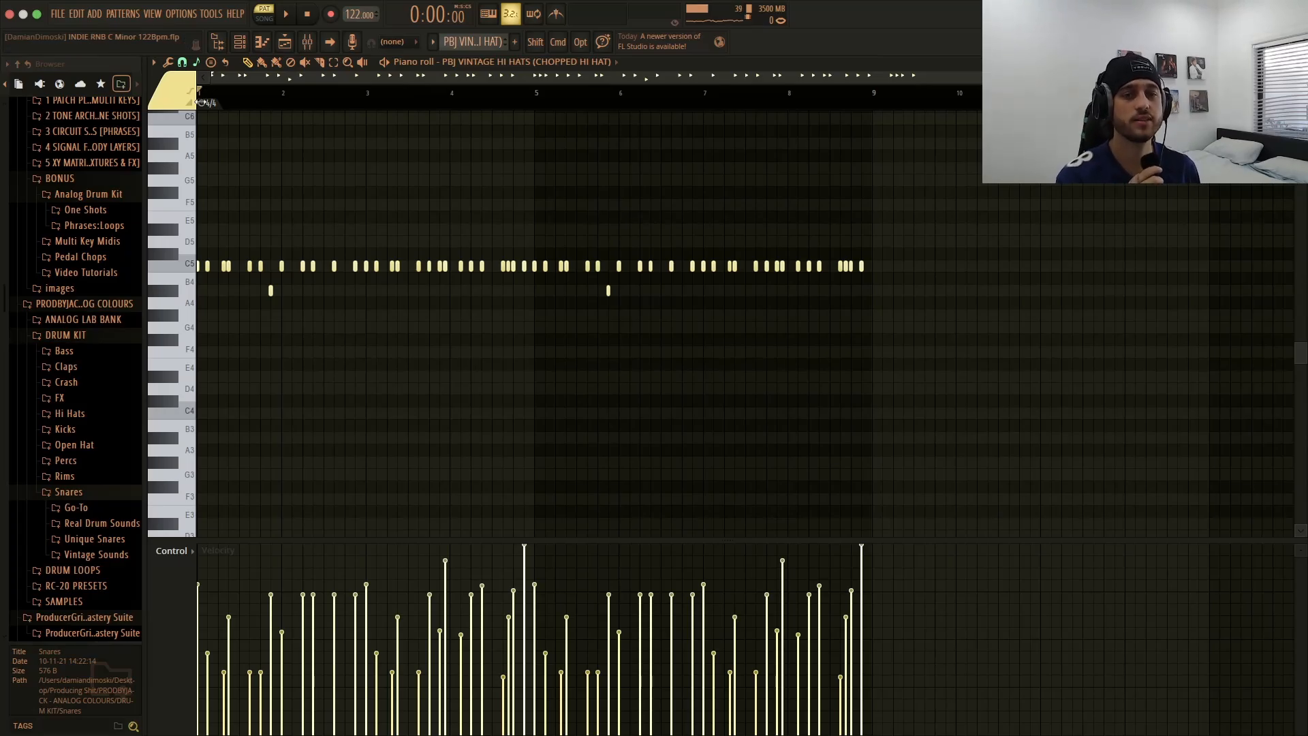
key("space")
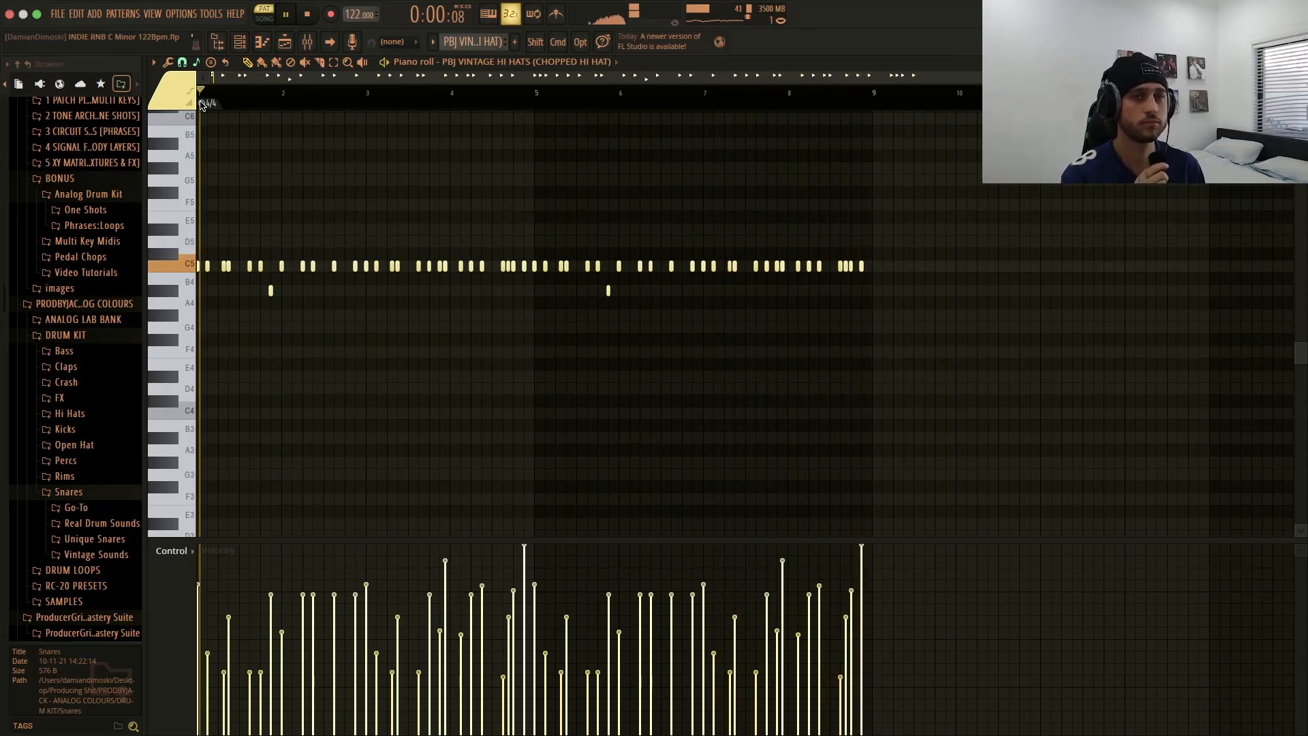
key("space")
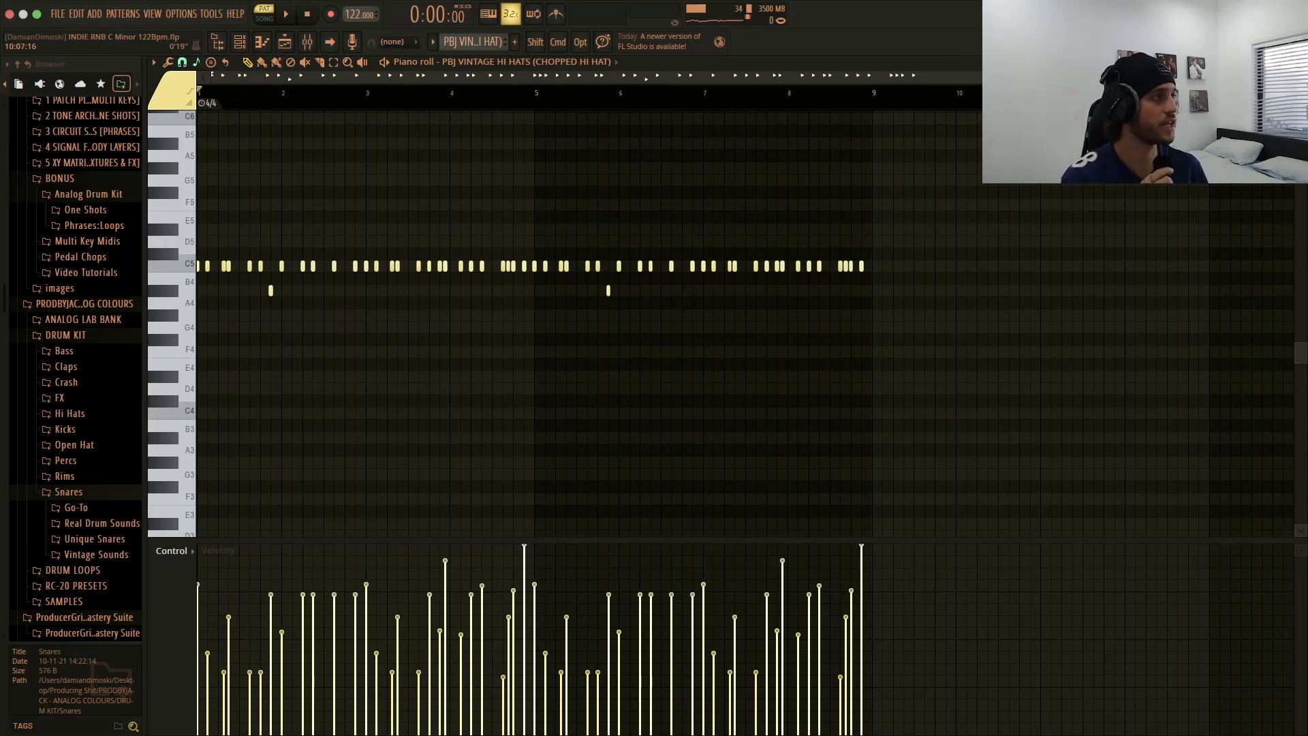
left_click(1299, 63)
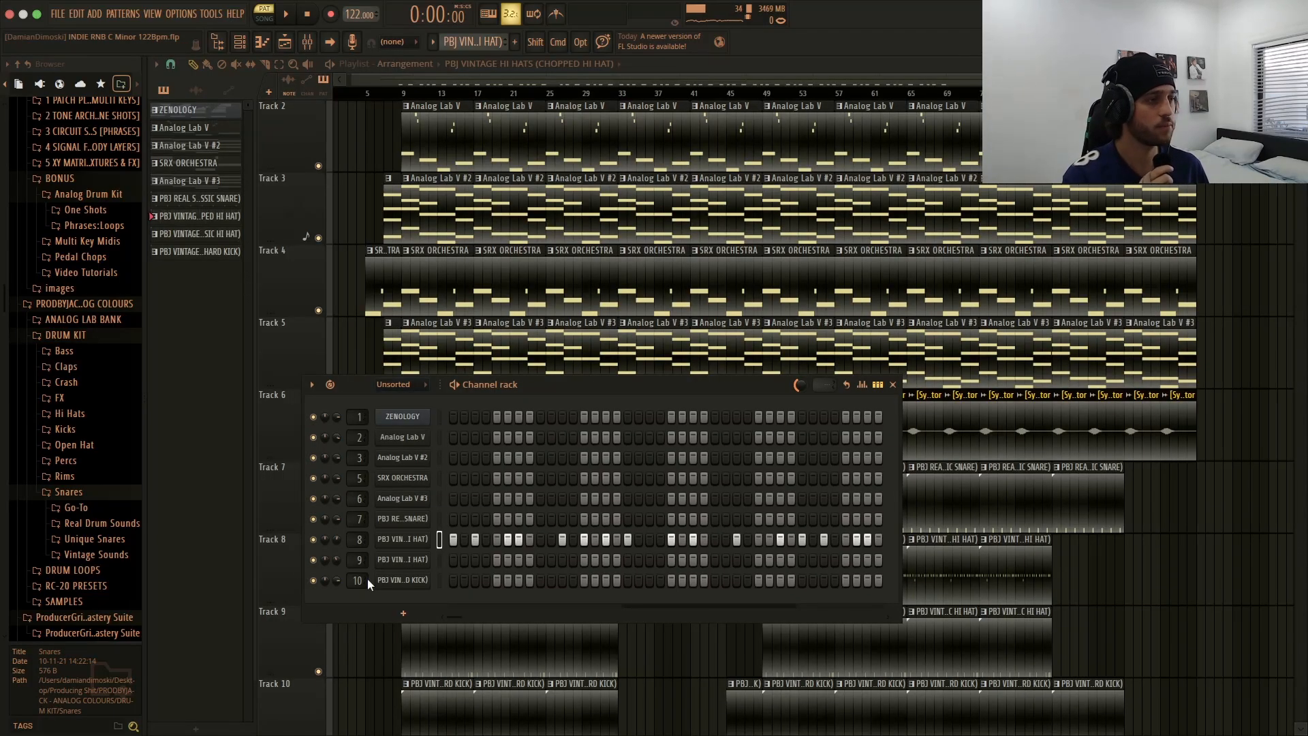
- Switch to the PBJ VINTAGE HI HATS (CLASSIC HI HAT) pattern and show its channel's notes and velocities in the piano roll
right_click(390, 561)
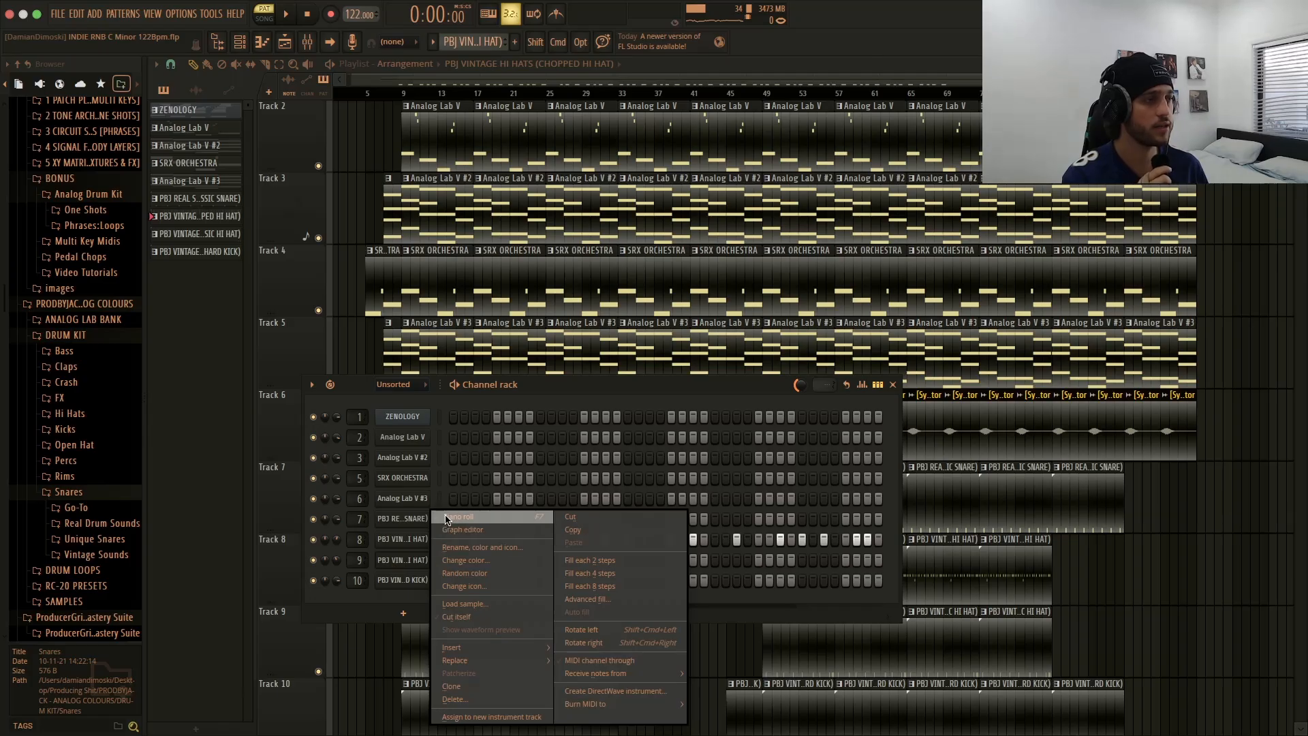
left_click_drag(463, 43, 463, 56)
right_click(410, 563)
left_click(477, 518)
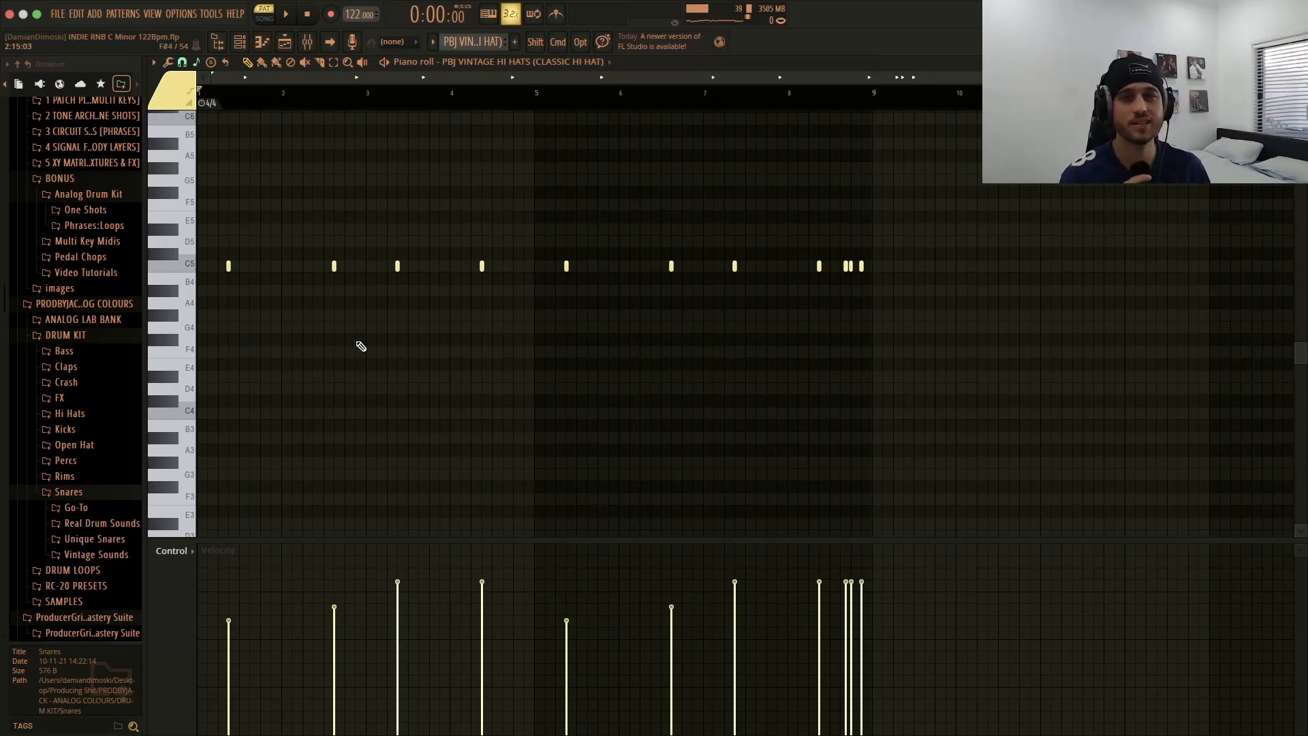
- Bring up the channel rack and review the classic hi-hat channel's sampler settings
left_click(241, 43)
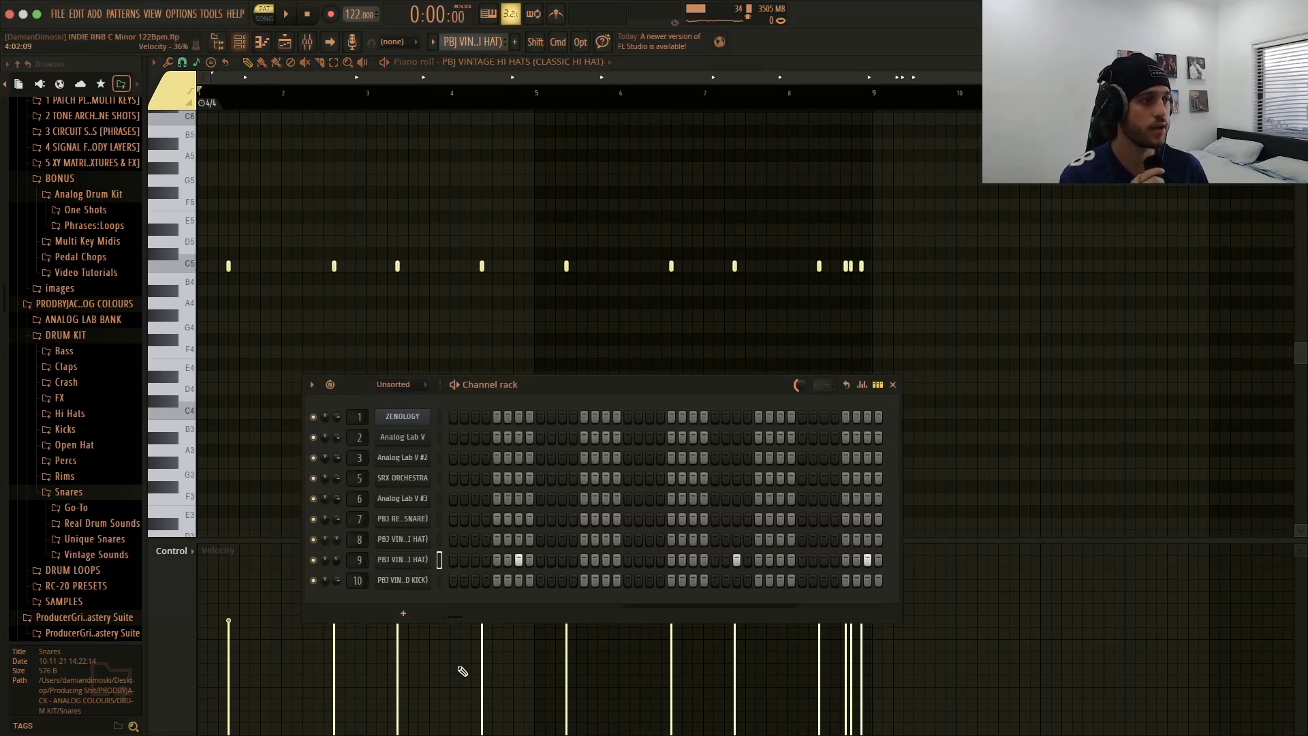
left_click(388, 559)
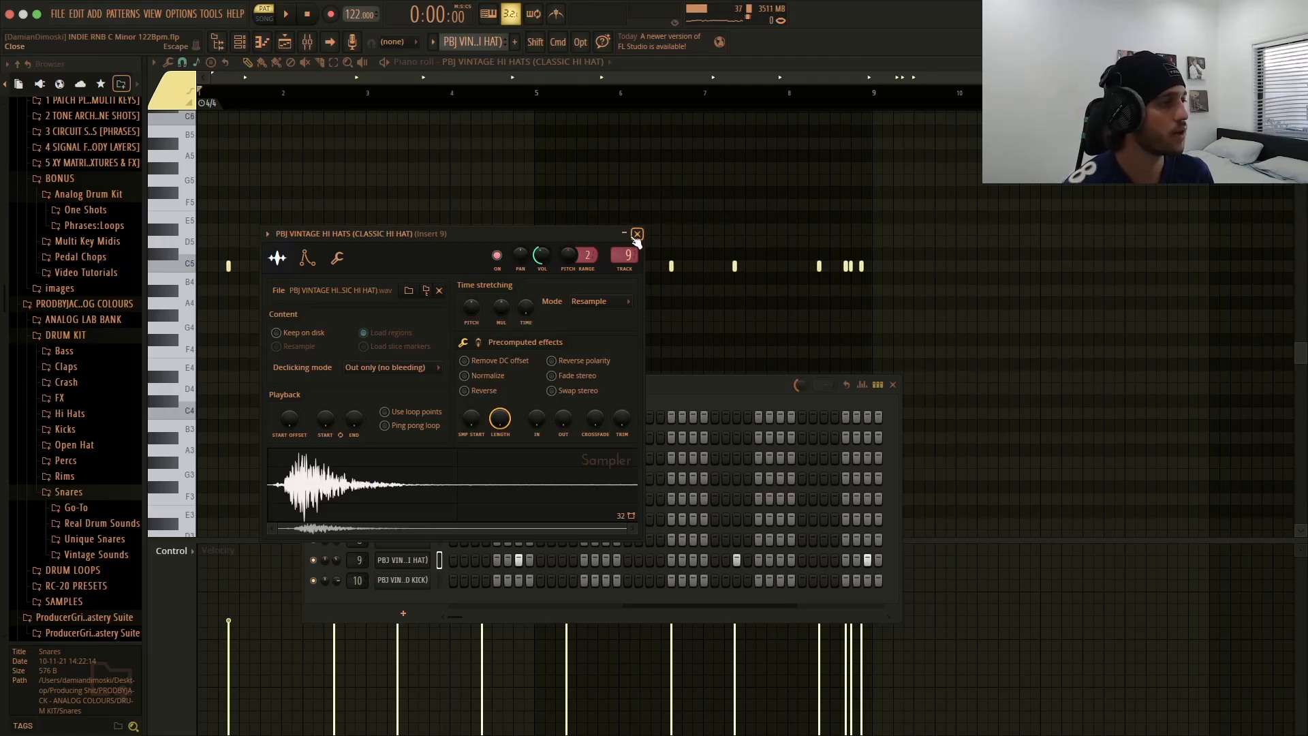
left_click(637, 234)
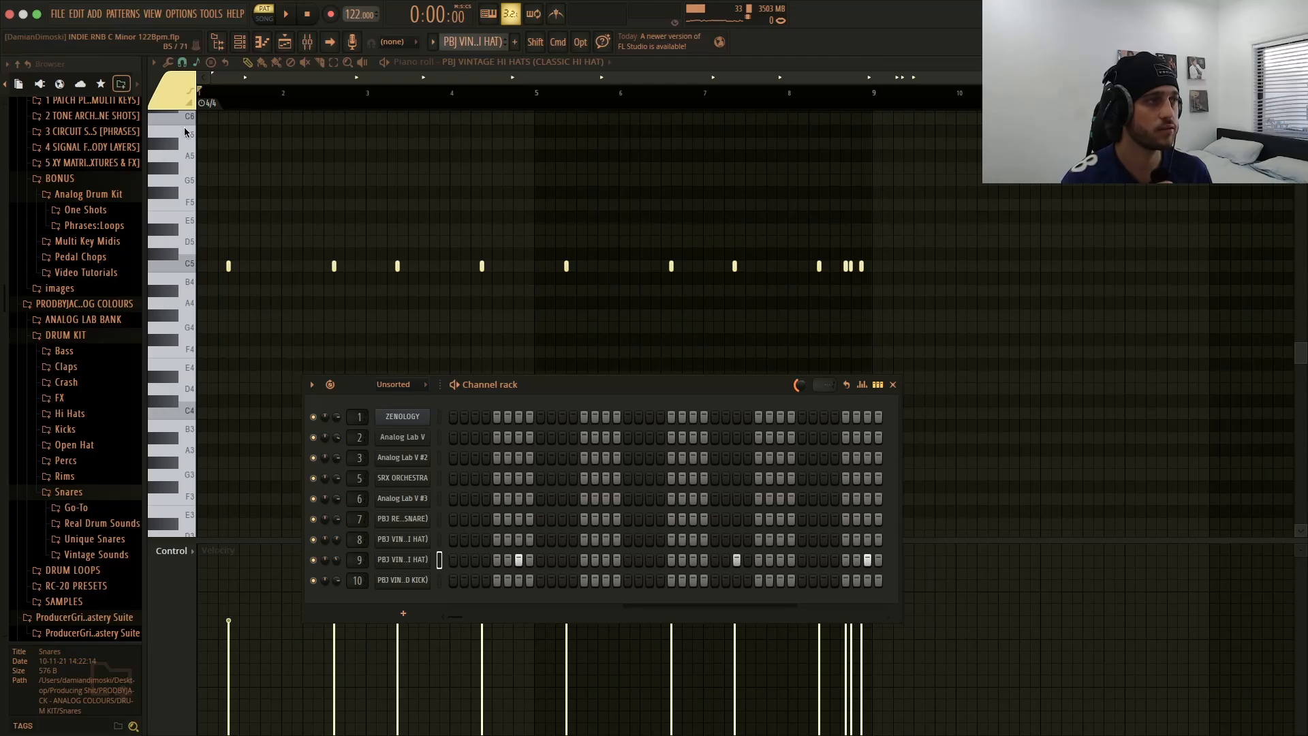
- Play back the classic hi-hat pattern and close its piano roll to return to the playlist
key("space")
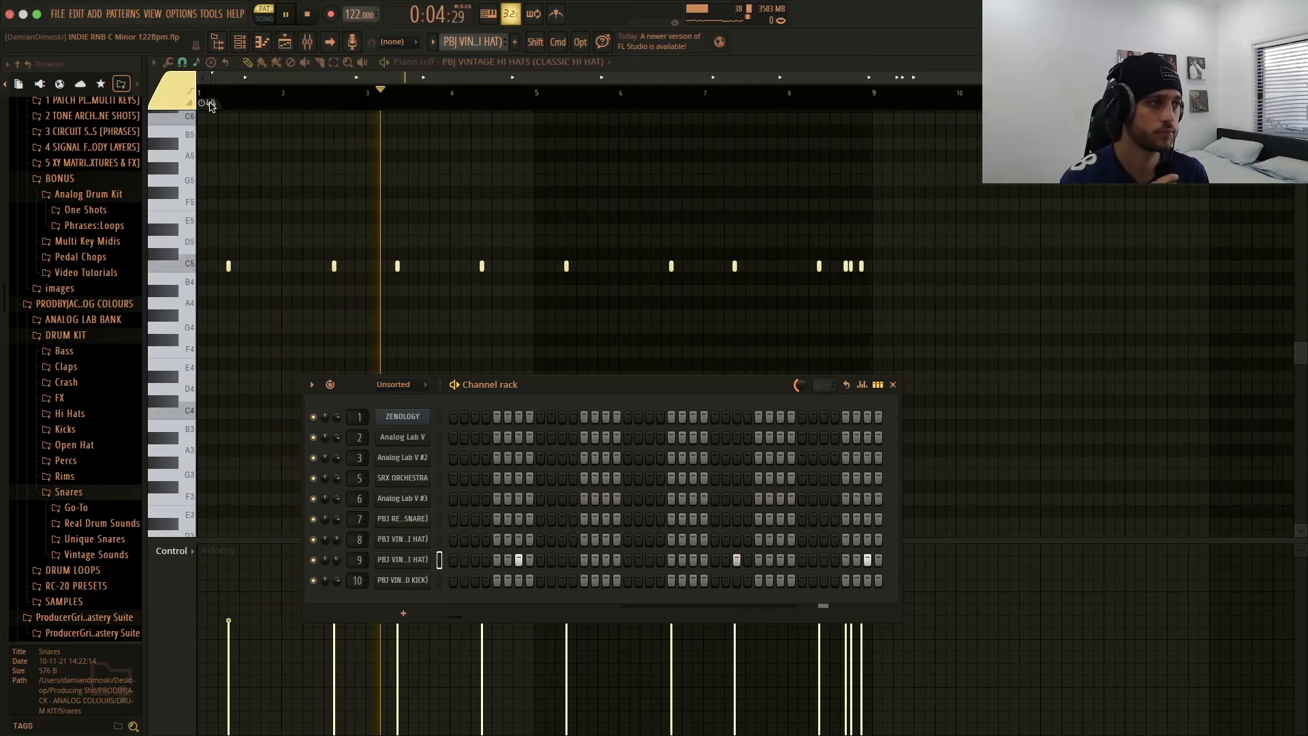
key("space")
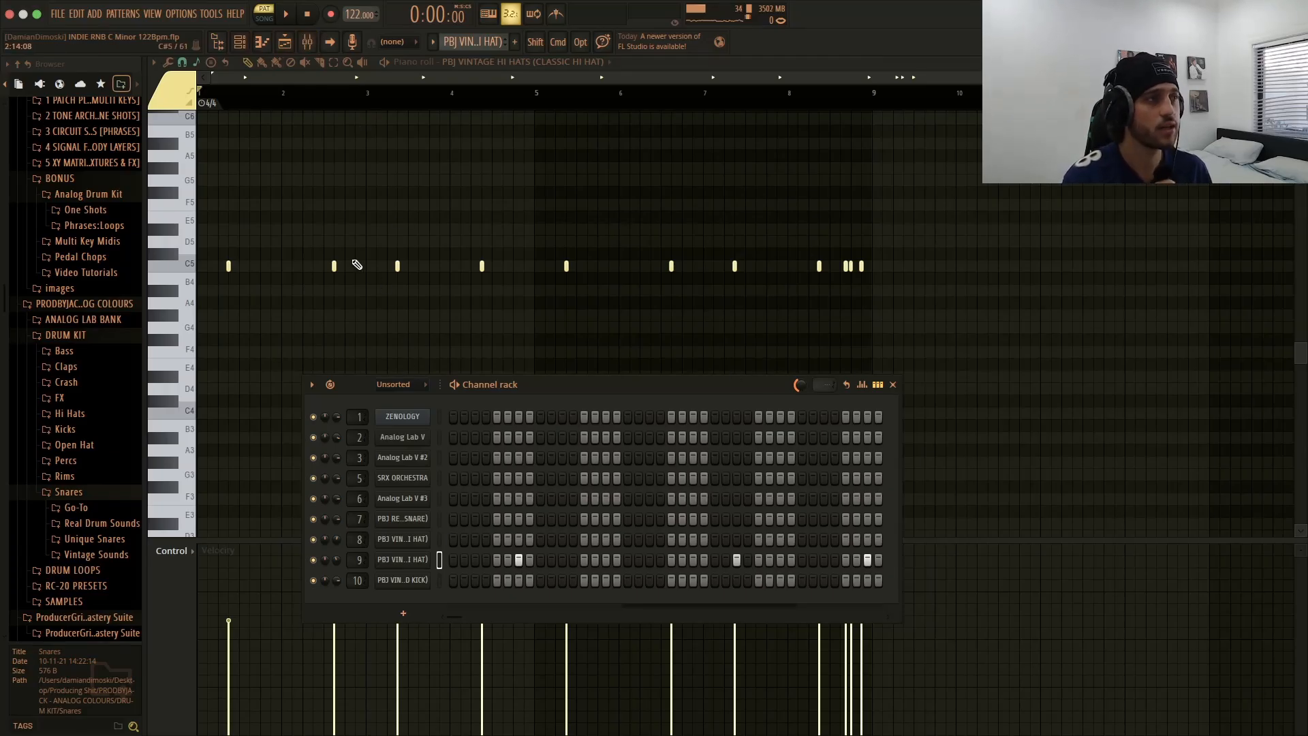
left_click(1299, 62)
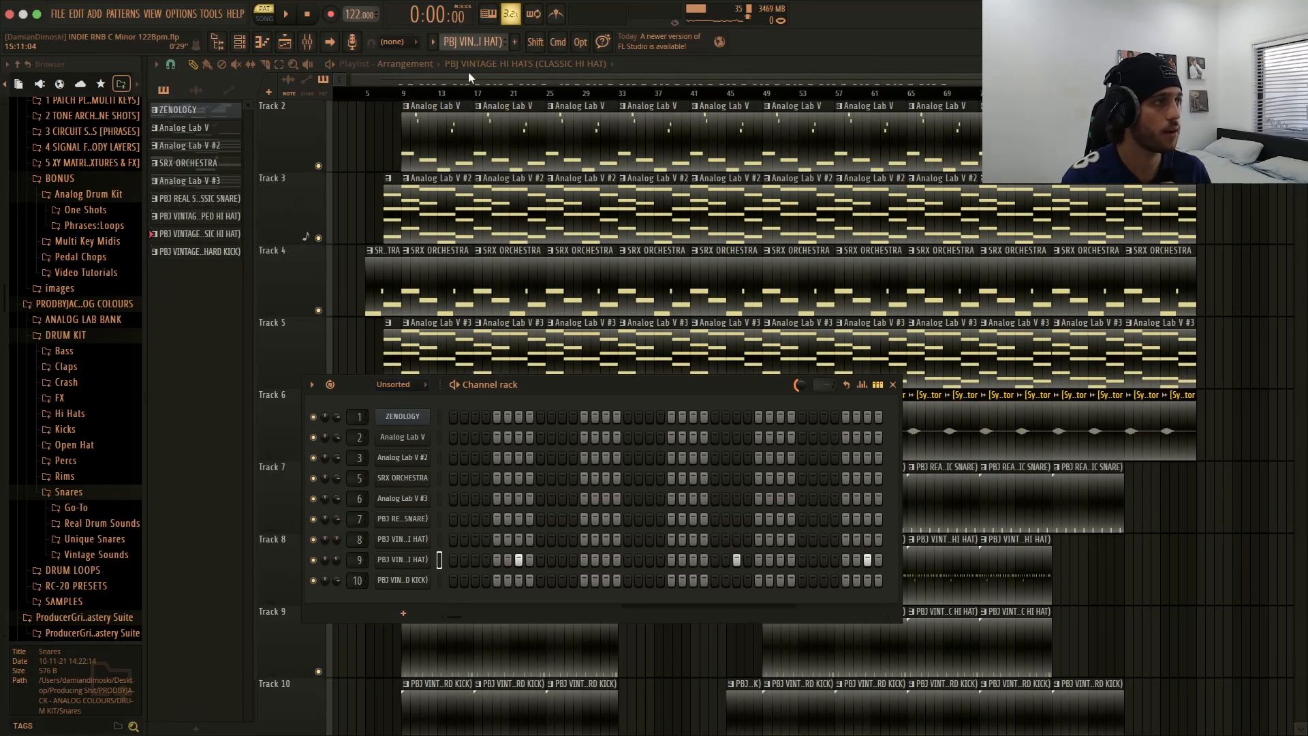
- Switch to the PBJ VINTAGE KICK (HARD KICK) pattern and review the kick channel's sampler settings
left_click_drag(472, 43, 471, 36)
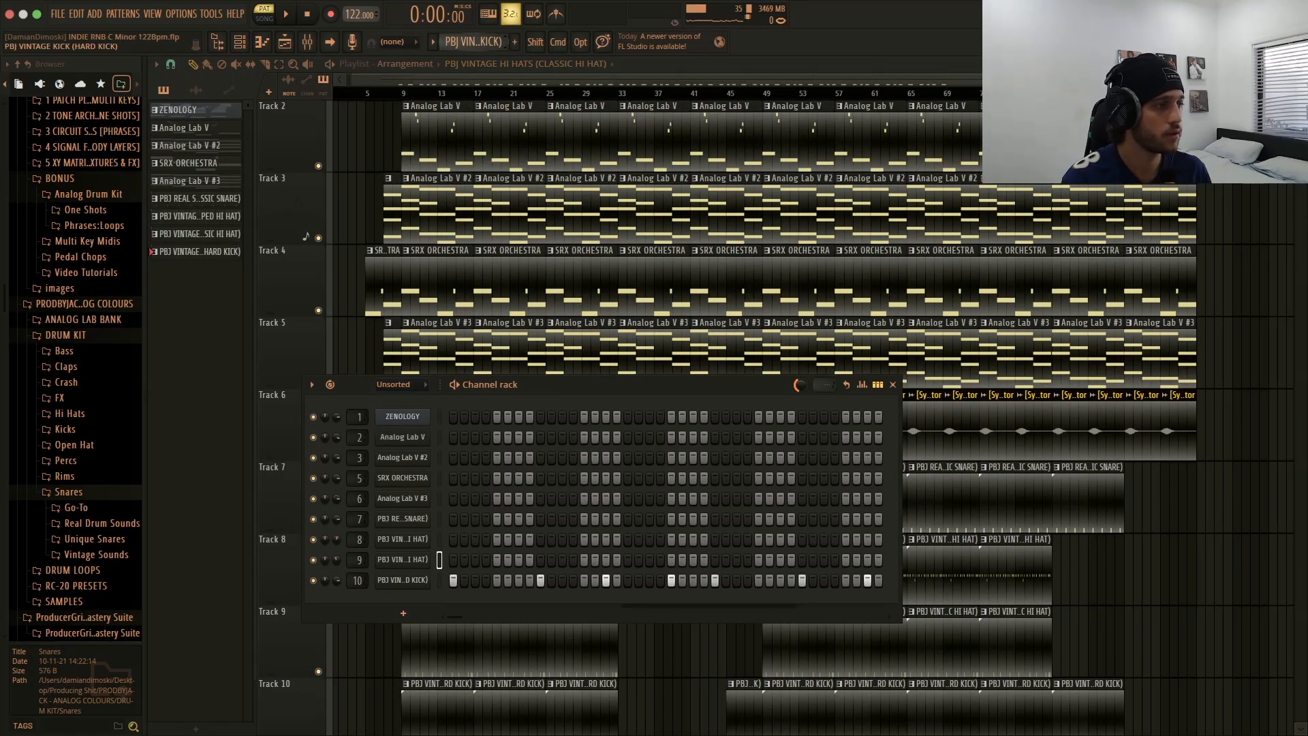
right_click(418, 578)
left_click(409, 580)
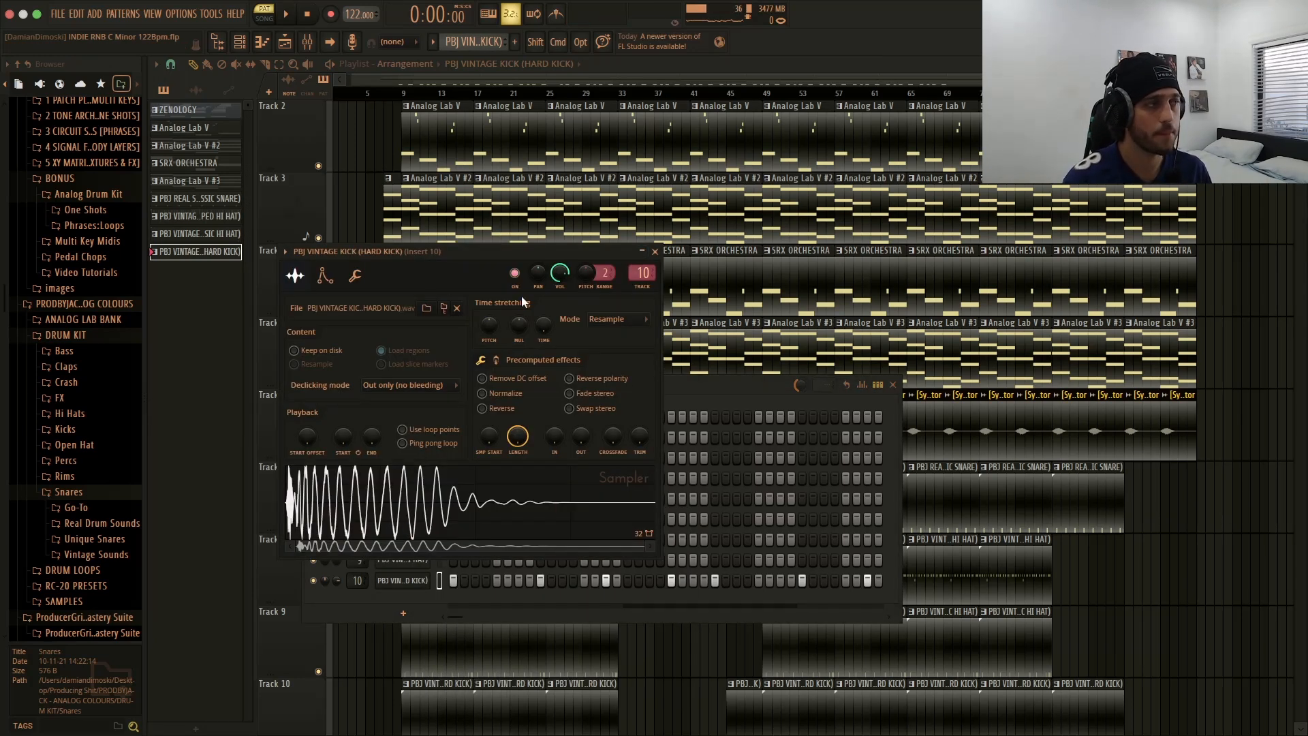
left_click(645, 252)
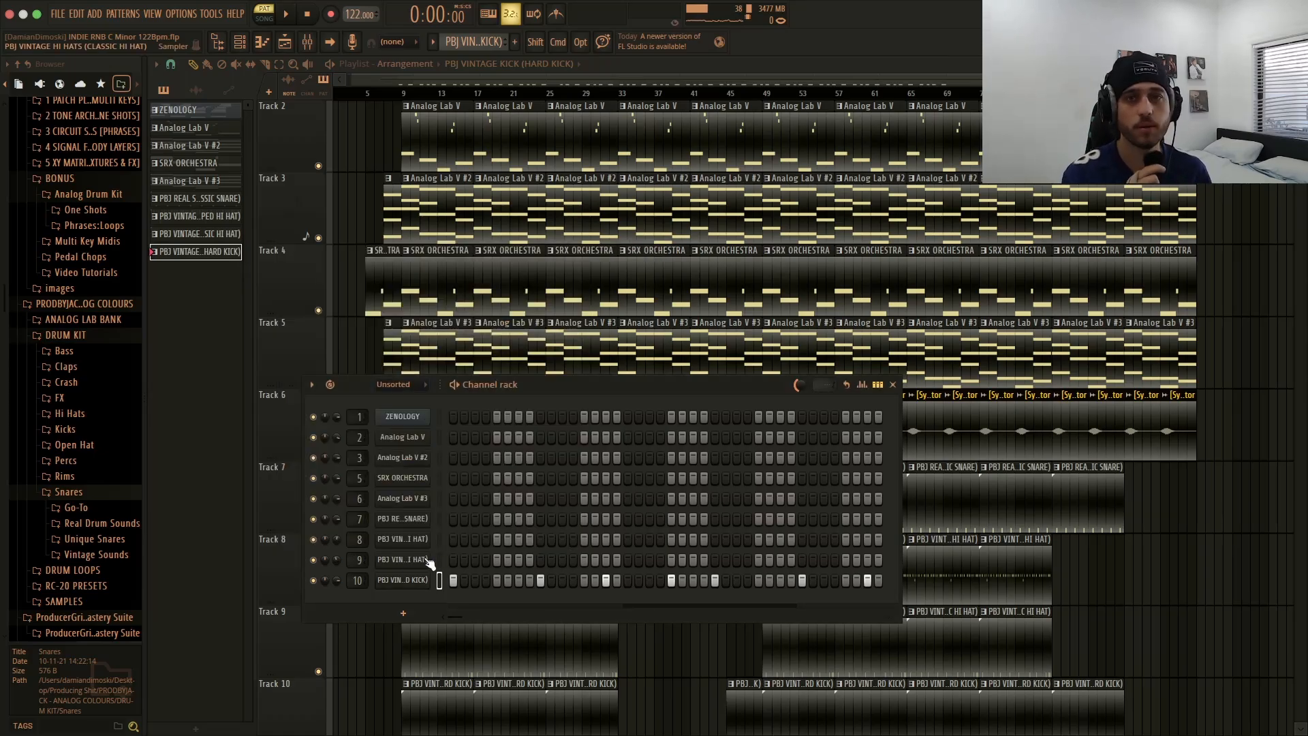
- Show the hard kick's notes in the piano roll, play the pattern back, and return to the playlist
right_click(405, 576)
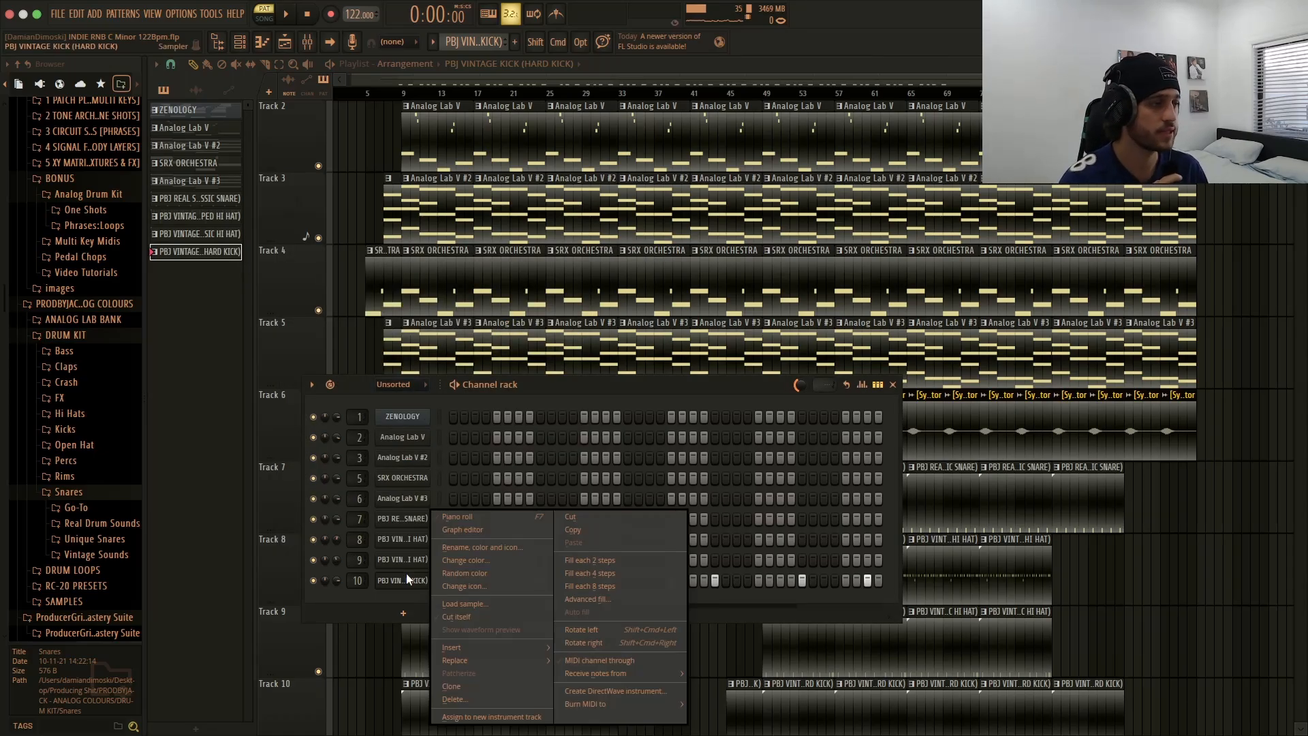
left_click(457, 517)
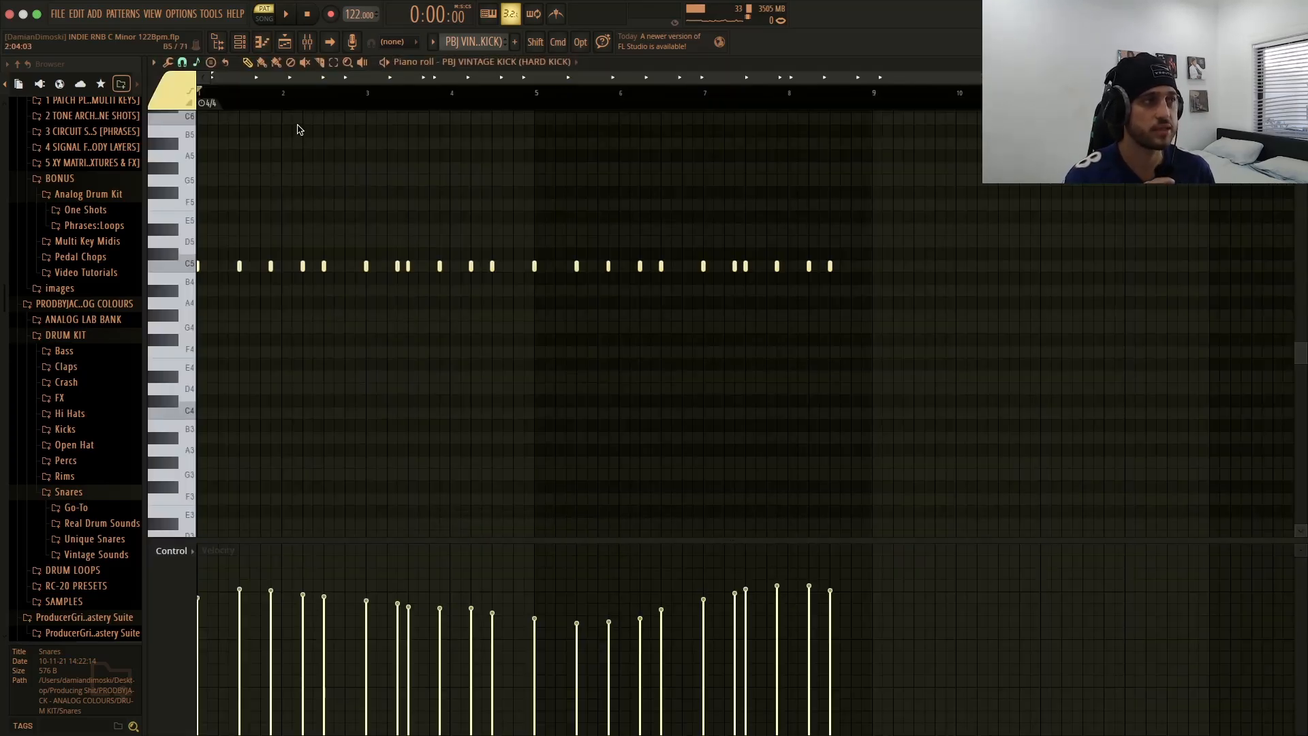
key("space")
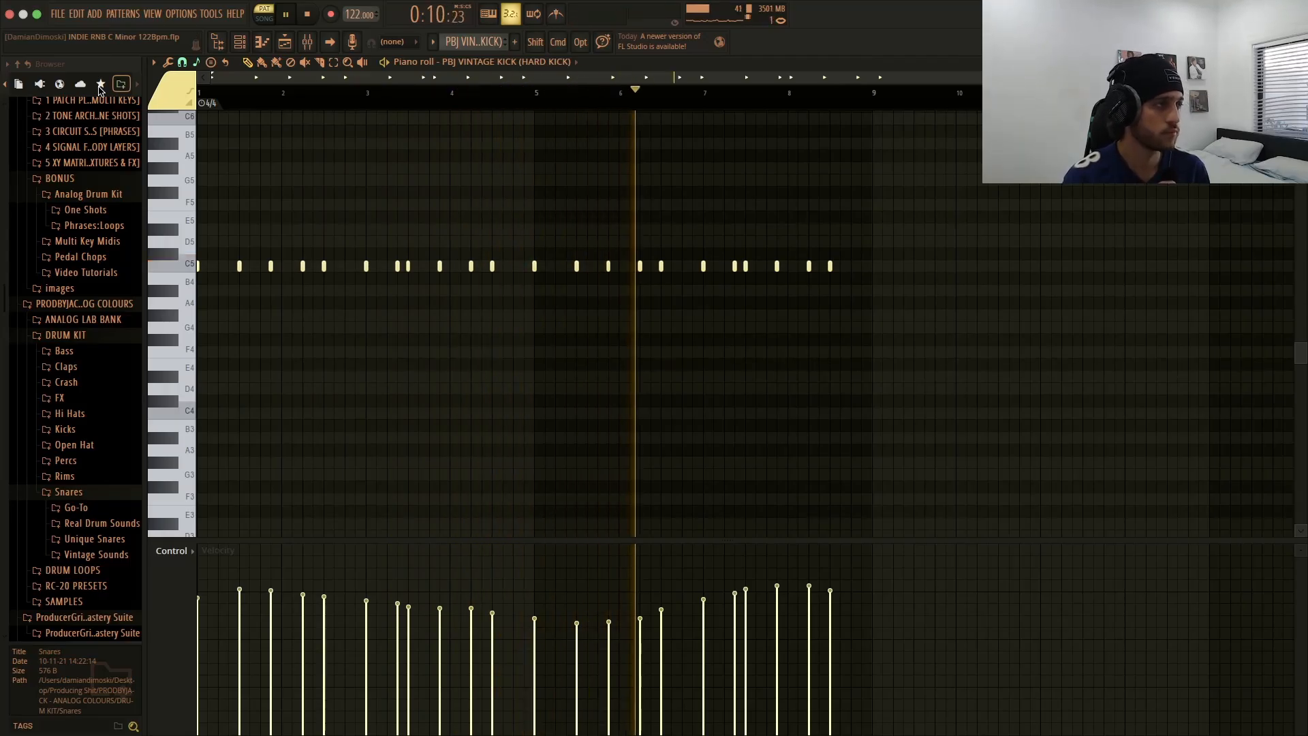
key("space")
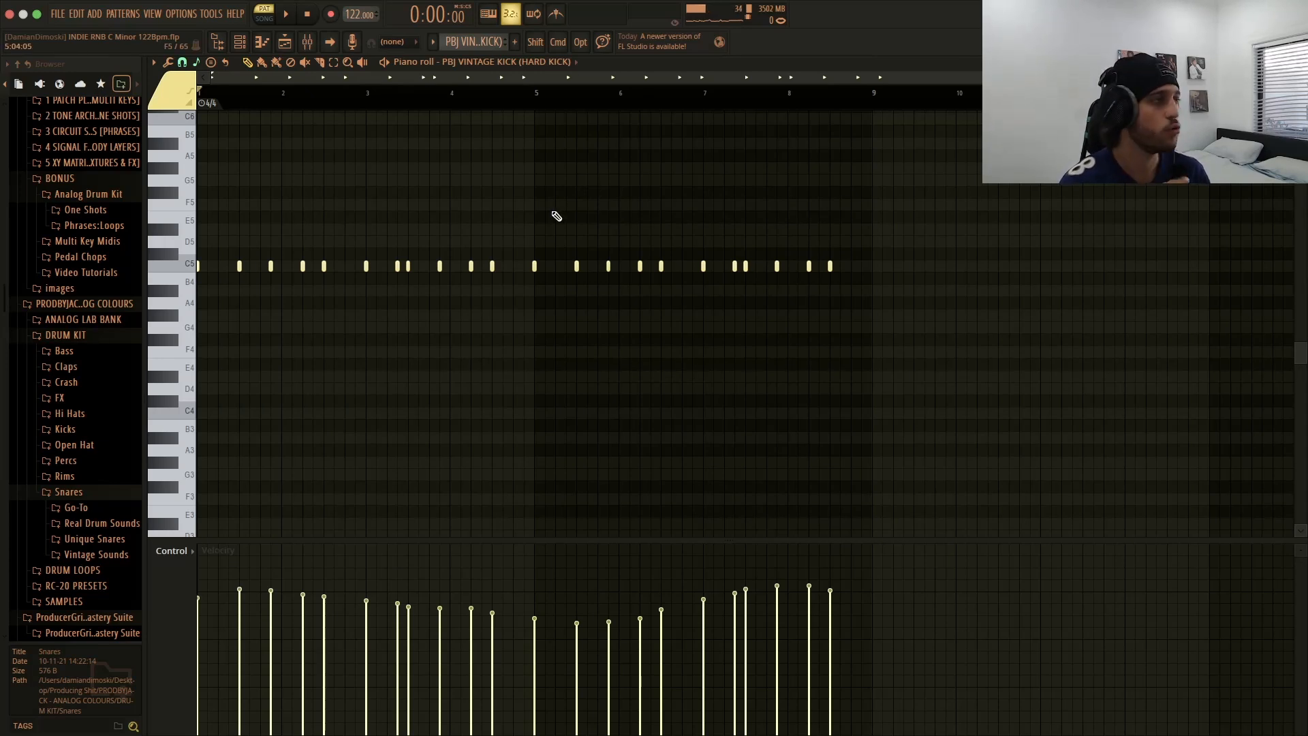
left_click(1299, 63)
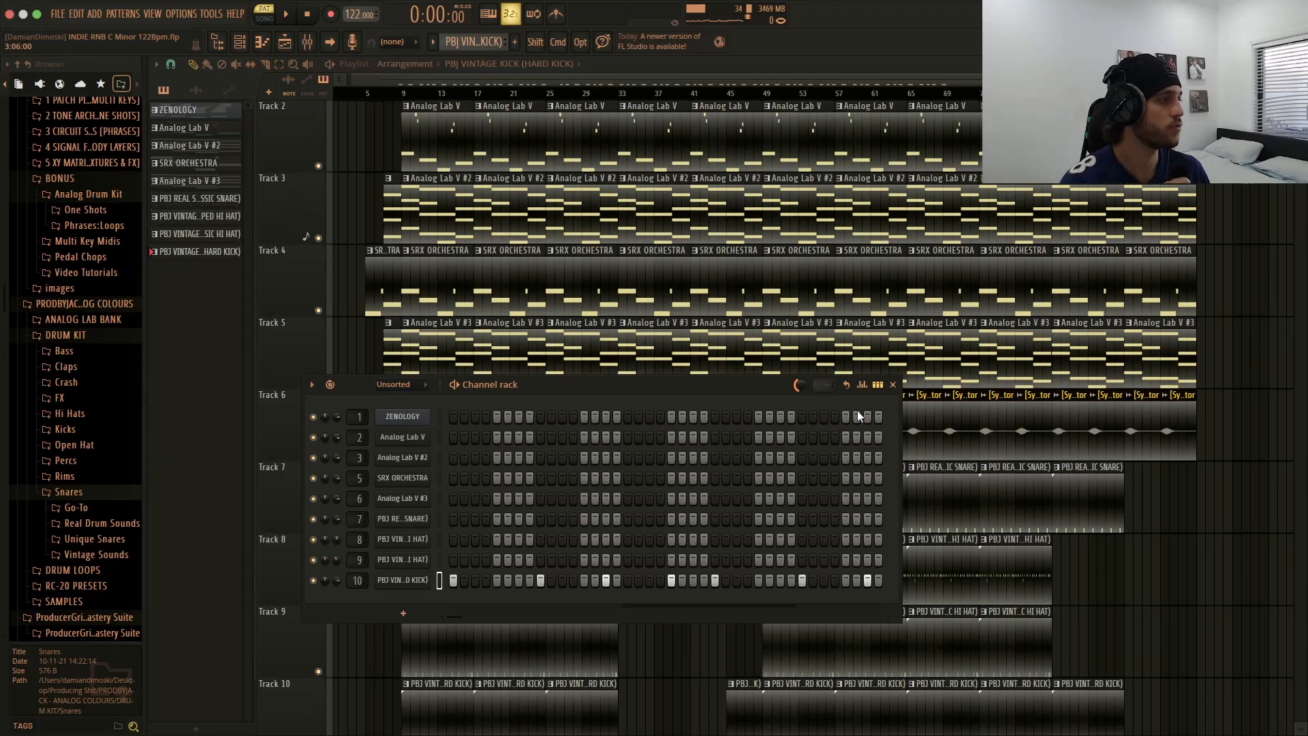
- Close the channel rack and switch to song mode with the playhead at the start of the arrangement
left_click(896, 387)
key("l")
left_click(330, 95)
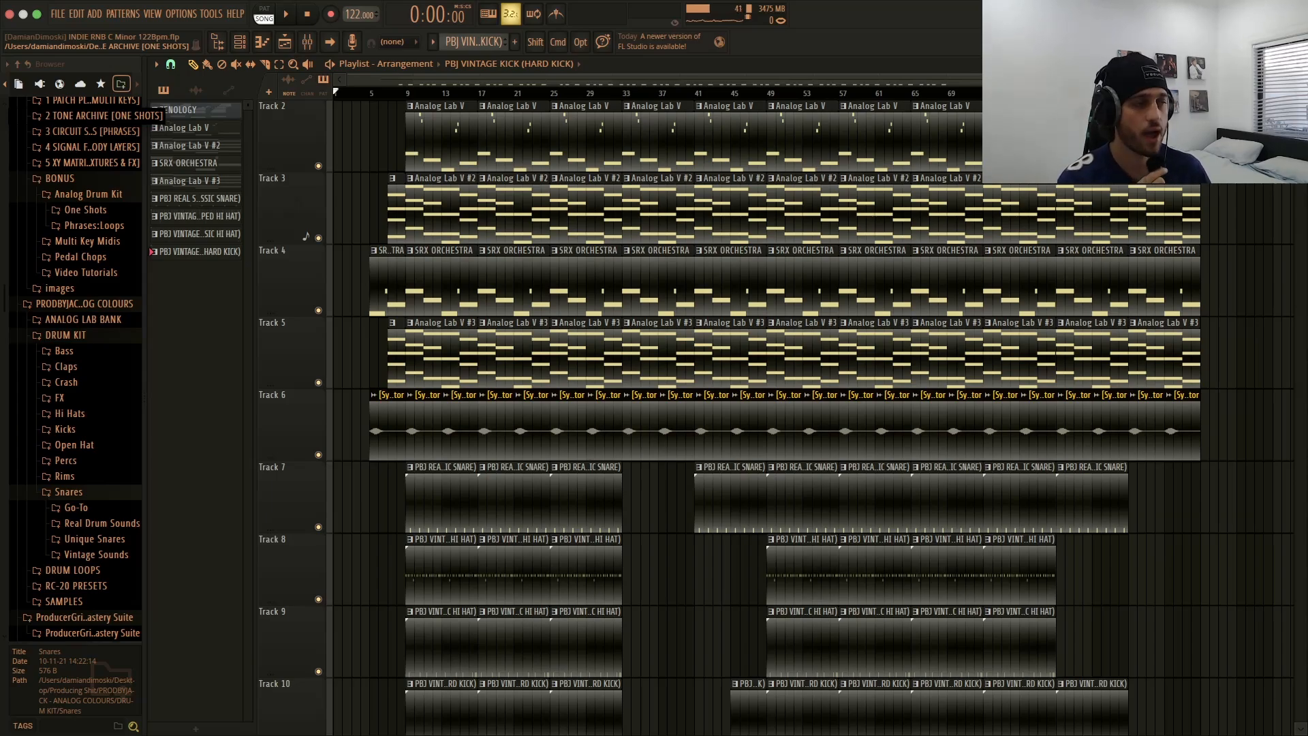
- Select the PBJ REAL SNARES (CLASSIC SNARE) pattern from Track 7 and show it in the channel rack
left_click(513, 474)
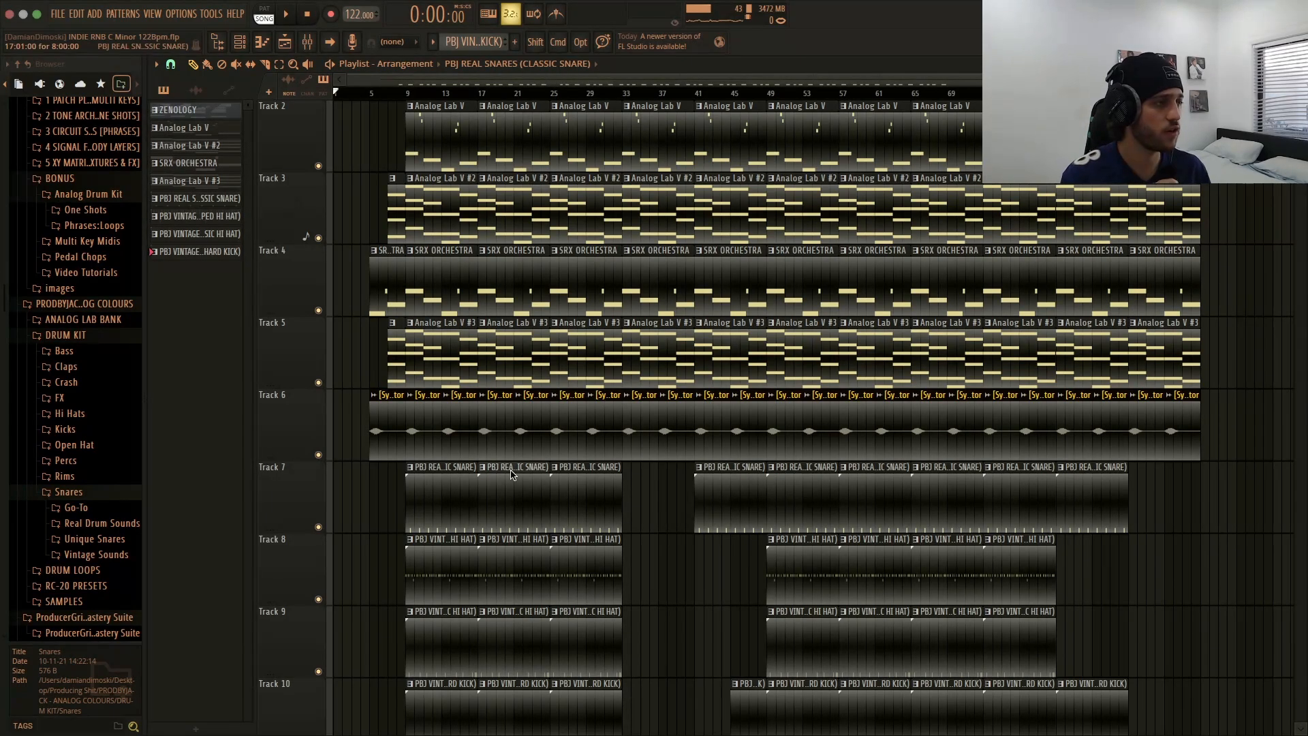
left_click(238, 41)
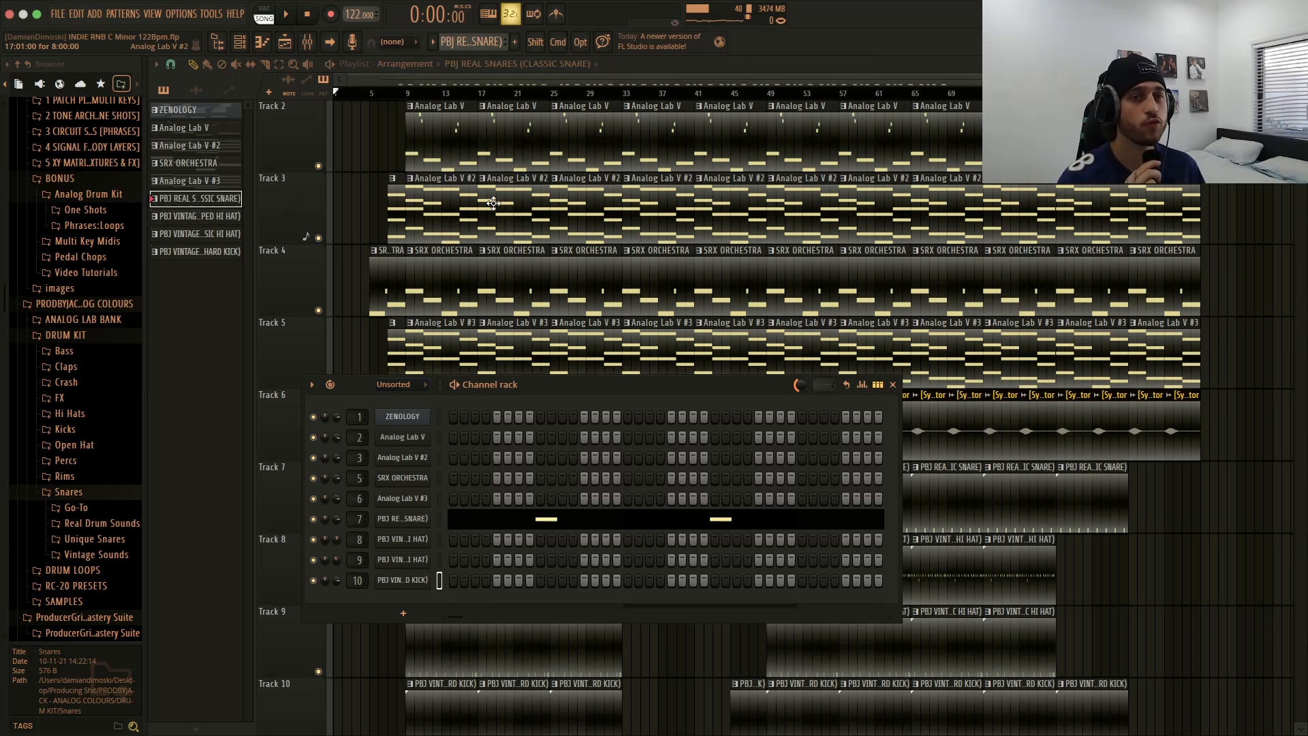
- Open the mixer and inspect how drum inserts 7 to 10 are routed to the DRUM BUS track
key("F9")
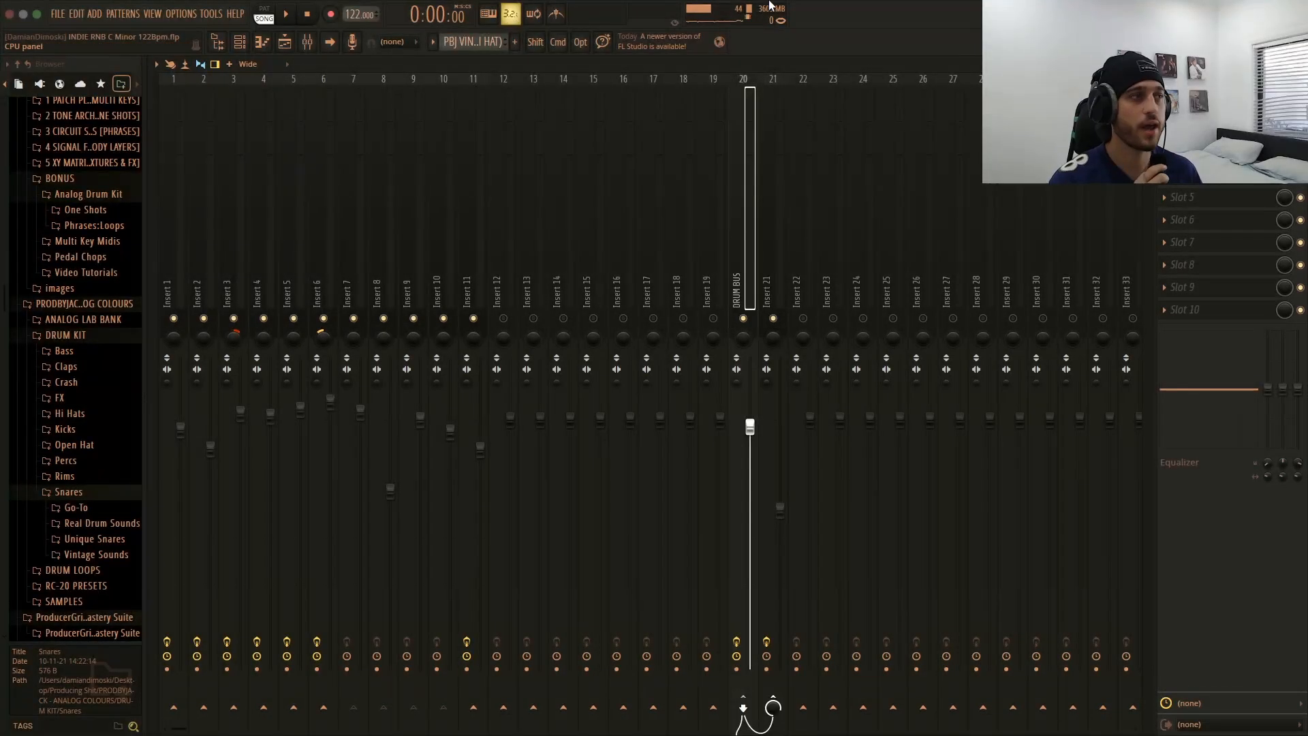
left_click(350, 190)
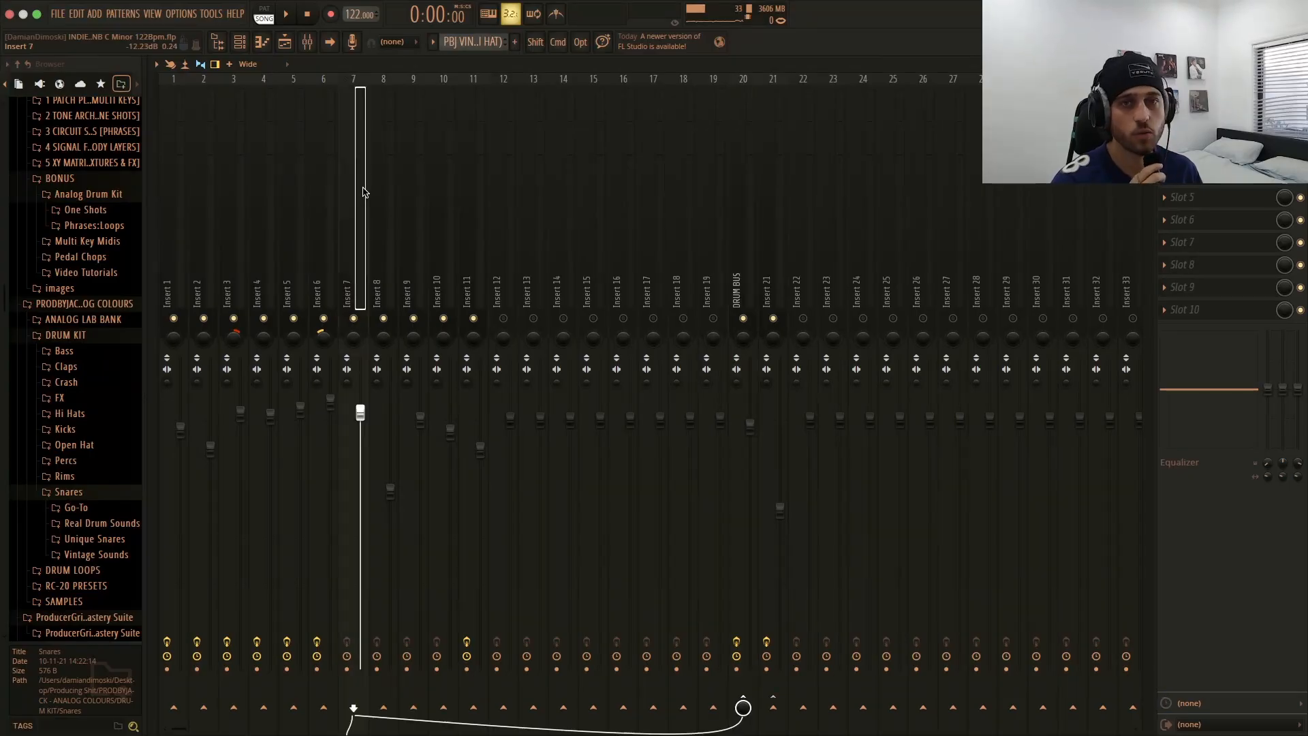
left_click(393, 192)
left_click(412, 194)
left_click(449, 202)
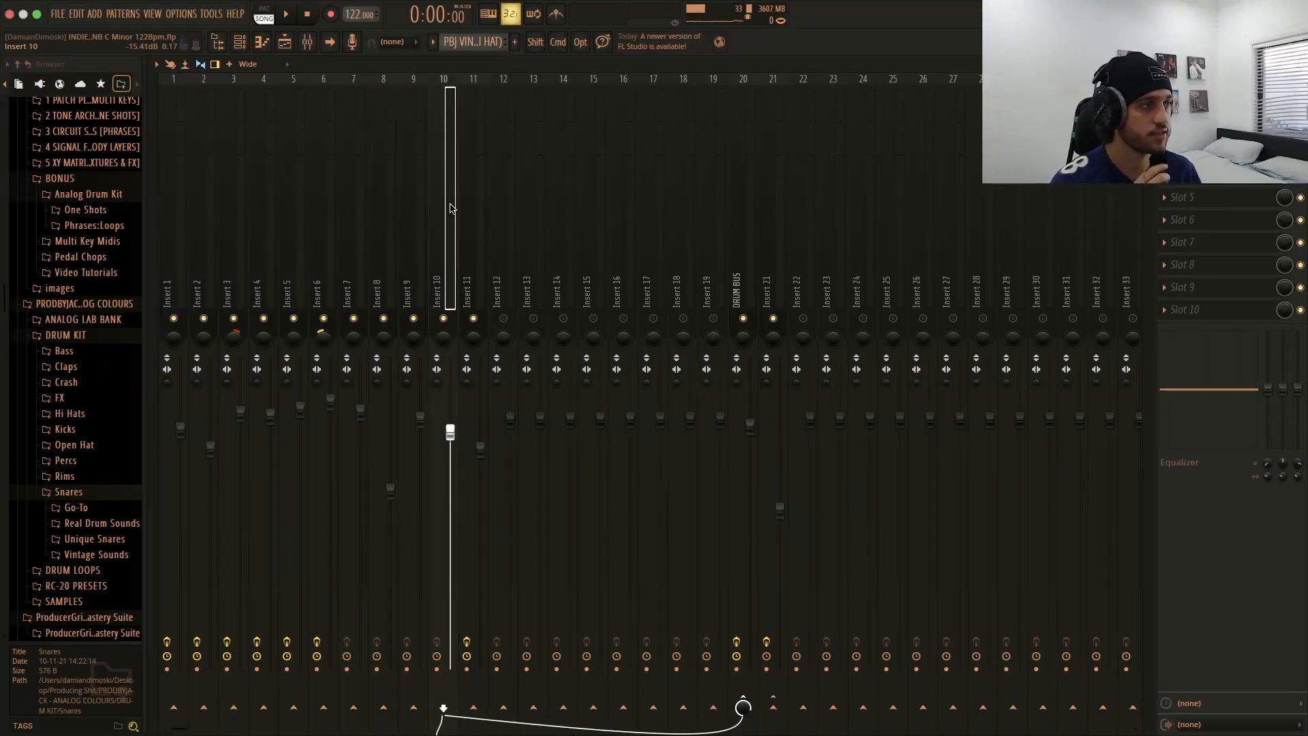
left_click(413, 206)
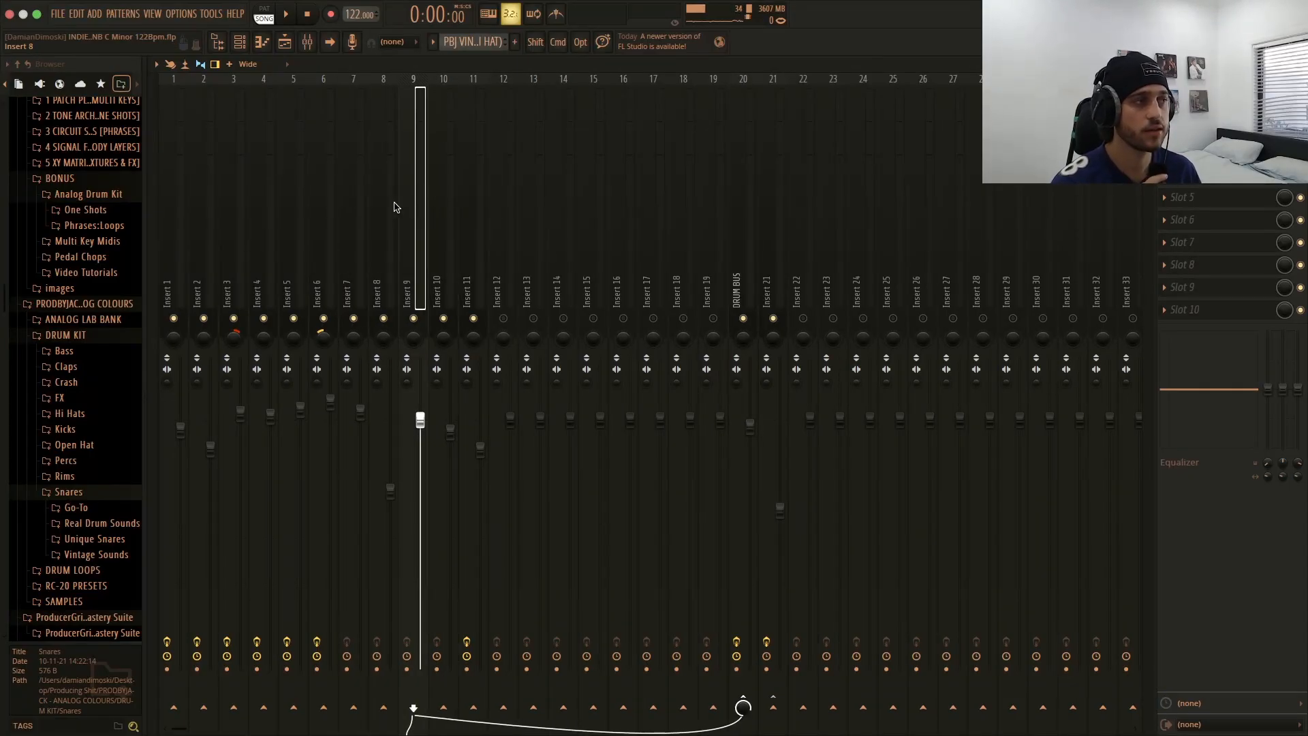
left_click(390, 204)
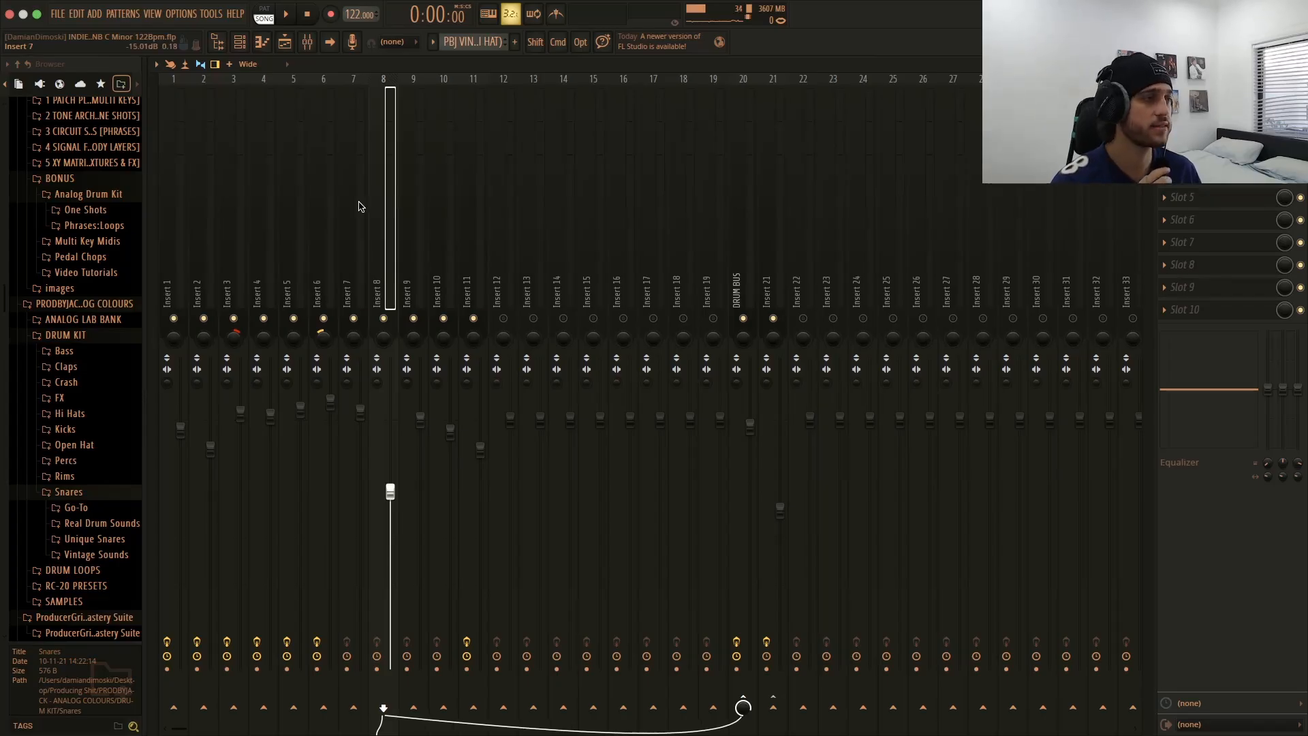
left_click(362, 205)
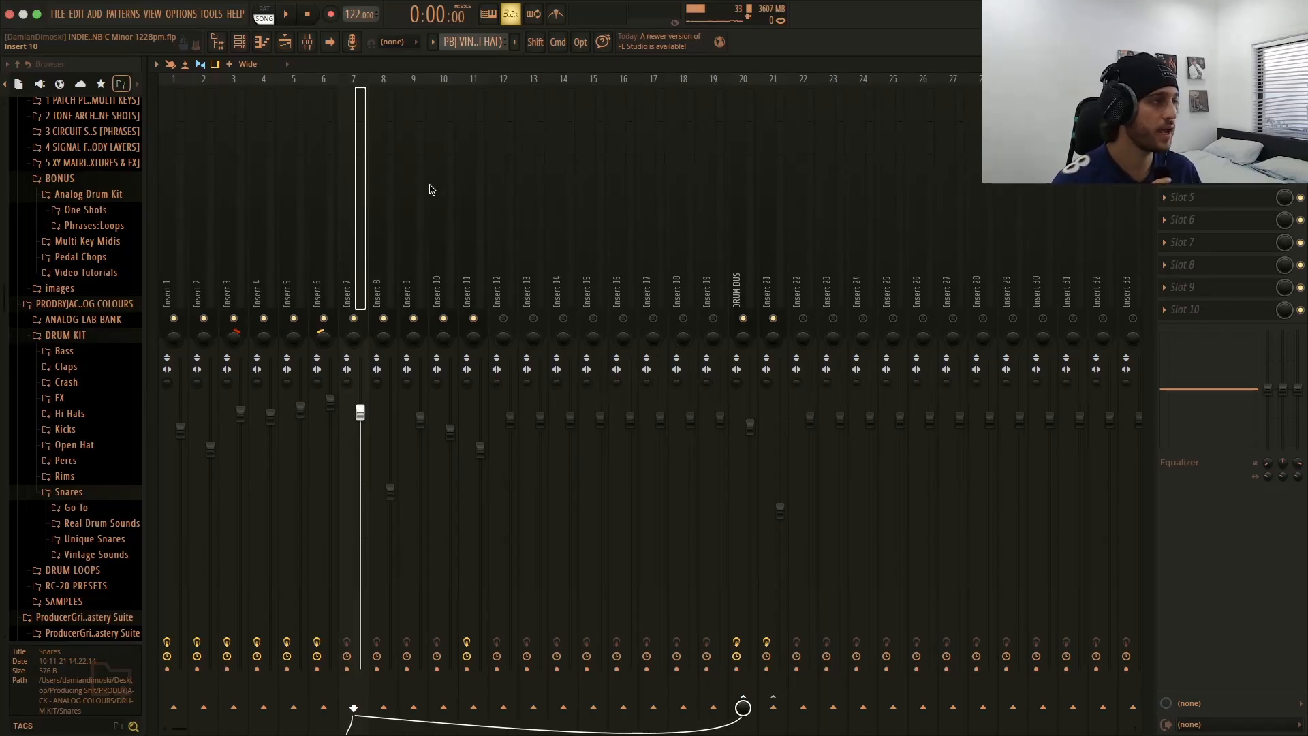
left_click(738, 283)
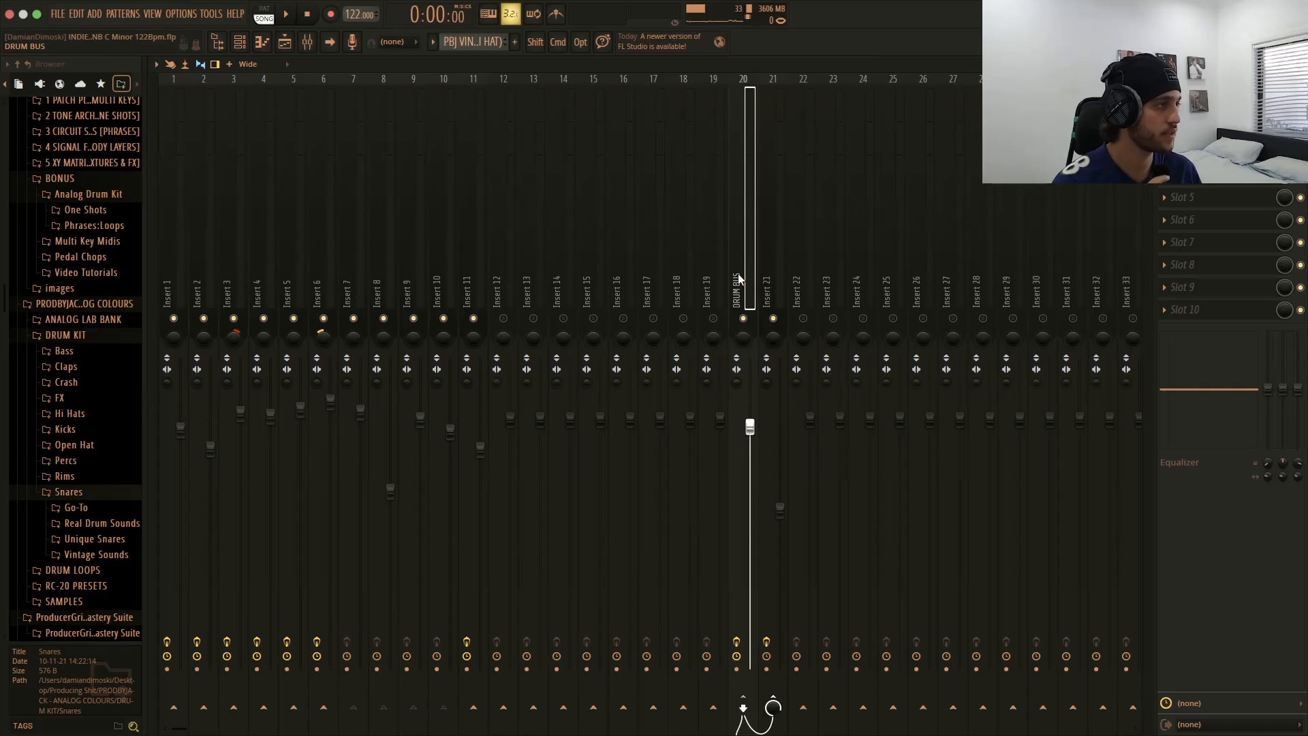
left_click(353, 293)
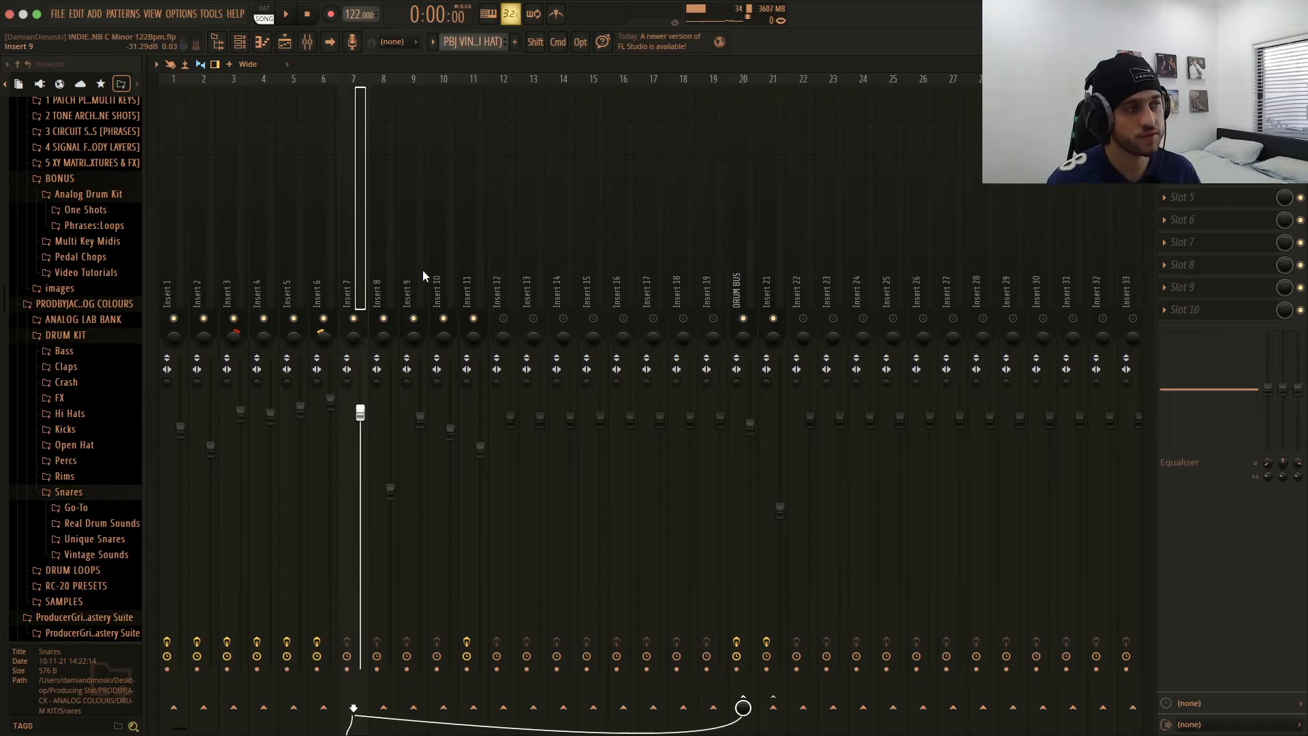
- Select the DRUM BUS mixer track and review its RC-20 Retro Color settings
left_click(735, 273)
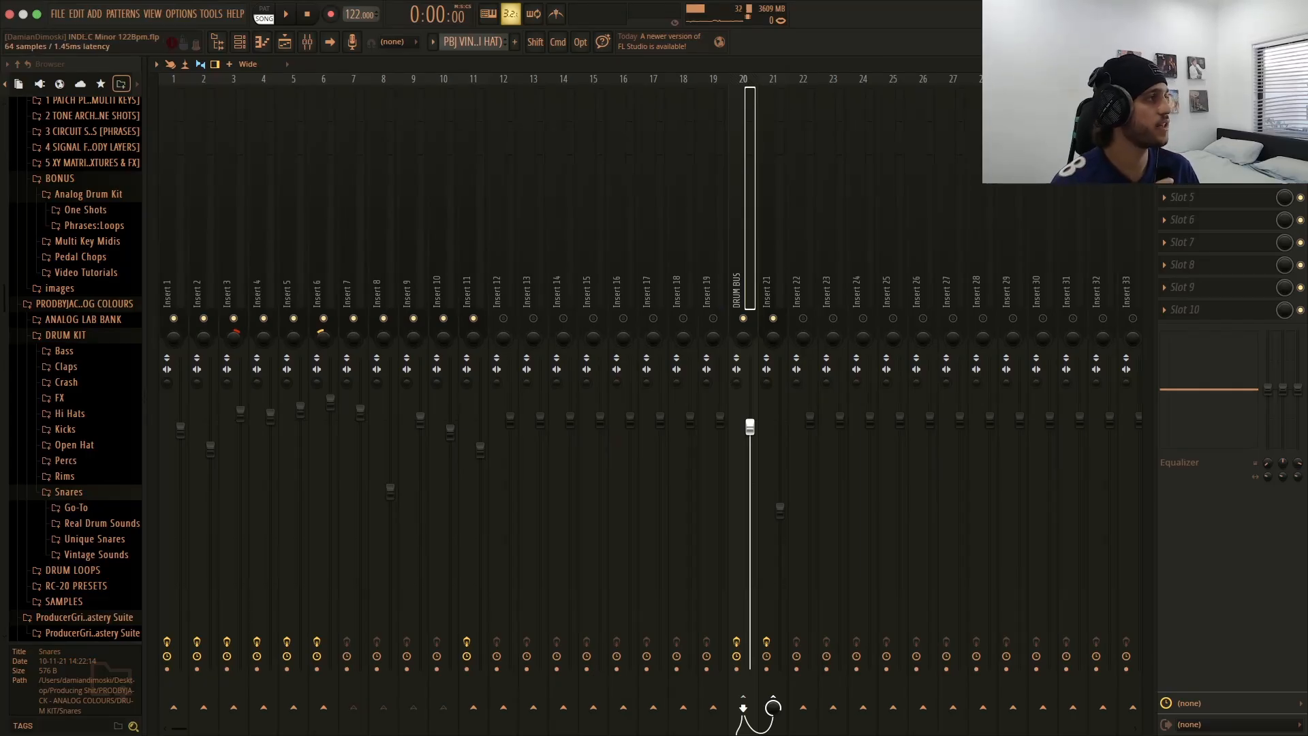
left_click(1200, 107)
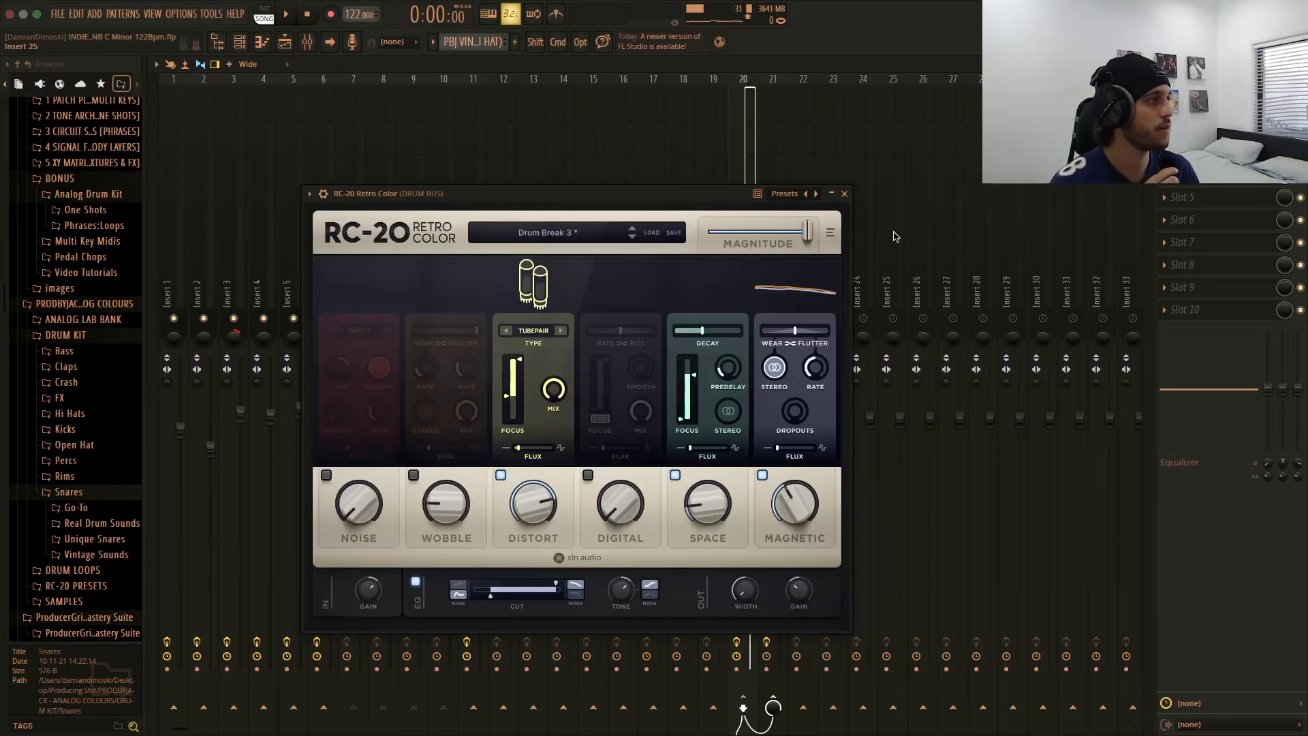
left_click(844, 194)
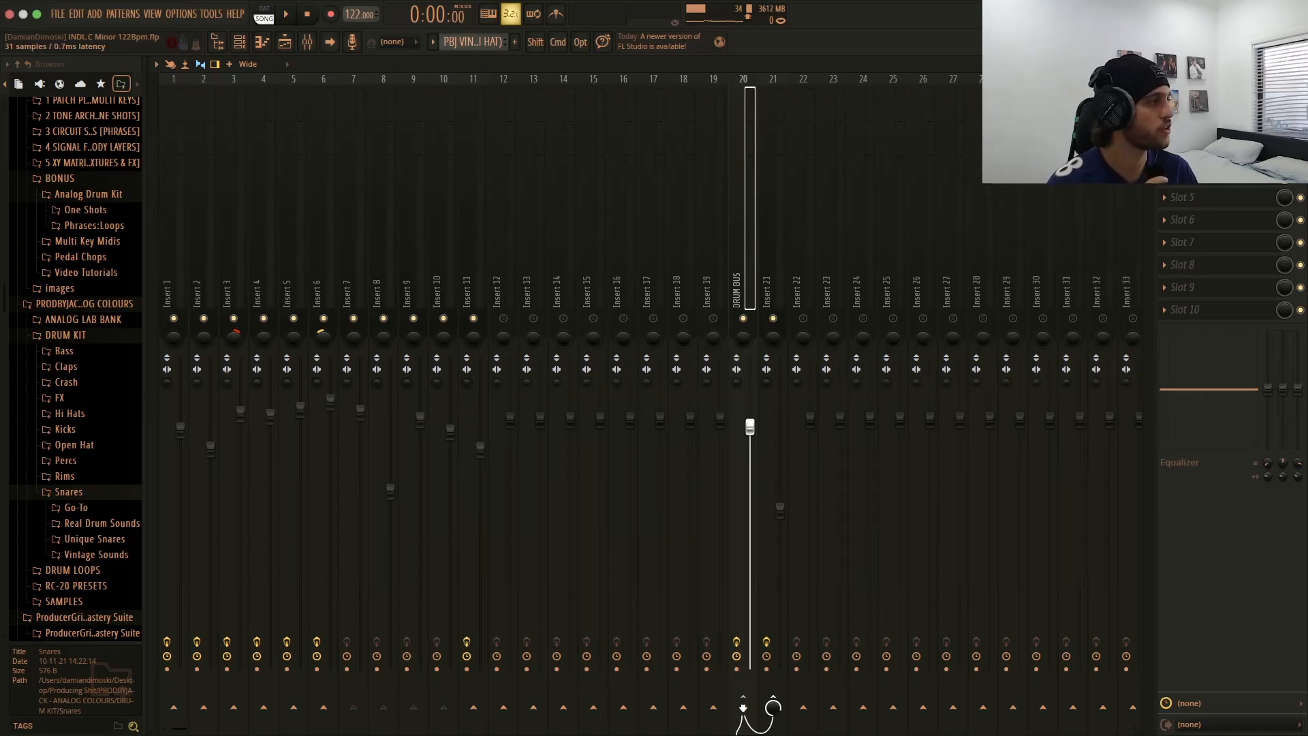
- Review the Decimort 2 bit crusher and MJUCjr compressor settings on the DRUM BUS
left_click(1199, 129)
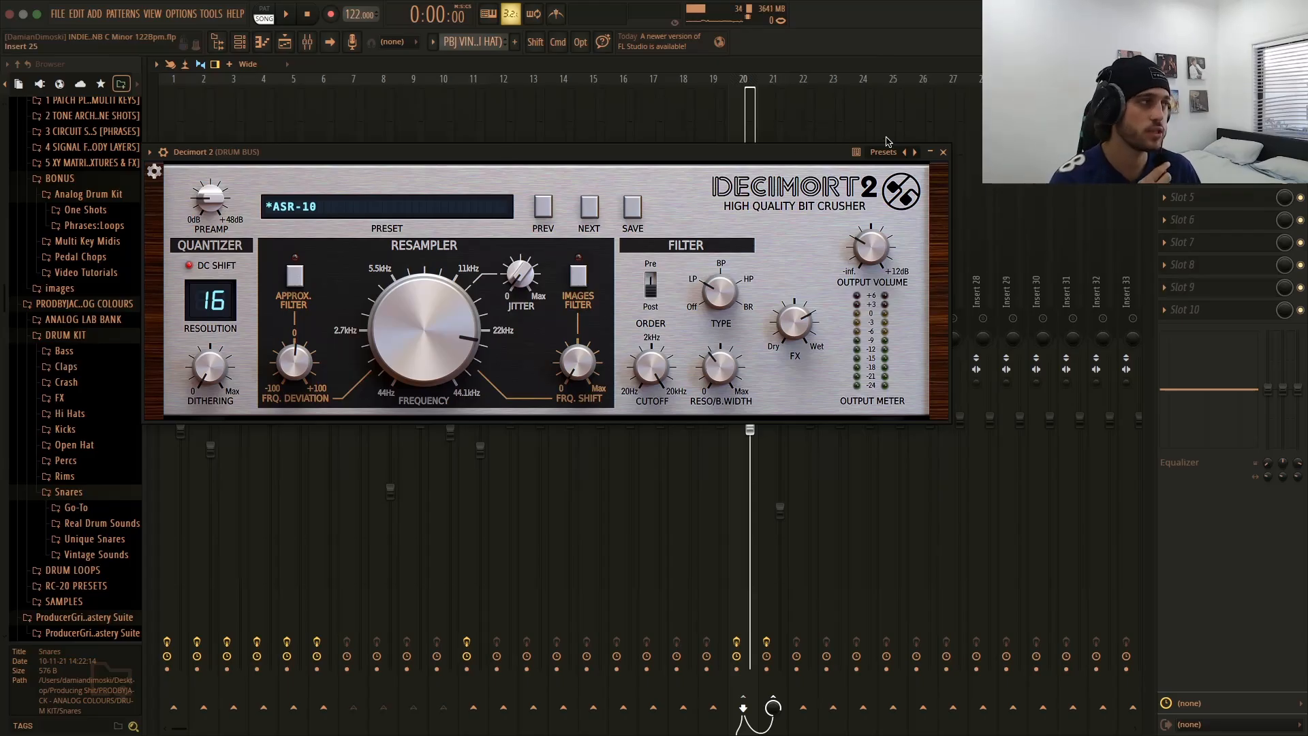
left_click(943, 152)
left_click(1199, 152)
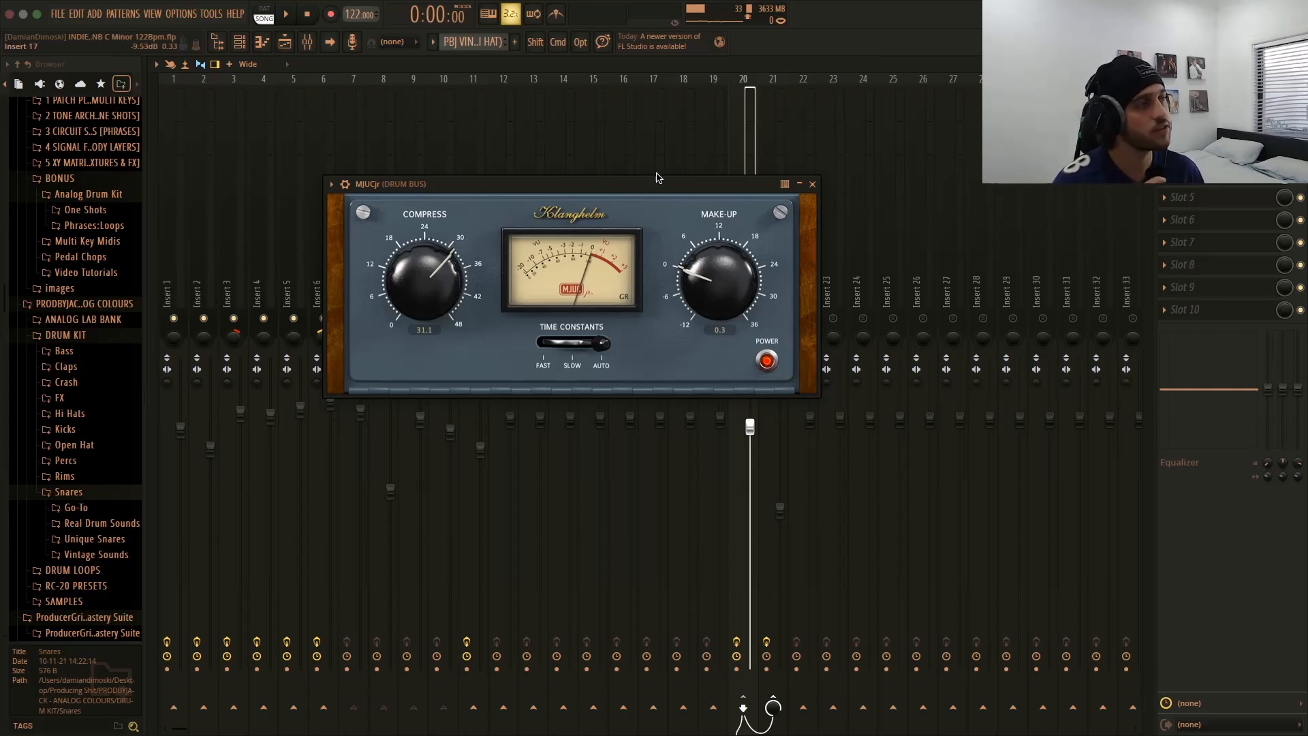
left_click(812, 184)
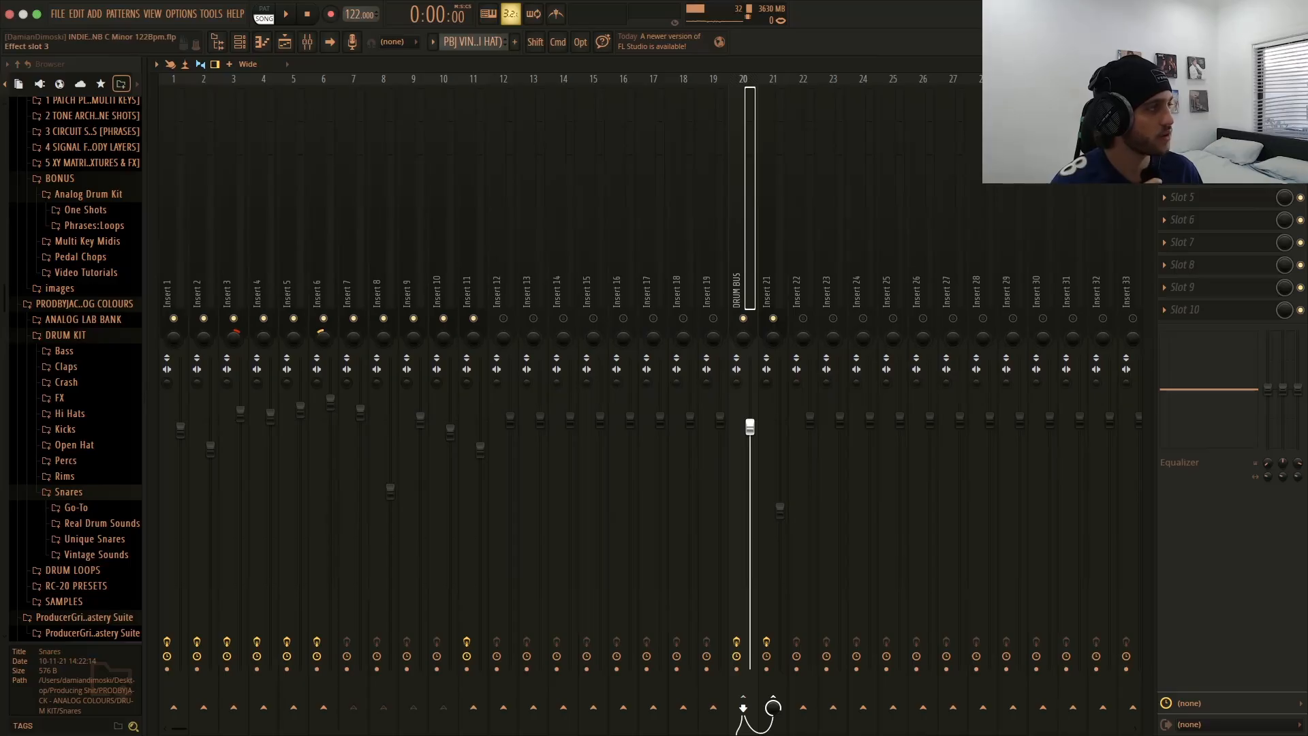
- Open the DRUM BUS's Pre 1973 preamp and move its window clear to show all of its settings
left_click(1199, 131)
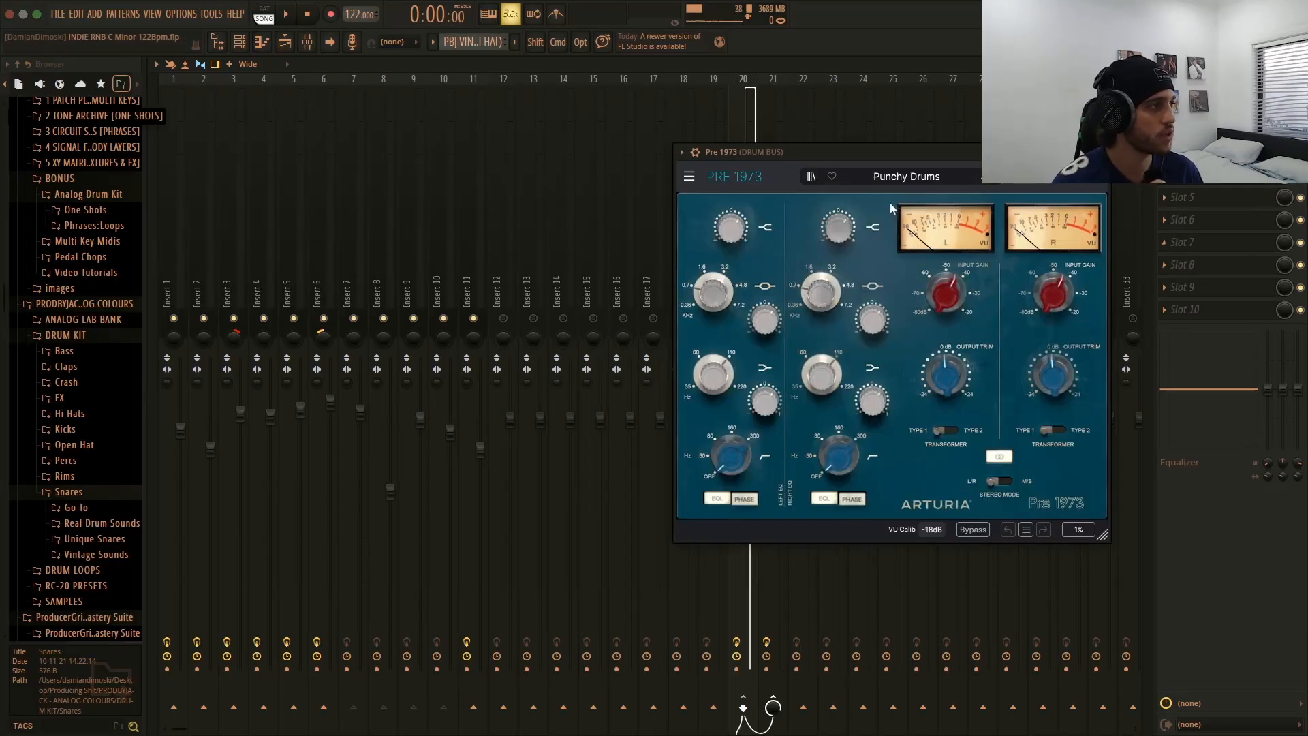
left_click_drag(834, 159, 489, 201)
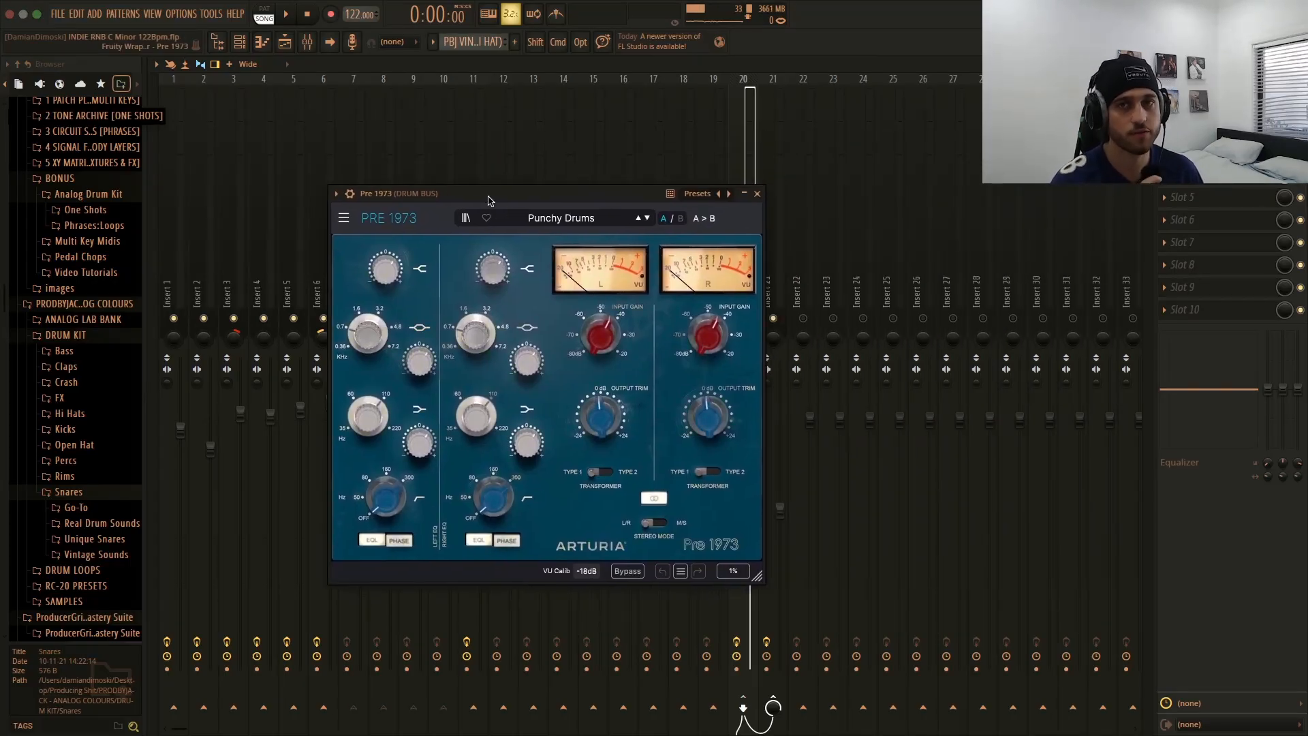
- Close the Pre 1973 preamp window and save the project
left_click(756, 194)
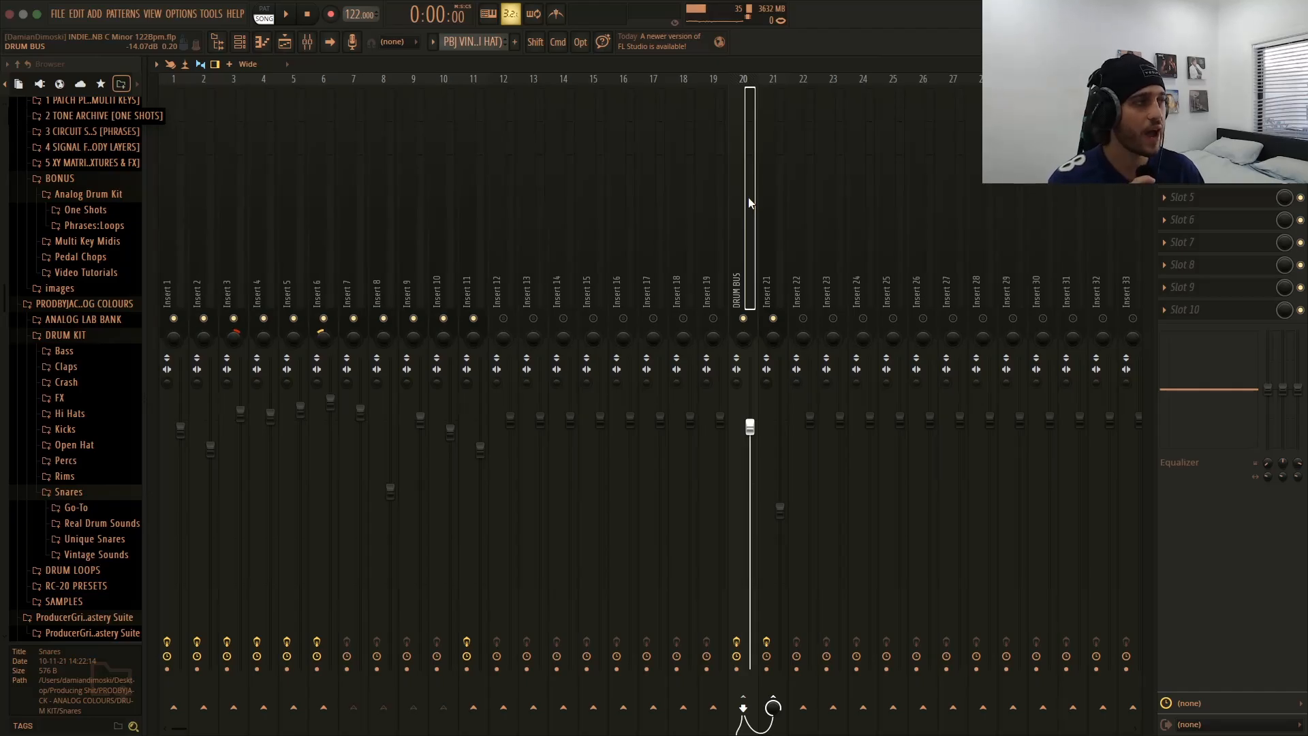
key("super+s")
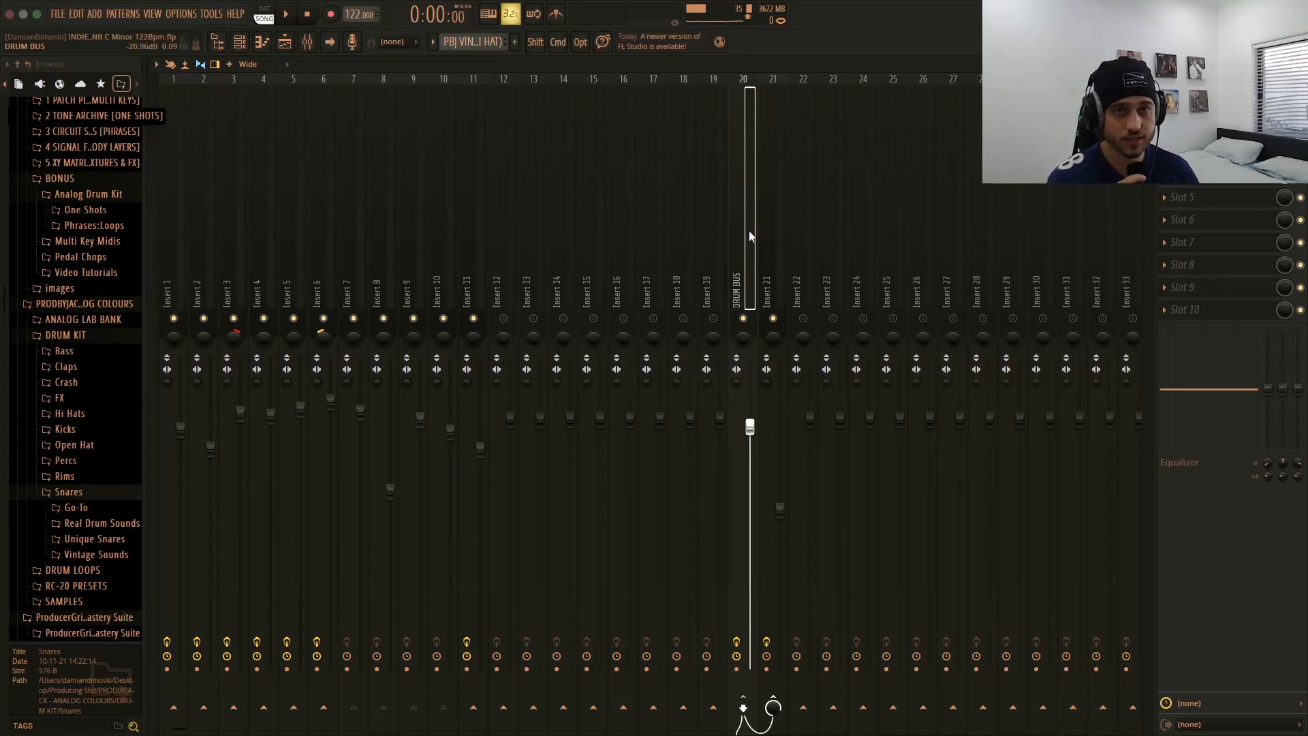
- Select mixer Insert 21 and review its ValhallaRoom SnareBigRoom reverb settings, moving the plugin window clear of the Insert 21 strip
left_click(779, 236)
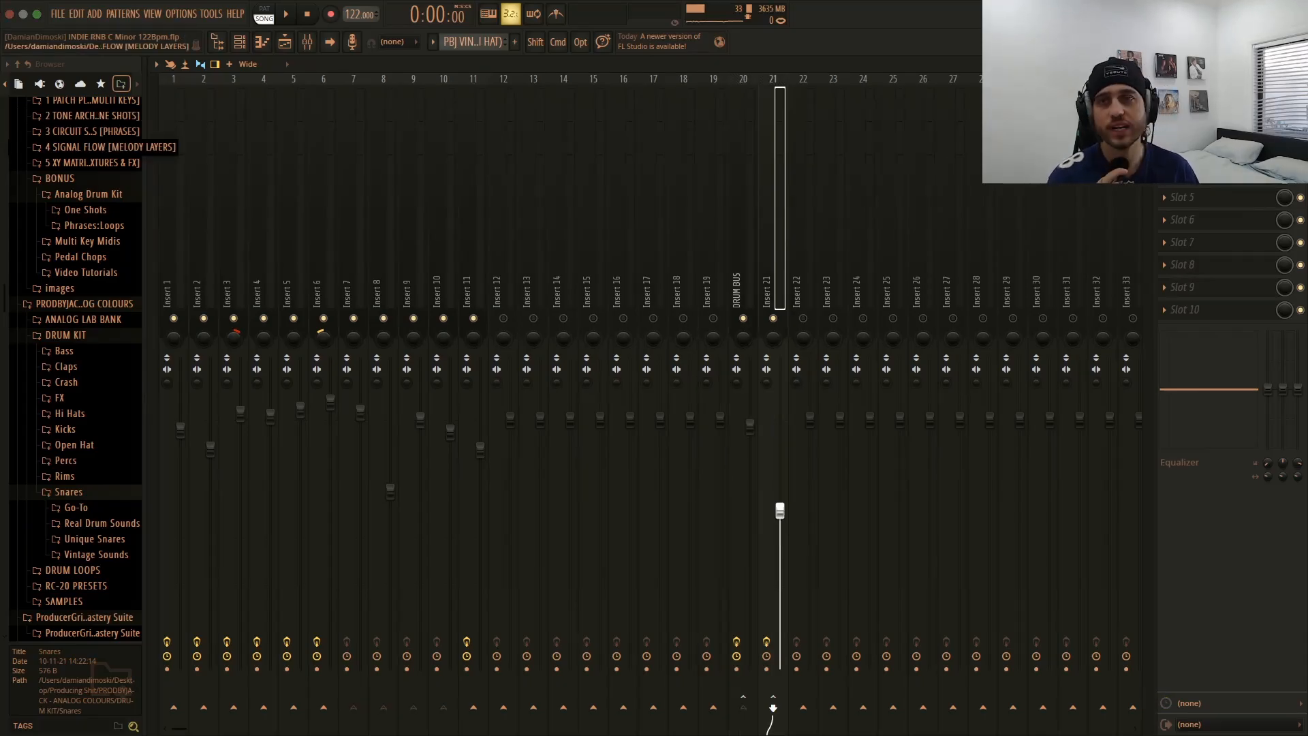
left_click_drag(266, 147, 488, 207)
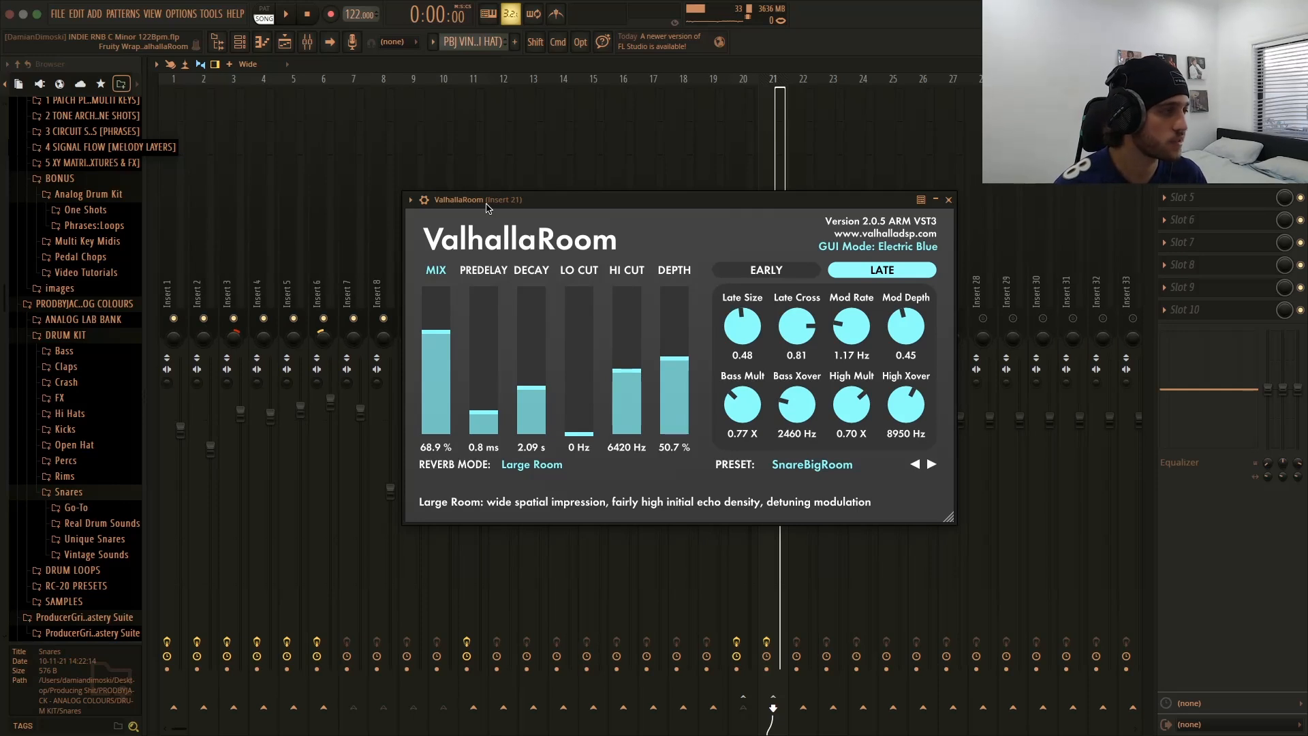
left_click_drag(487, 207, 220, 271)
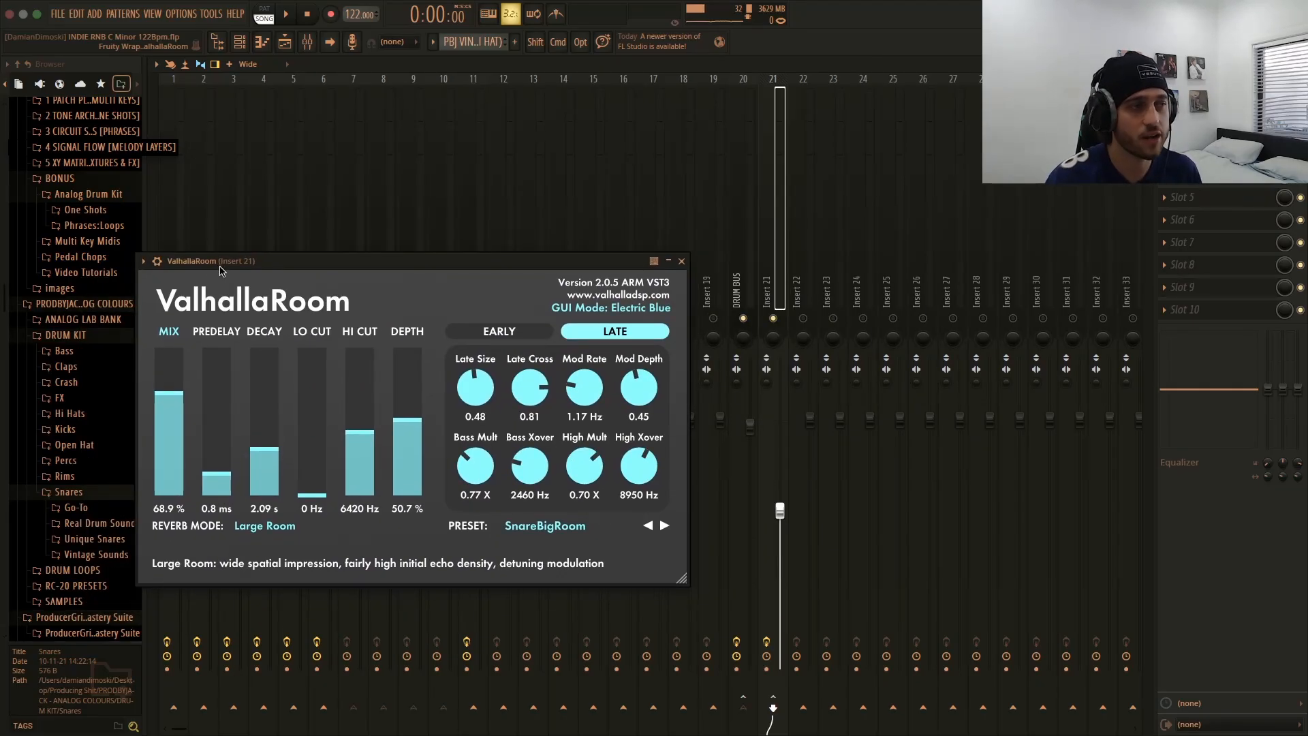
left_click_drag(220, 270, 224, 324)
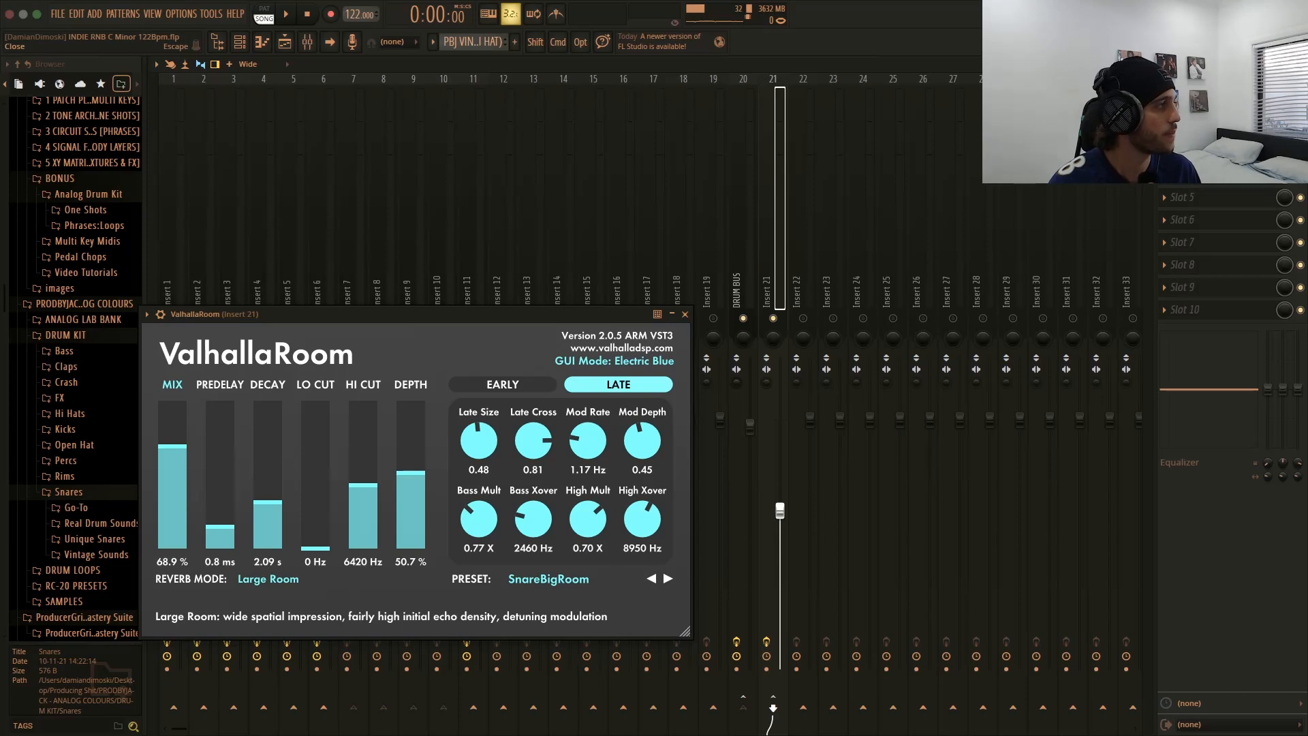
- Return to the playlist, place the playback position at bar 9 and close the ValhallaRoom window
left_click(1298, 64)
left_click_drag(409, 94, 408, 94)
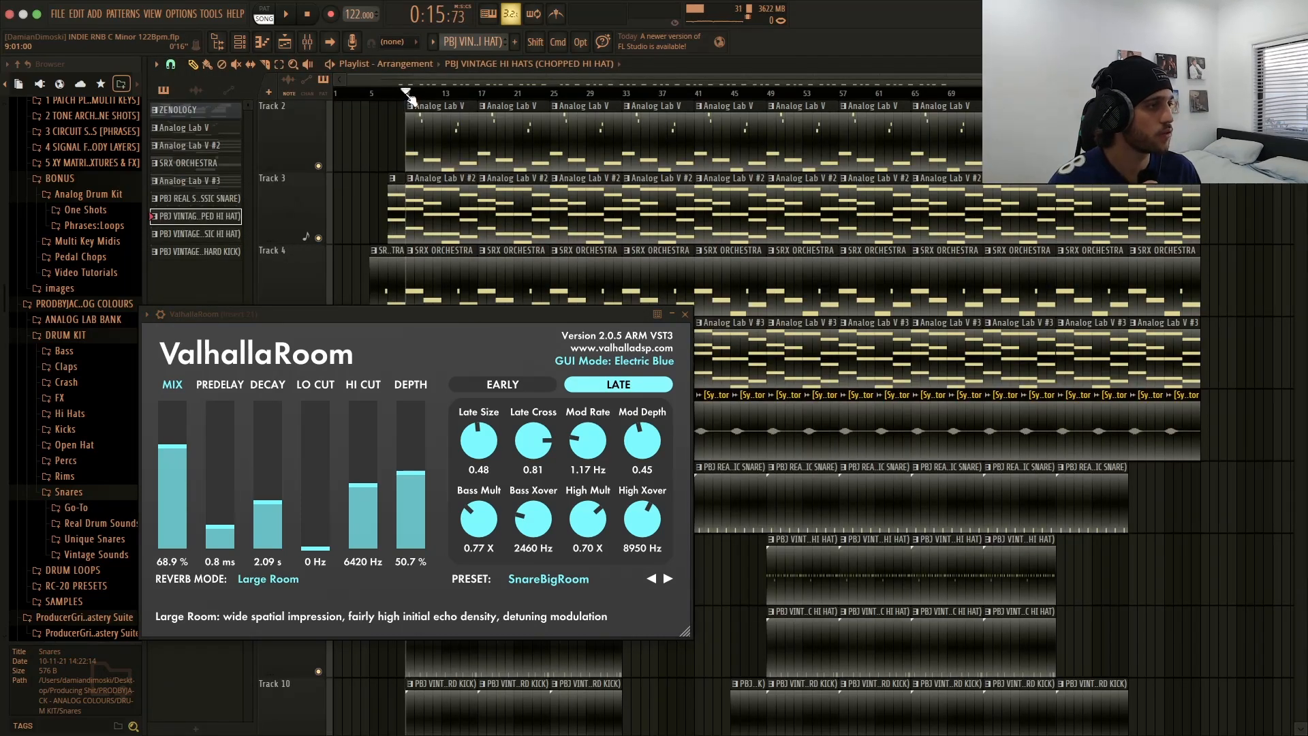
left_click(687, 313)
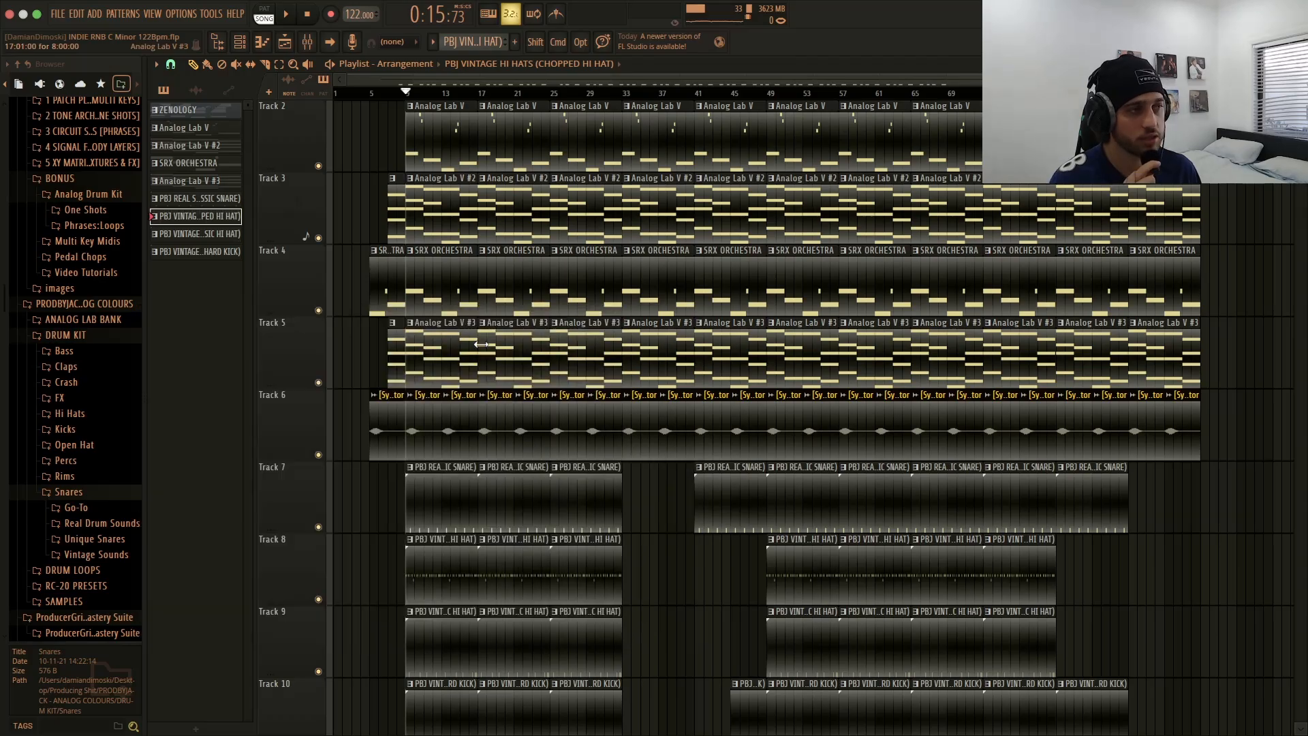
- Mute playlist Tracks 1 to 6 and Track 11, leaving only the drum tracks 7 to 10 active
left_click(319, 454)
left_click(322, 382)
left_click(318, 310)
left_click(318, 237)
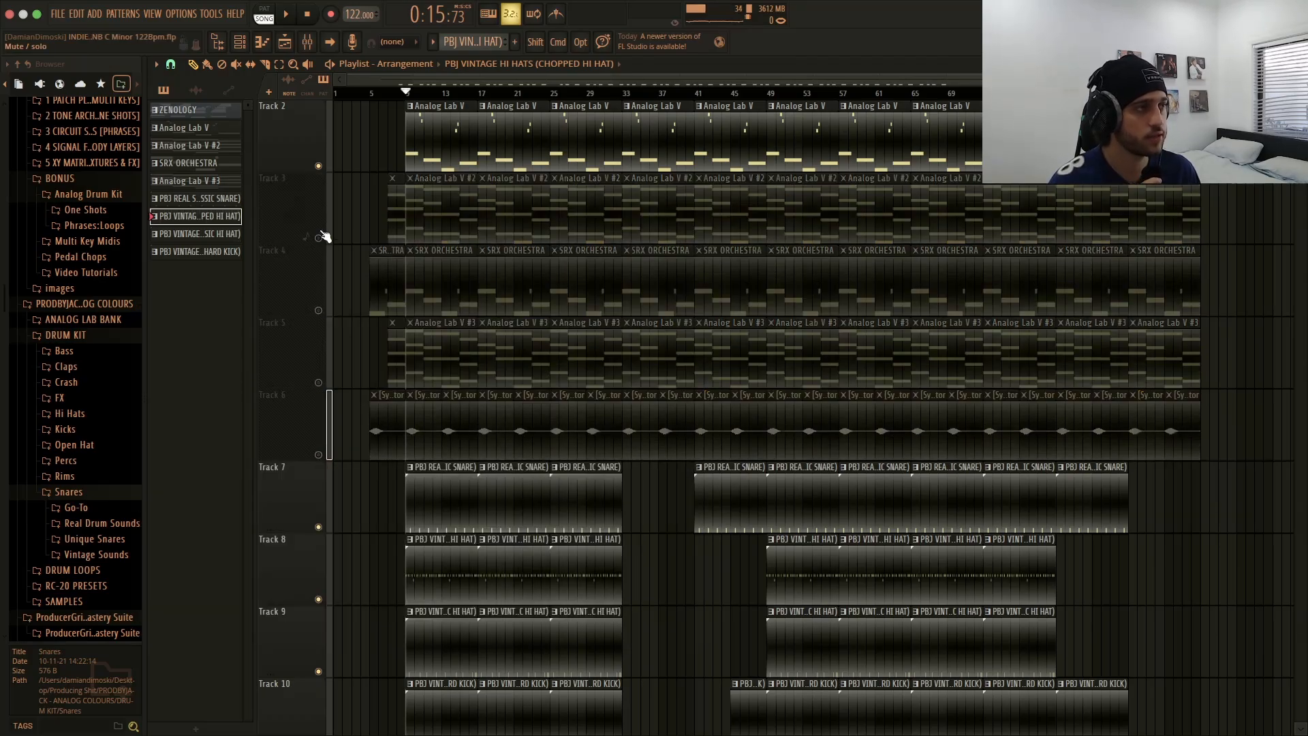
left_click(319, 165)
scroll(392, 110, "up", 3)
scroll(408, 143, "down", 3)
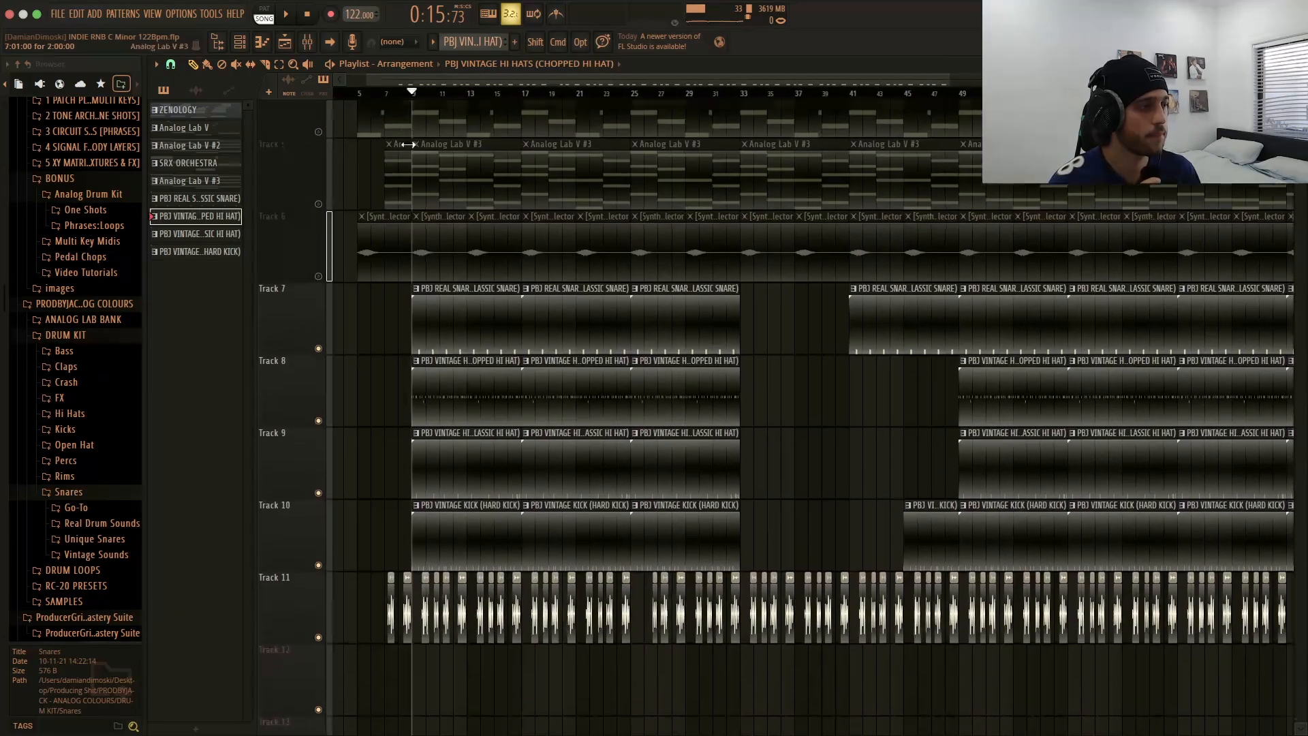
scroll(433, 351, "up", 4)
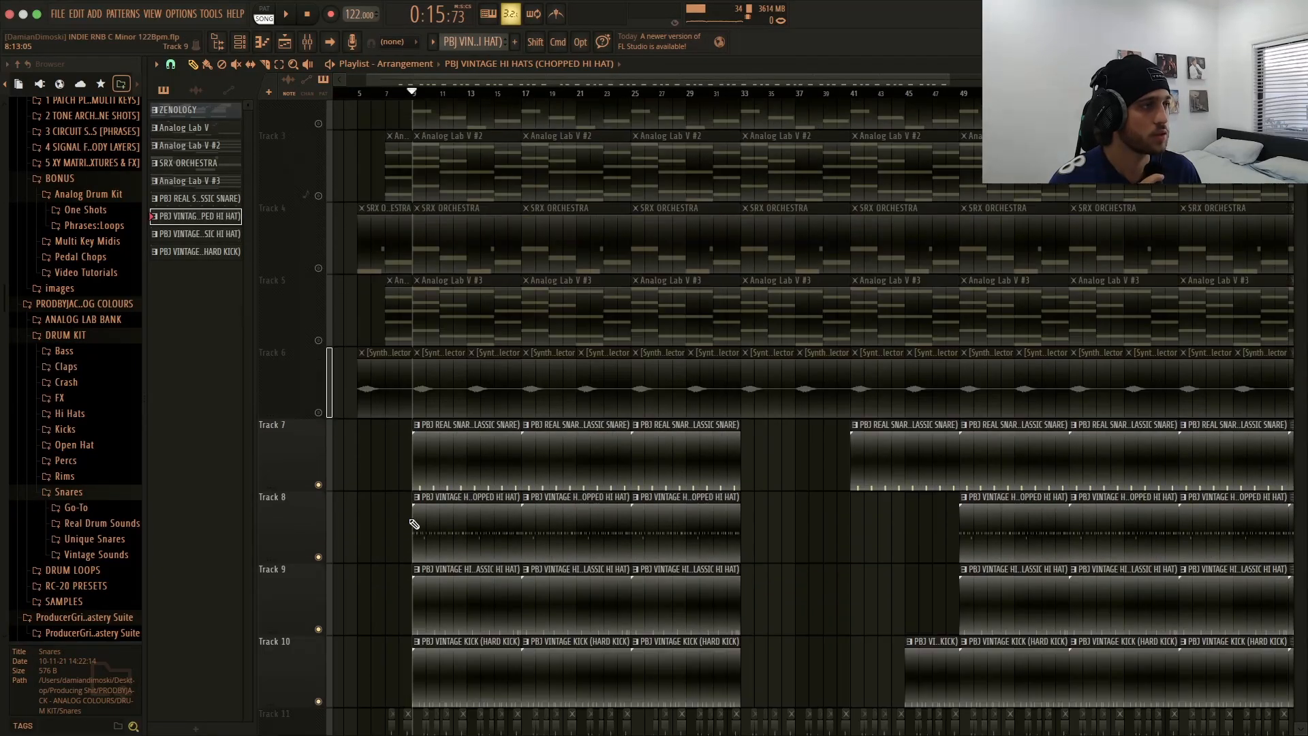
left_click(318, 166)
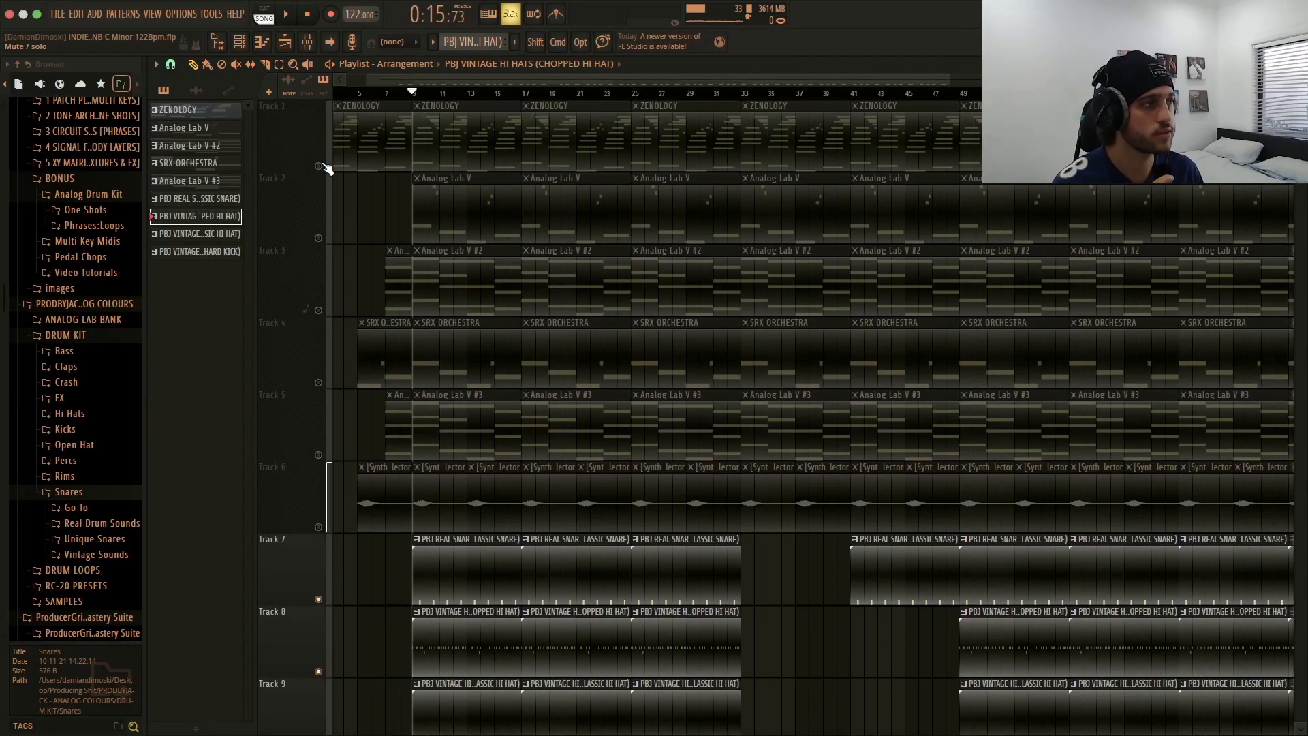
scroll(459, 163, "down", 1)
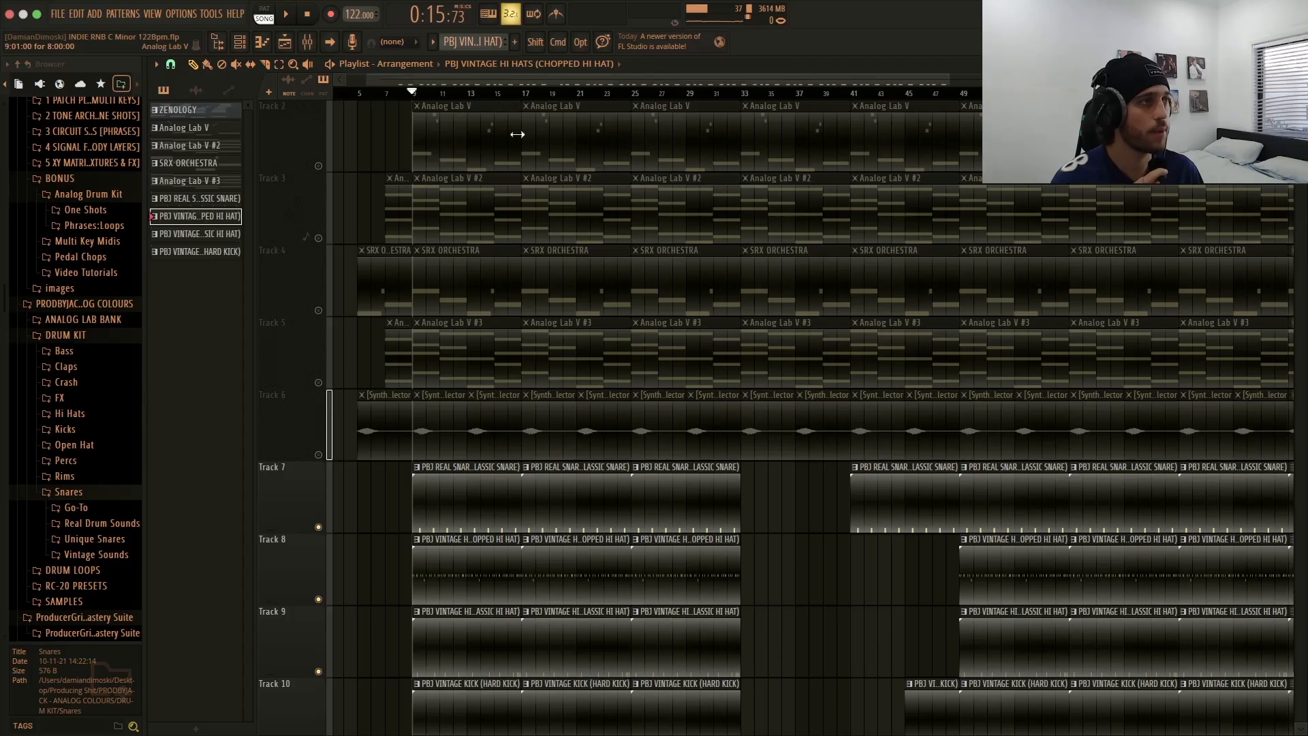
- Mute the DRUM BUS and Insert 21 in the mixer and play the drums from bar 9 without them
left_click(306, 41)
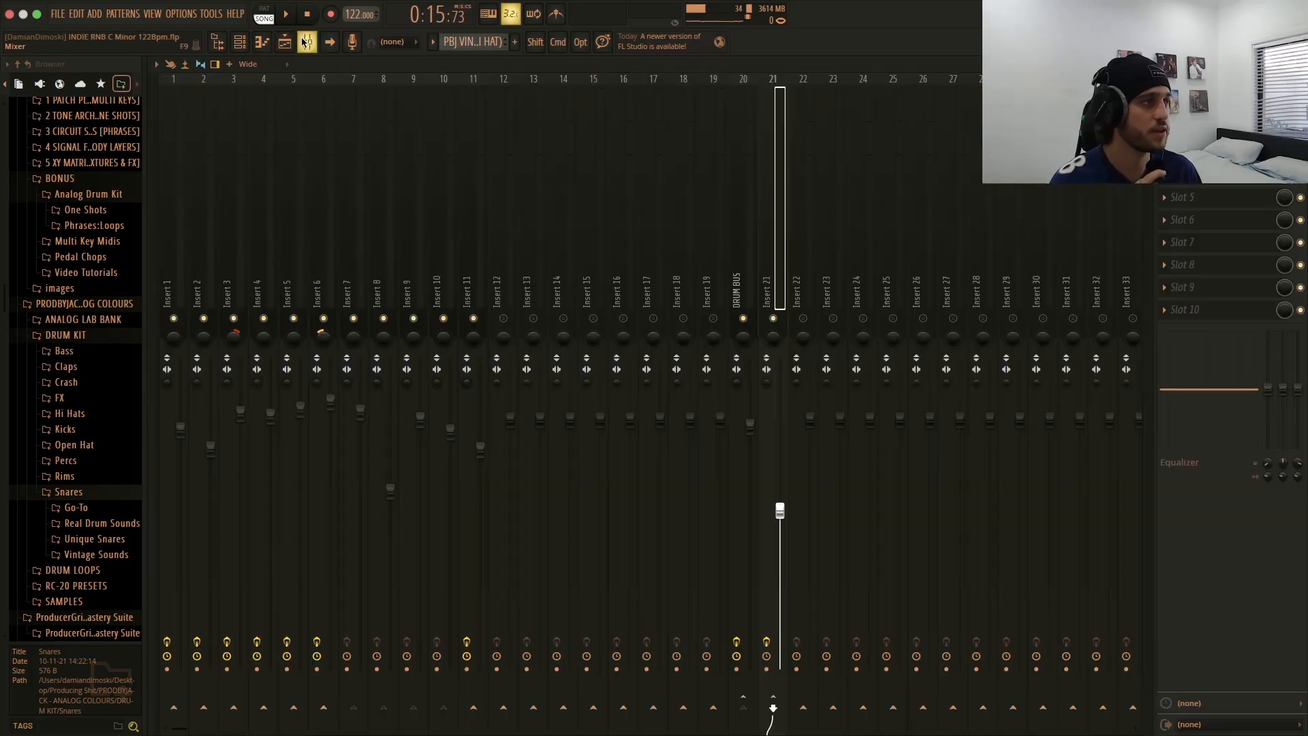
left_click(749, 315)
left_click(769, 318)
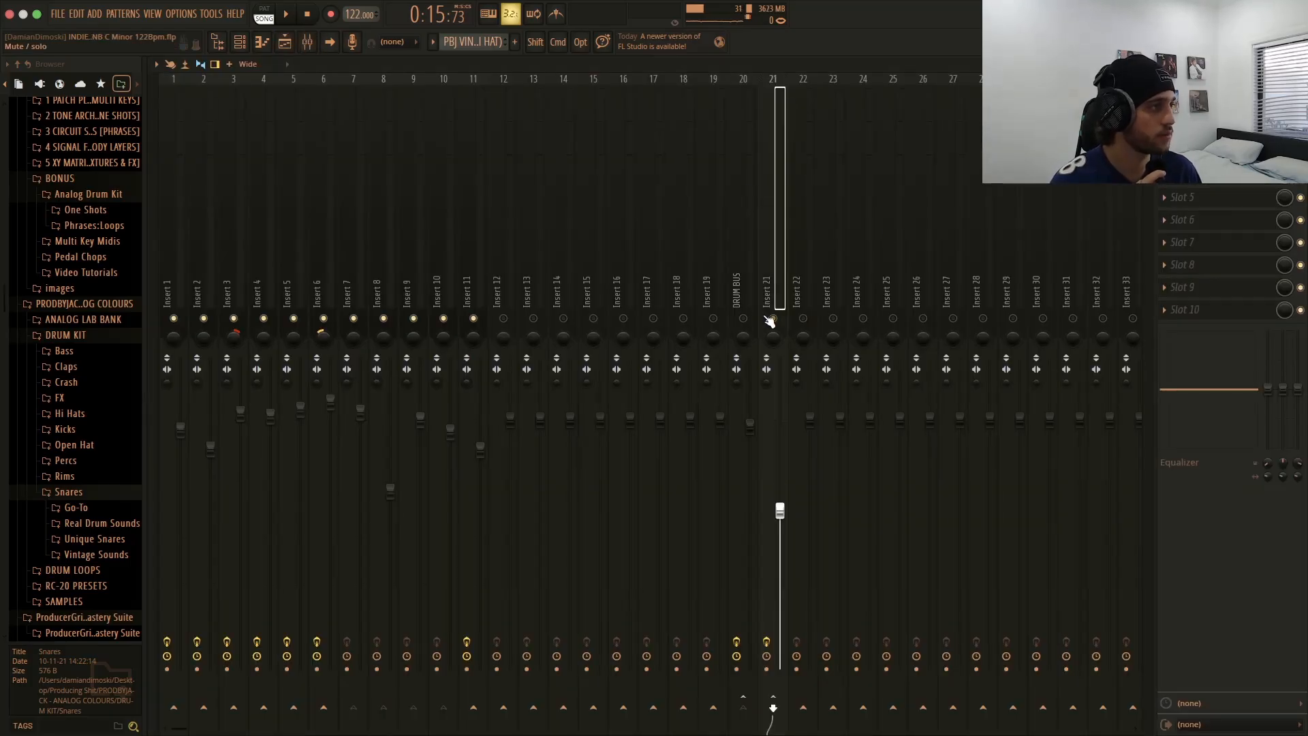
key("space")
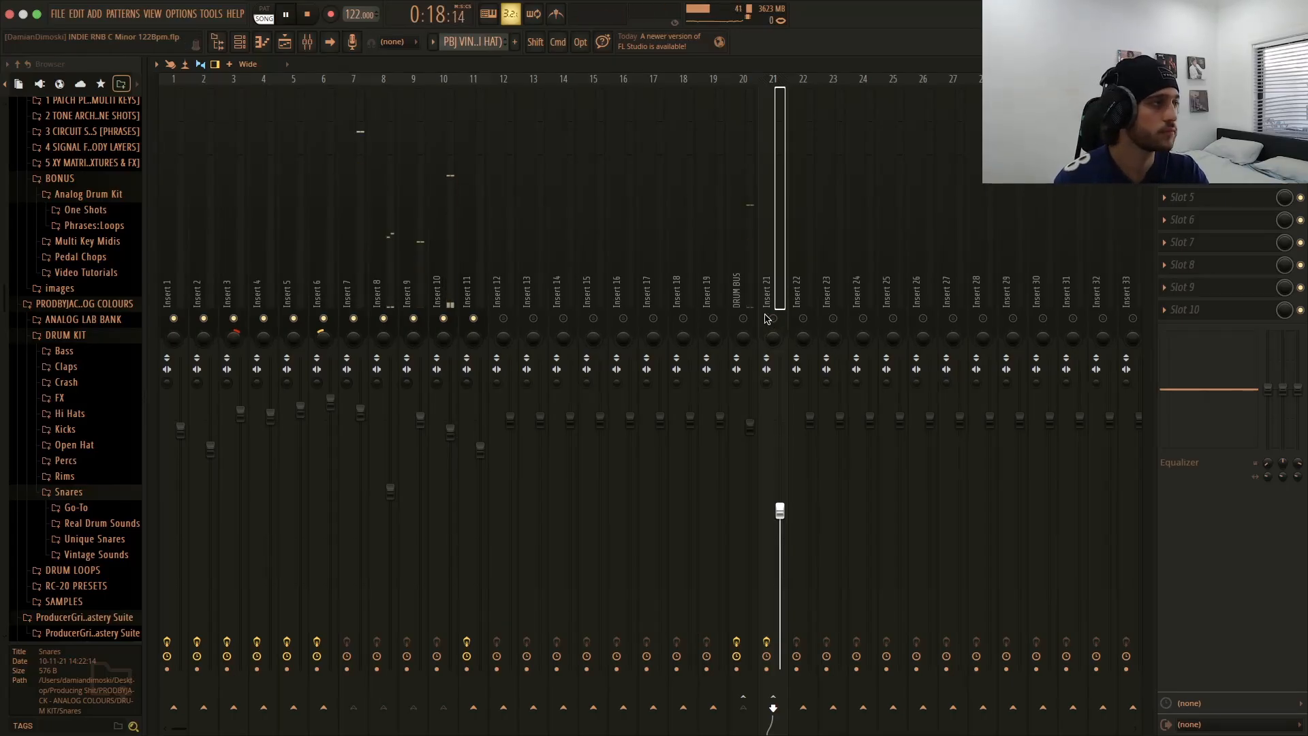
key("space")
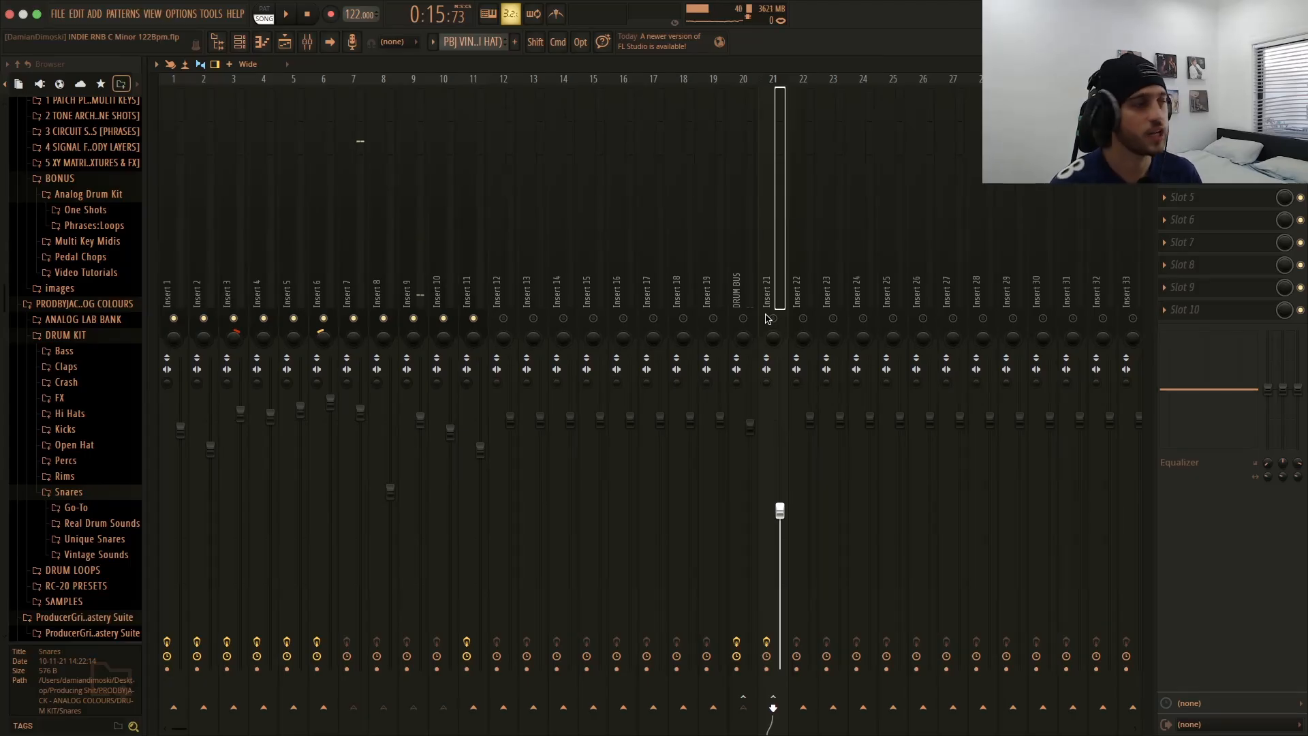
- Unmute the DRUM BUS and play the drums with its effects, keeping Insert 21 muted
left_click(741, 319)
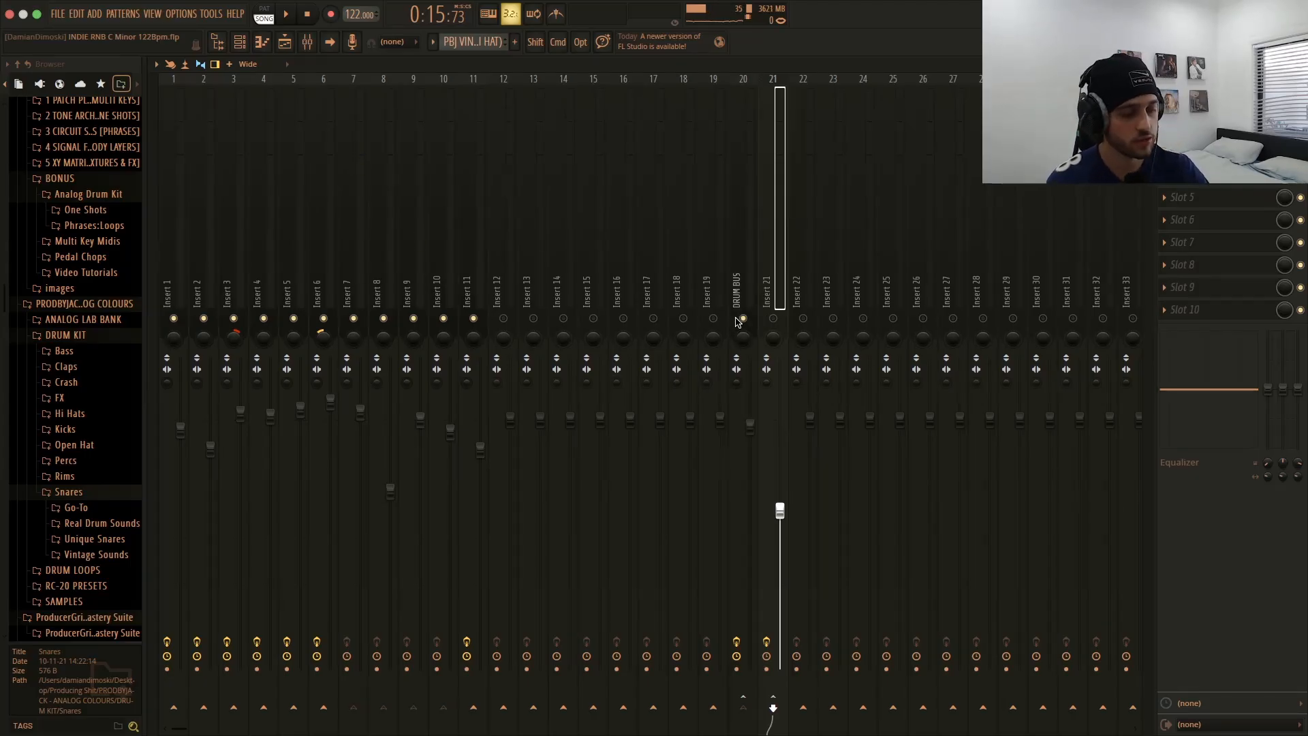
key("space")
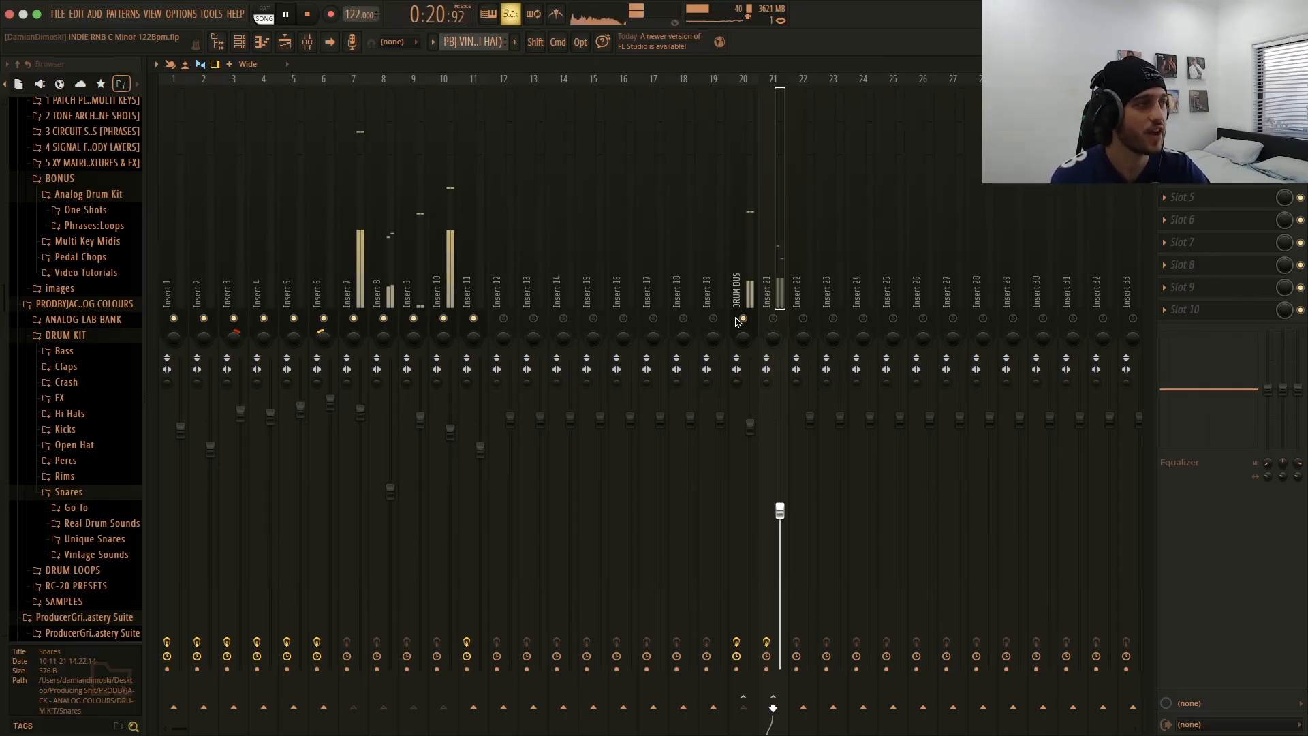
key("space")
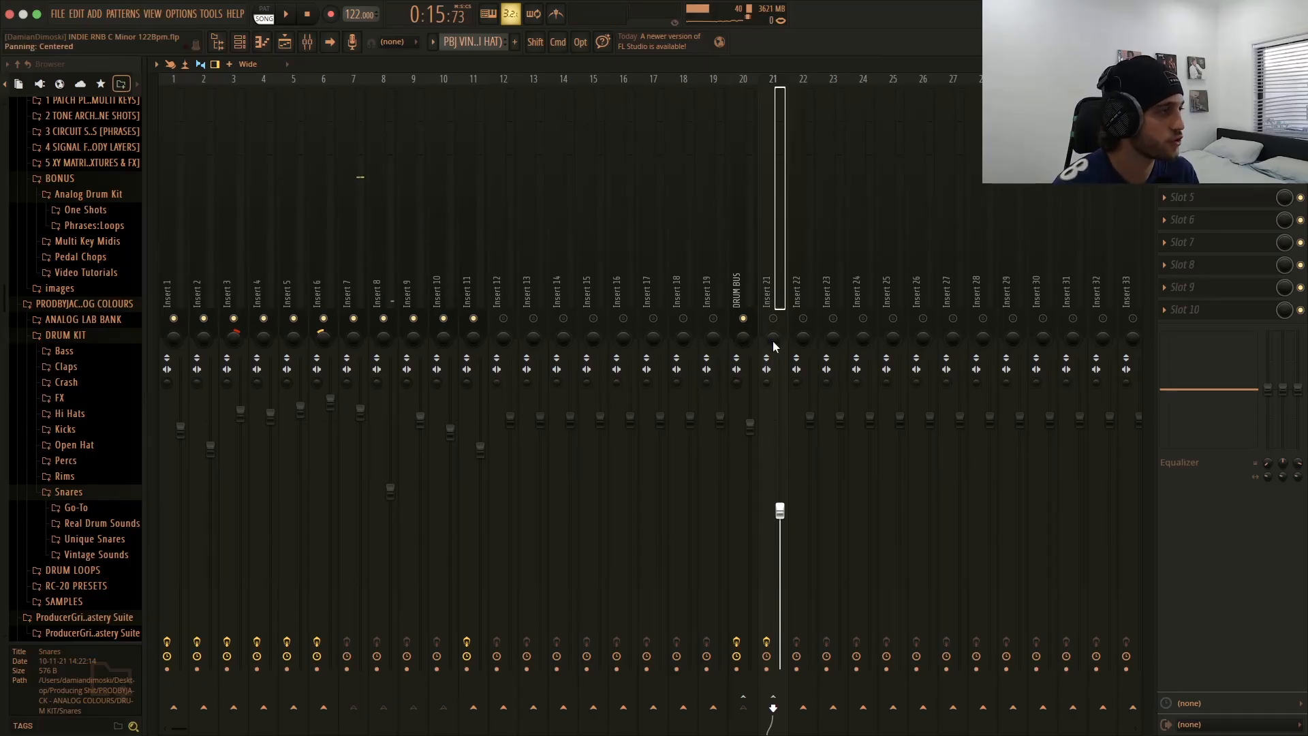
- Unmute Insert 21 and play the drums twice with both the DRUM BUS and the reverb active
left_click(773, 319)
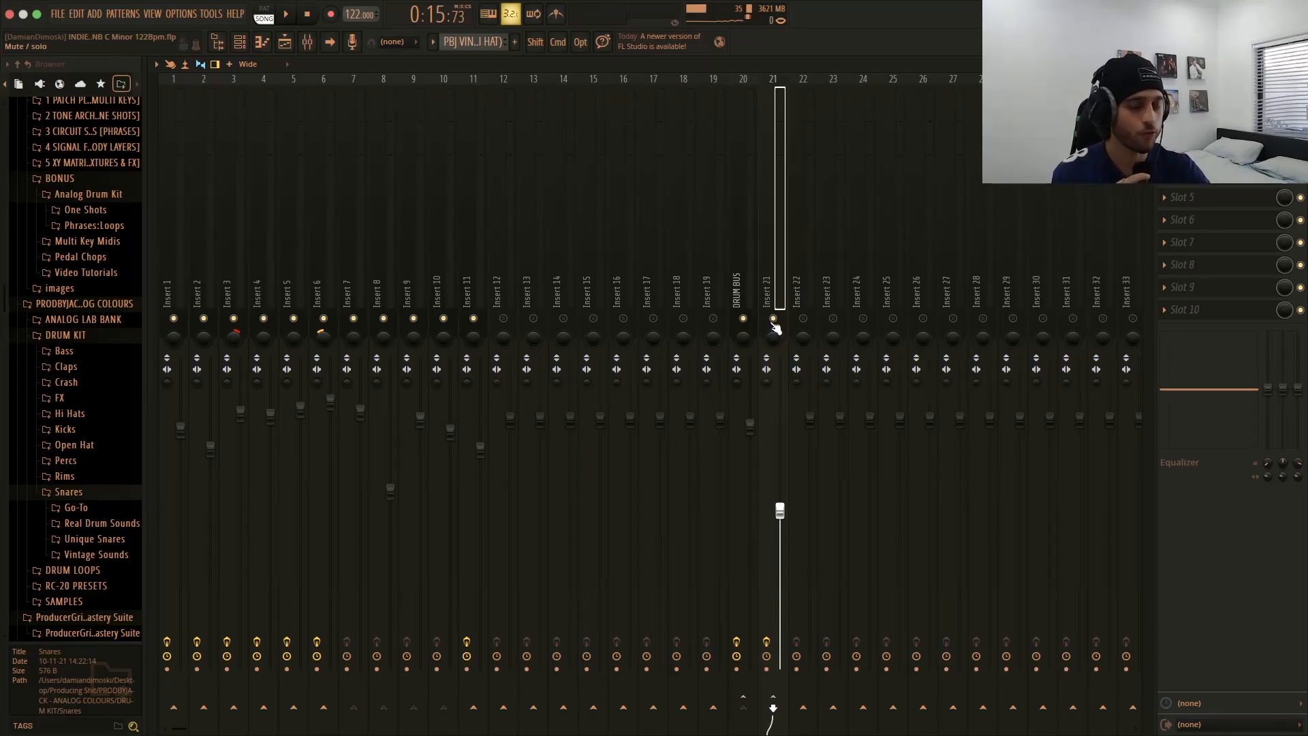
key("space")
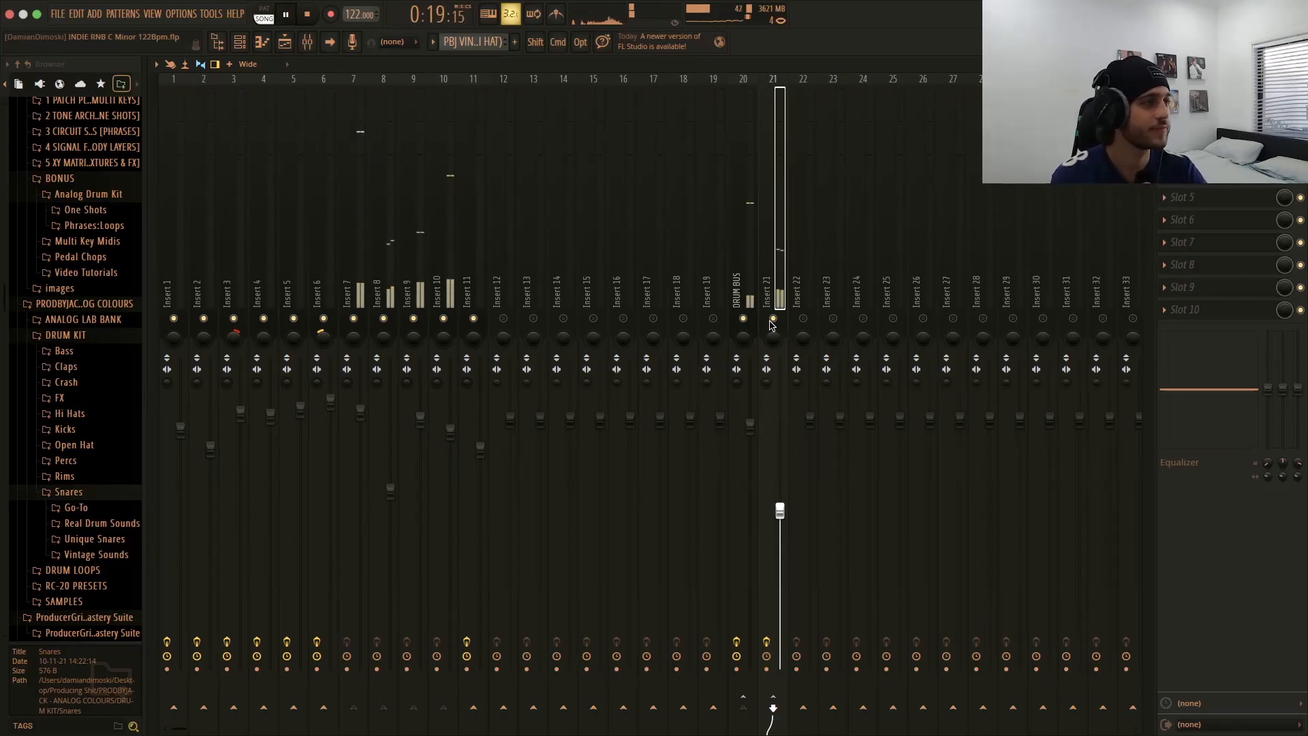
key("space")
key("space")
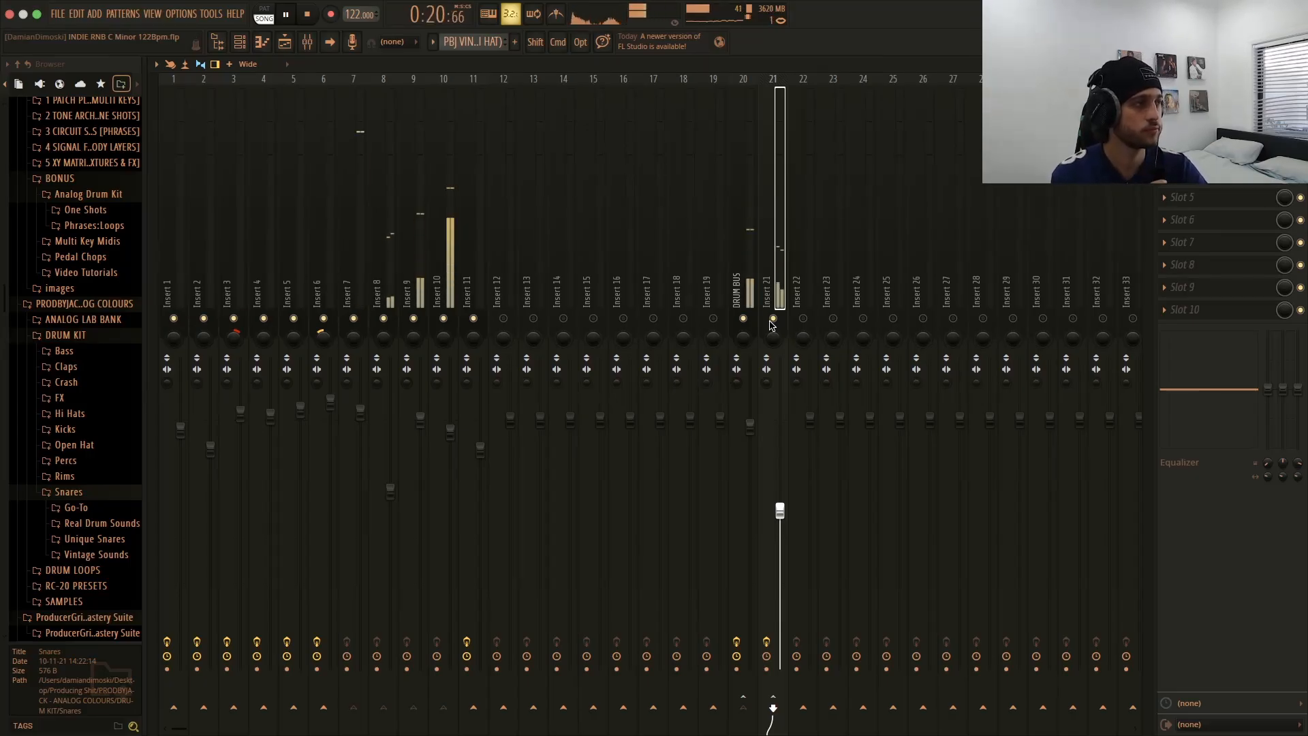
key("space")
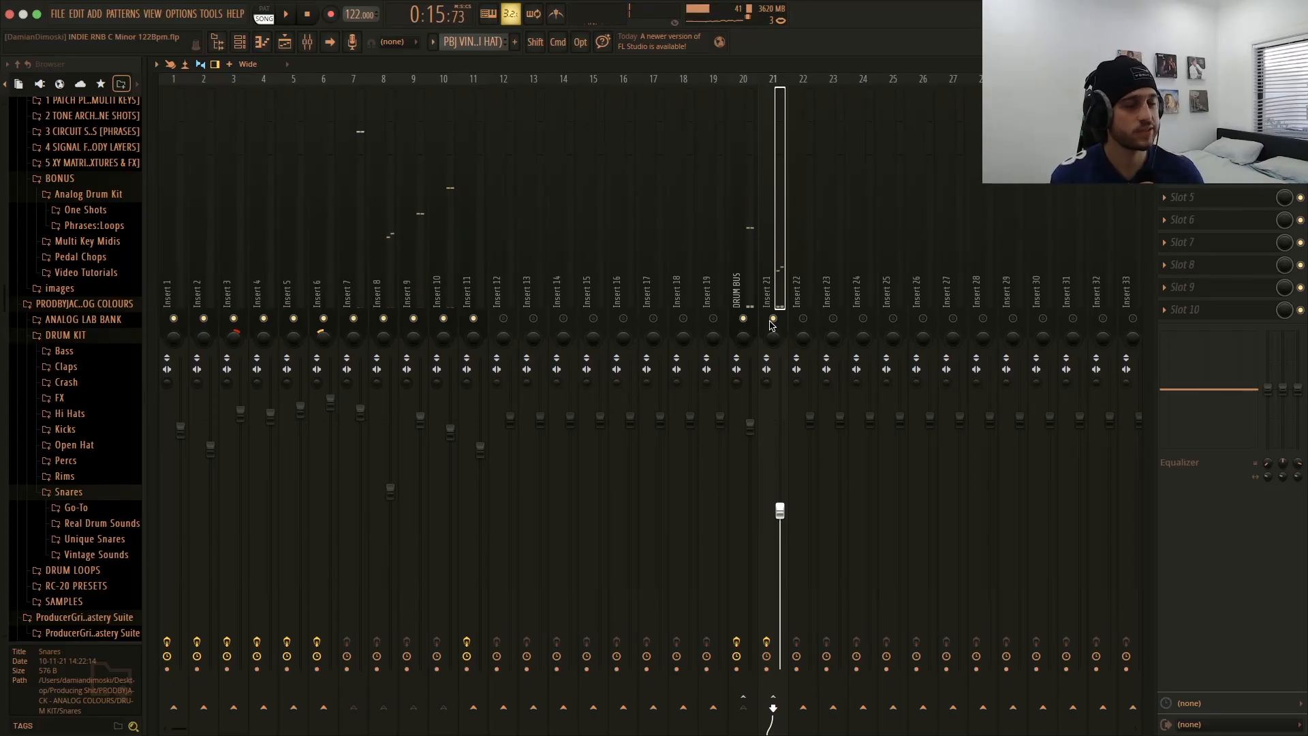
- Audition the drums with Insert 21's volume raised to 110% (2.3 dB), and restore its previous fader level
left_click_drag(780, 510, 780, 394)
key("space")
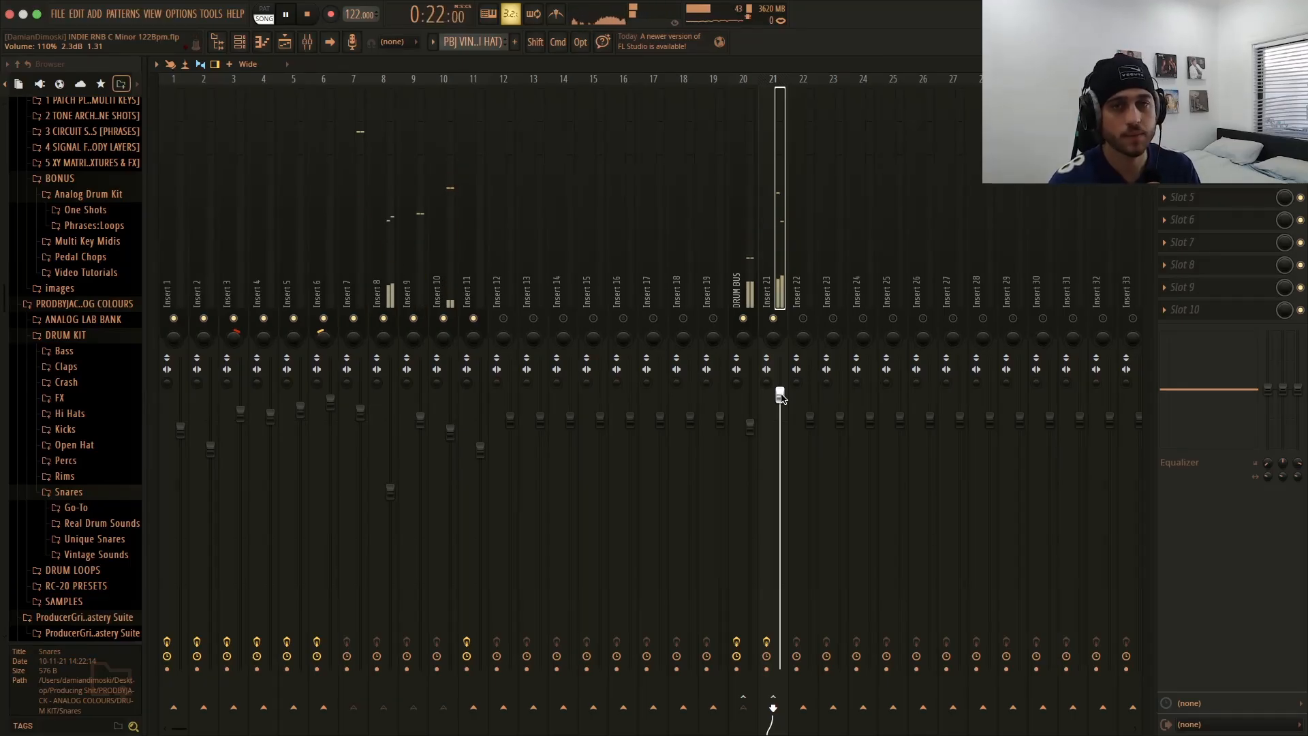
key("space")
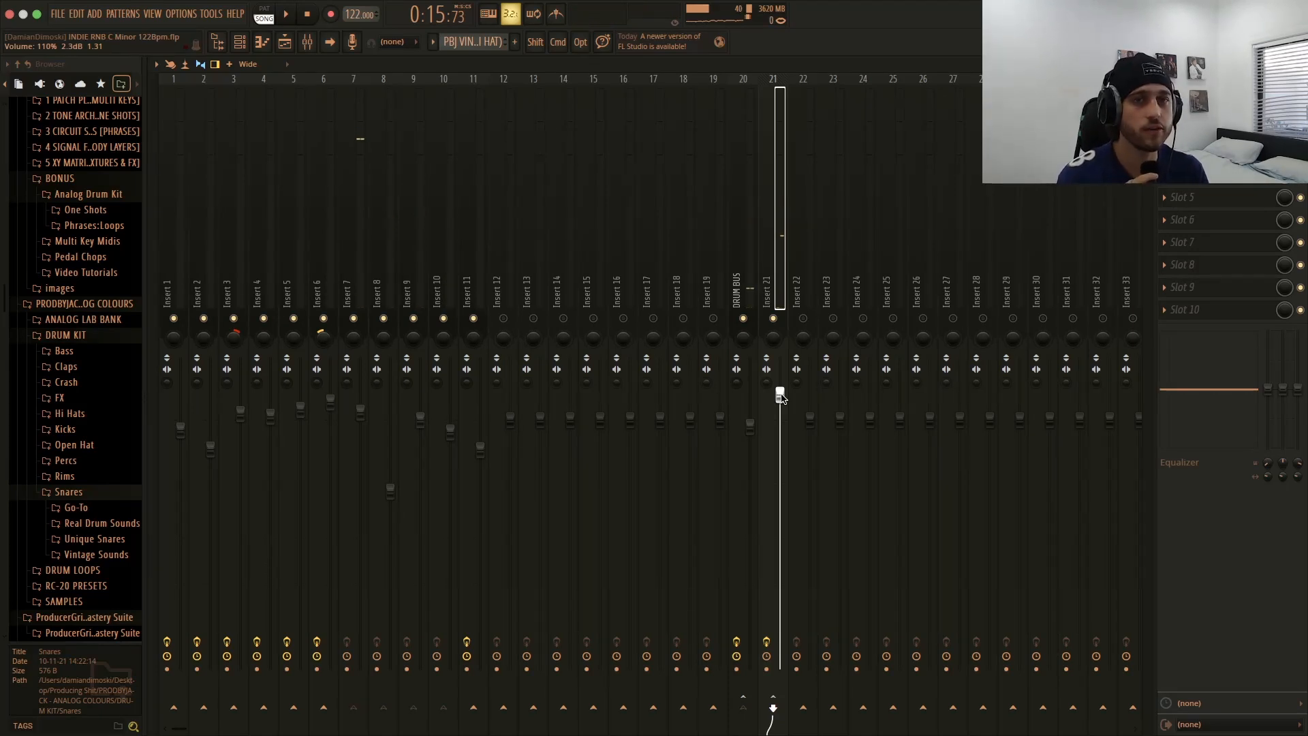
scroll(782, 399, "down", 10)
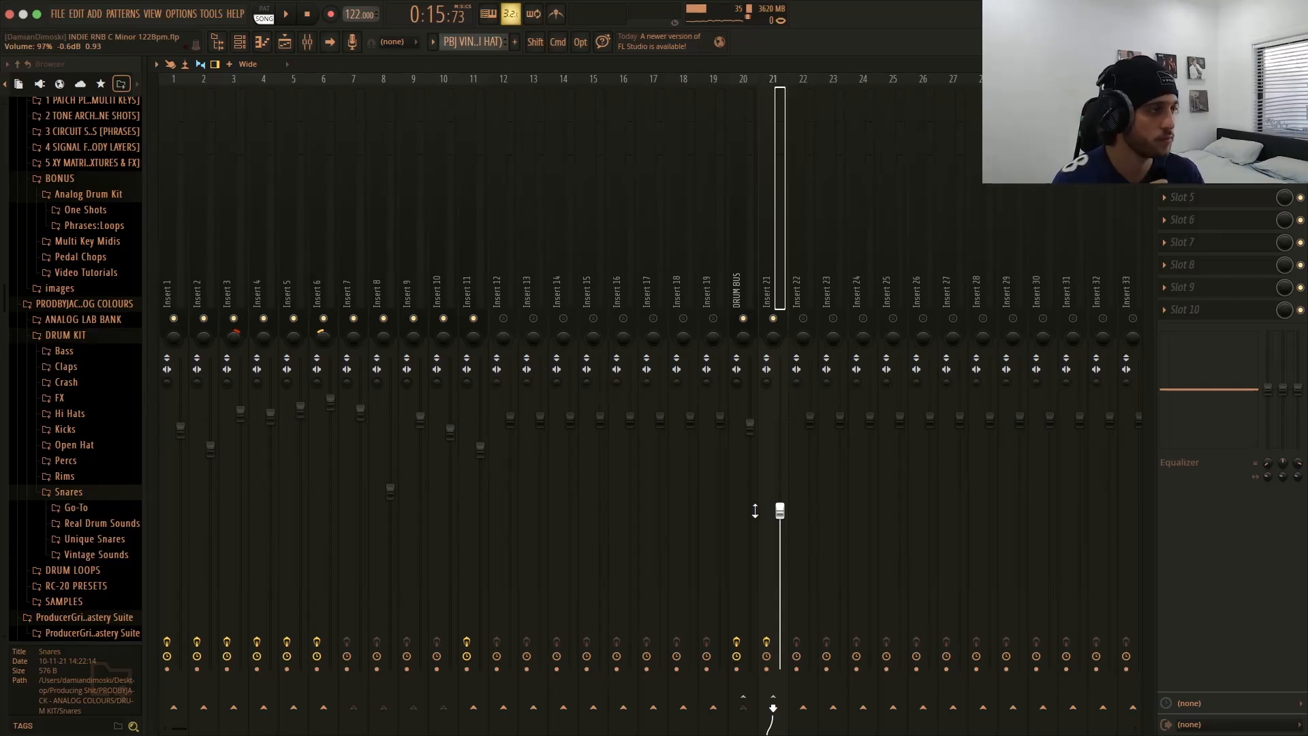
key("space")
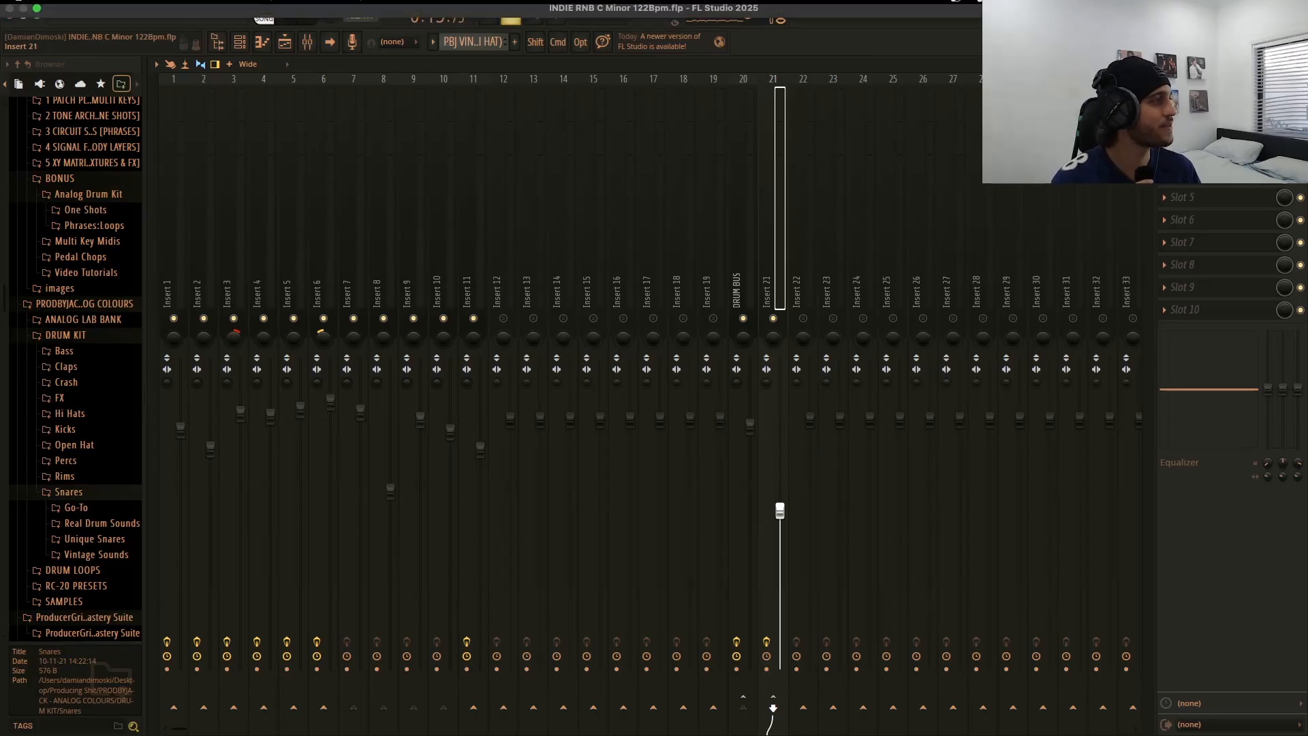
- Return to the playlist and unmute Tracks 1 to 6 to bring the melodic instruments back in
left_click(1300, 64)
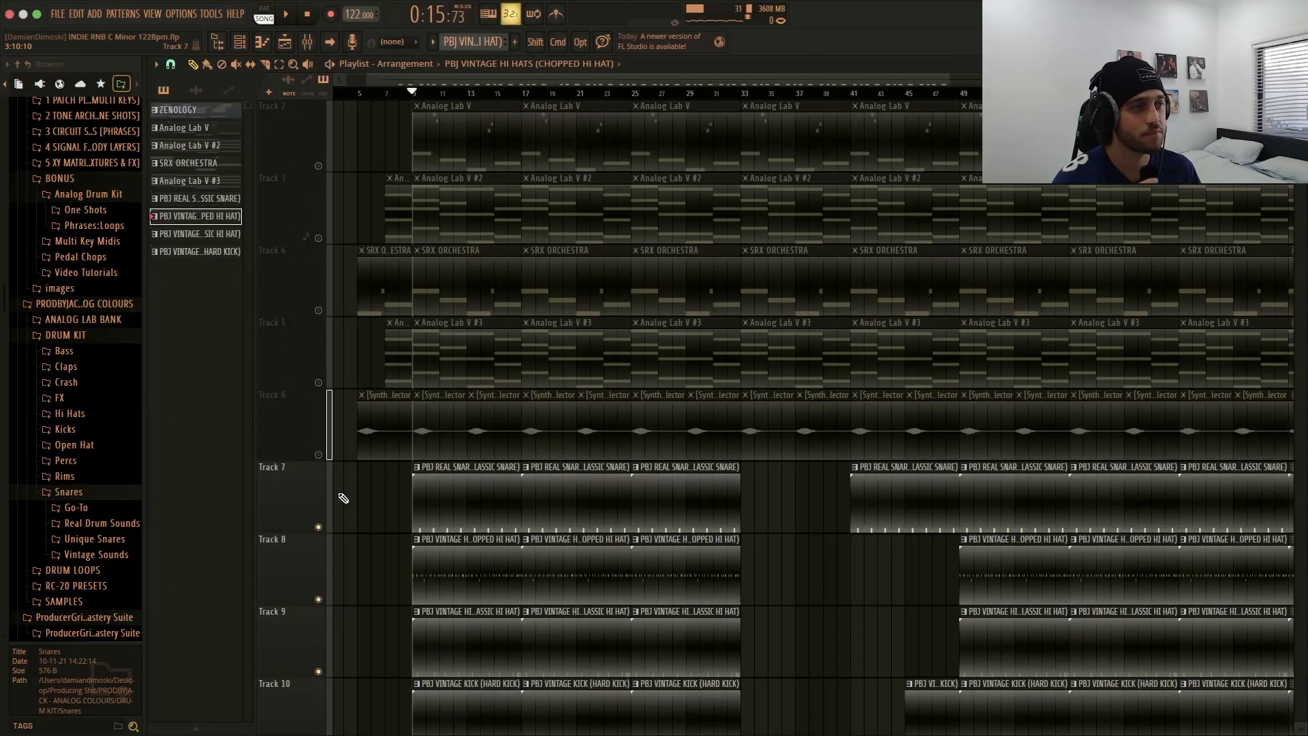
left_click(328, 395)
left_click_drag(329, 334, 318, 178)
left_click(318, 166)
scroll(319, 167, "up", 2)
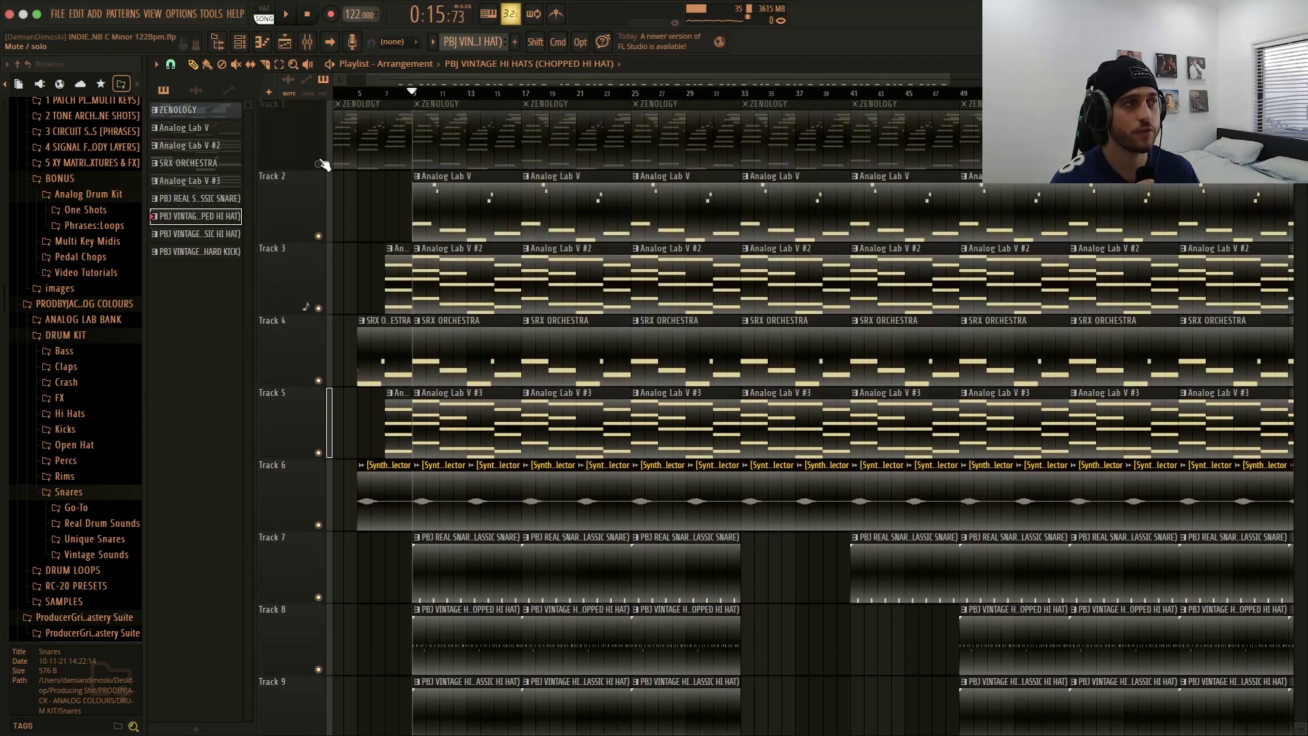
left_click(318, 167)
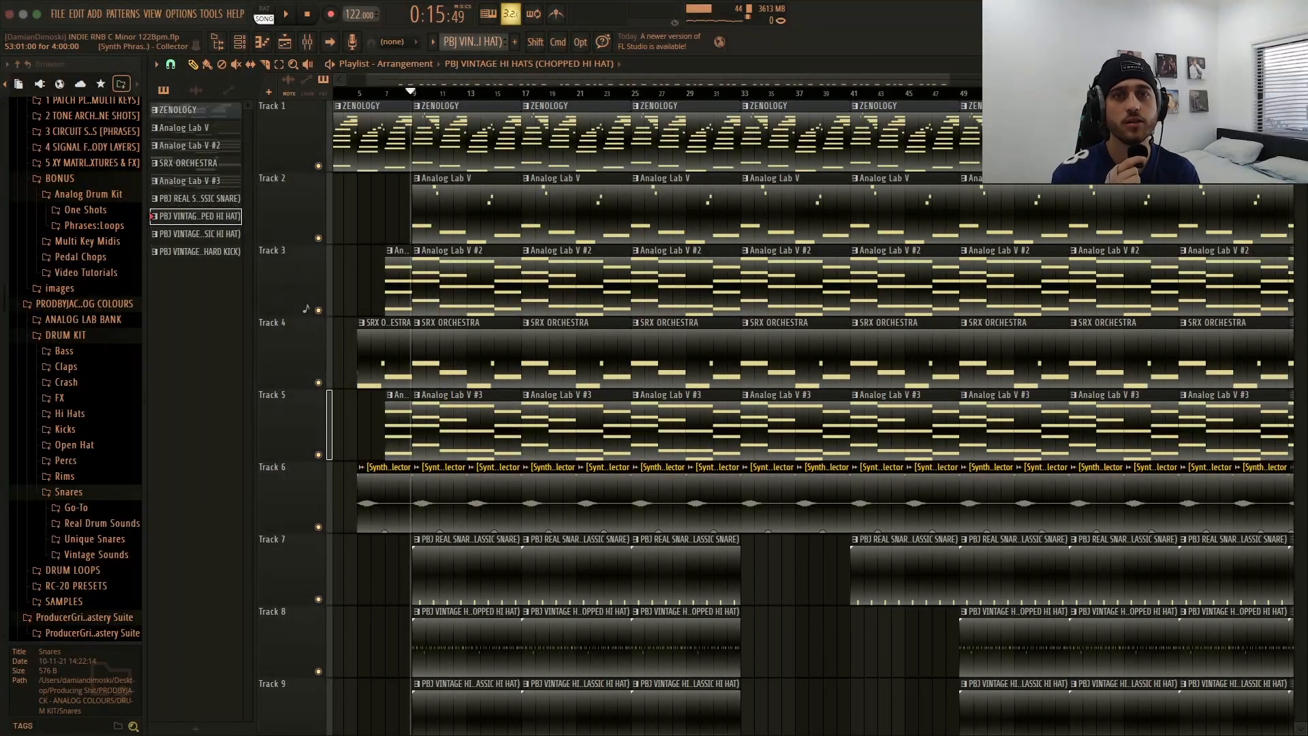